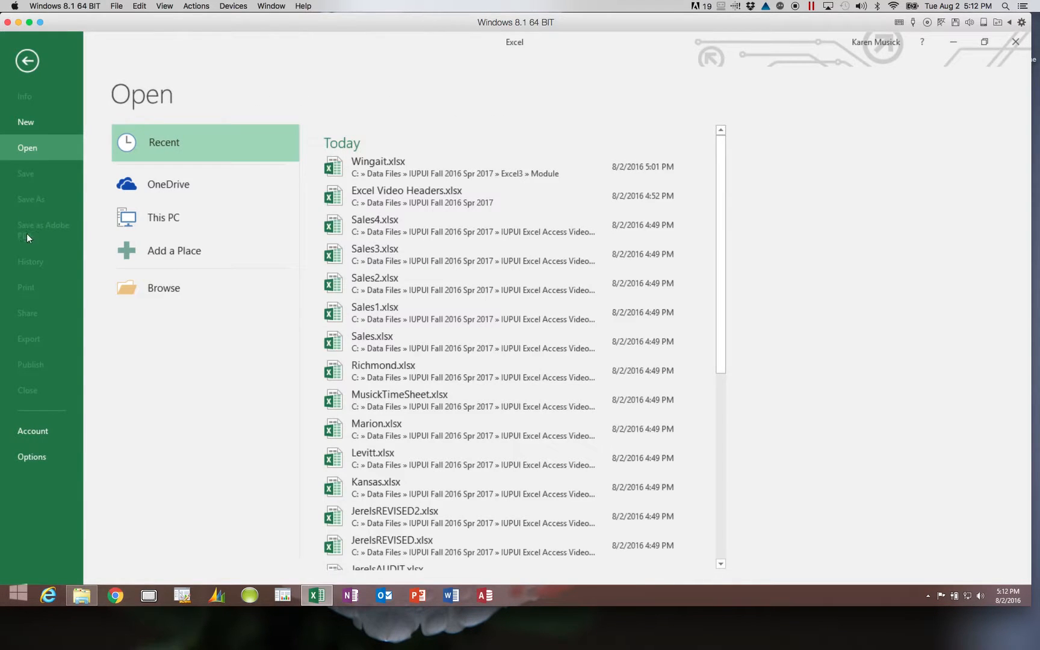
Step: Open the Wingait.xlsx workbook from the Module folder and enable editing
left_click(162, 298)
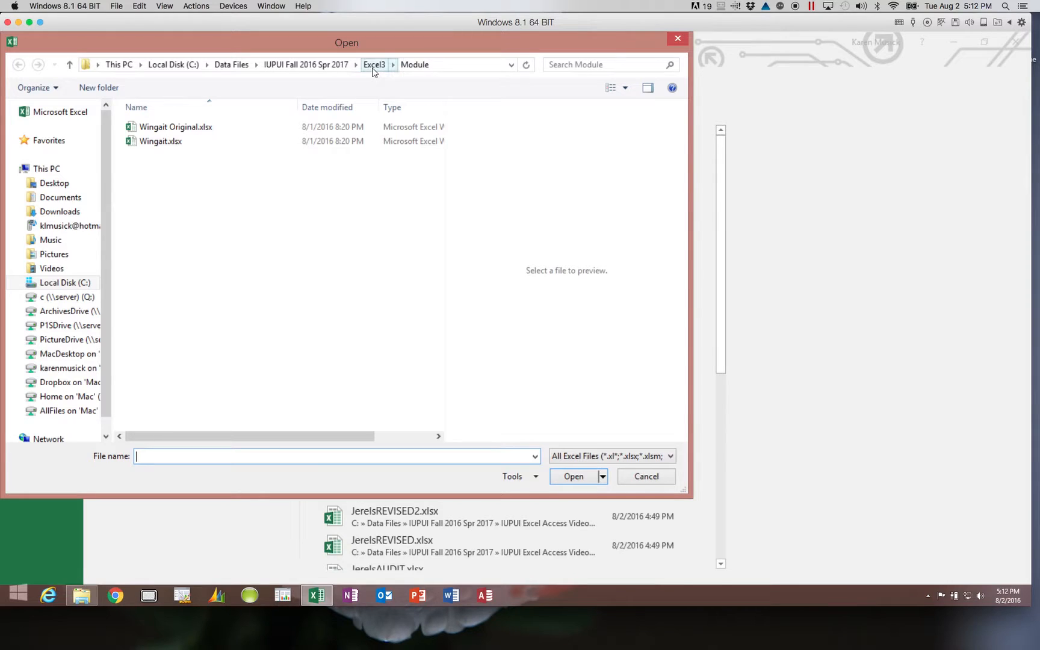
left_click(143, 141)
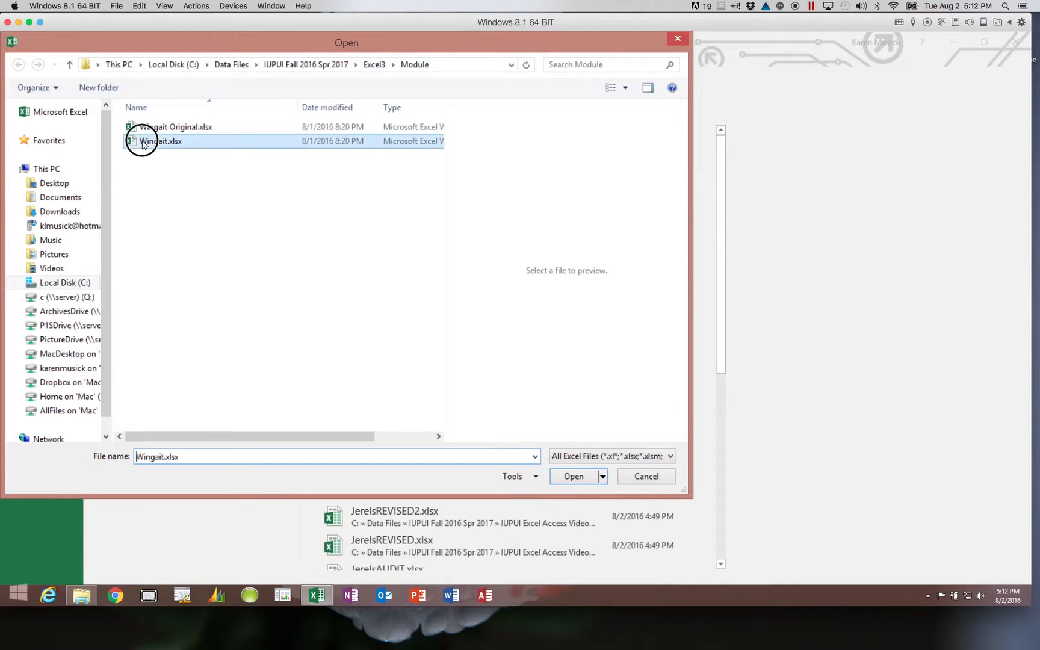
left_click(579, 475)
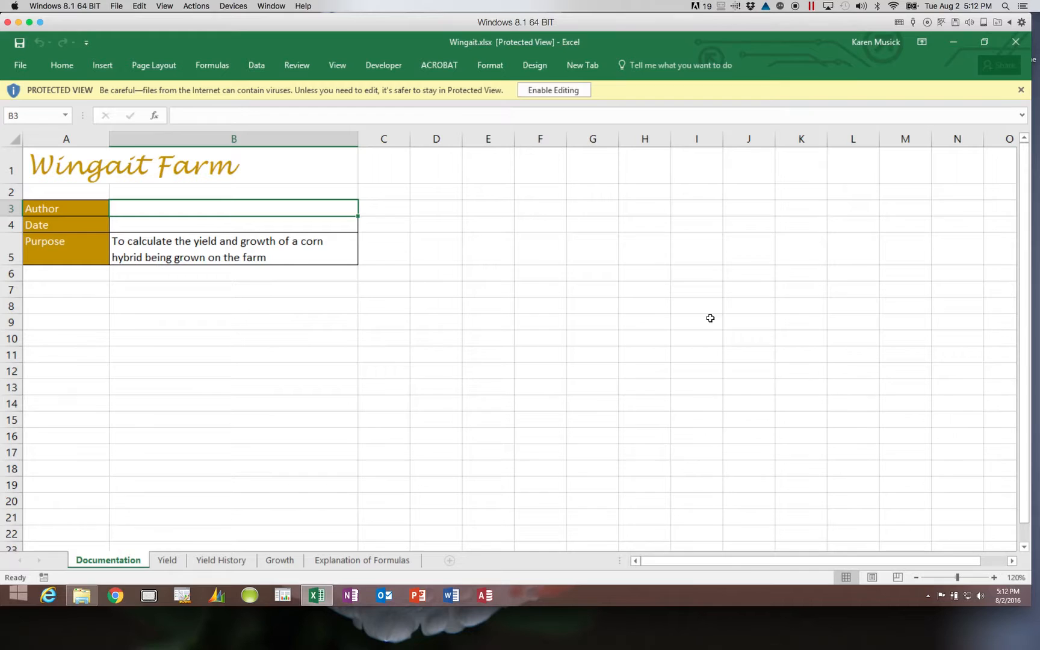
left_click(581, 95)
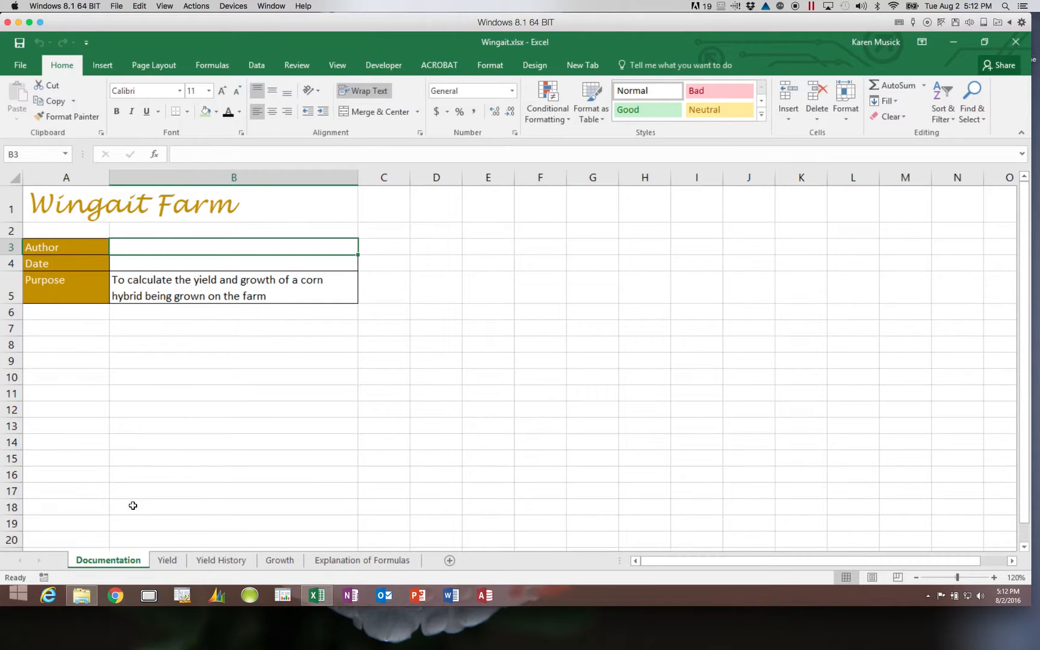
Step: Enter 137 as the Total Corn Crop in cell B4 of the Yield sheet
left_click(167, 560)
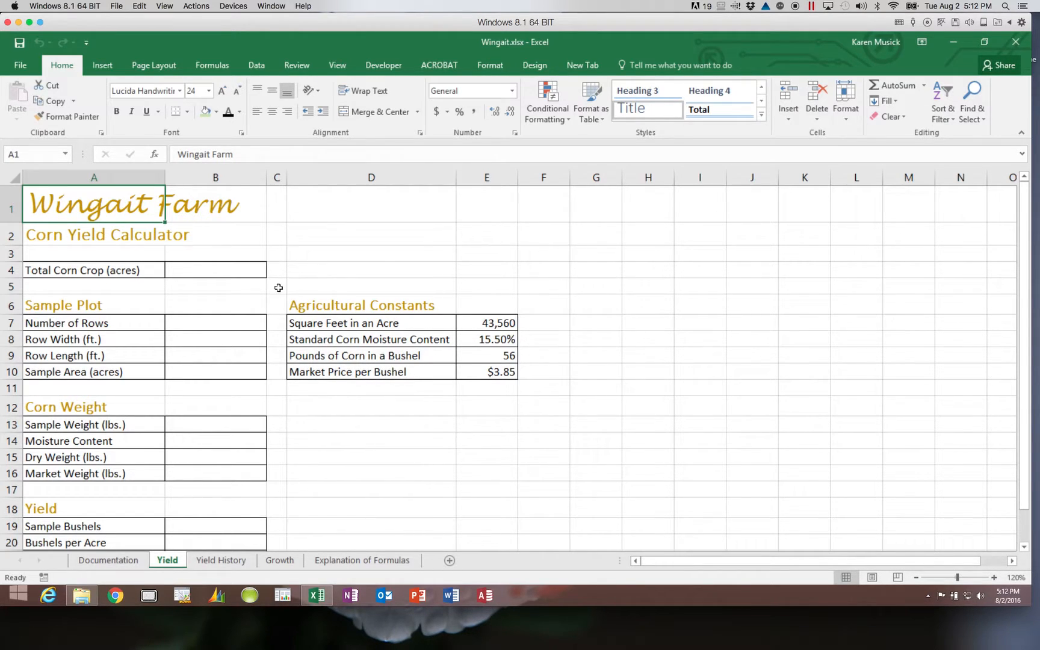
left_click(248, 270)
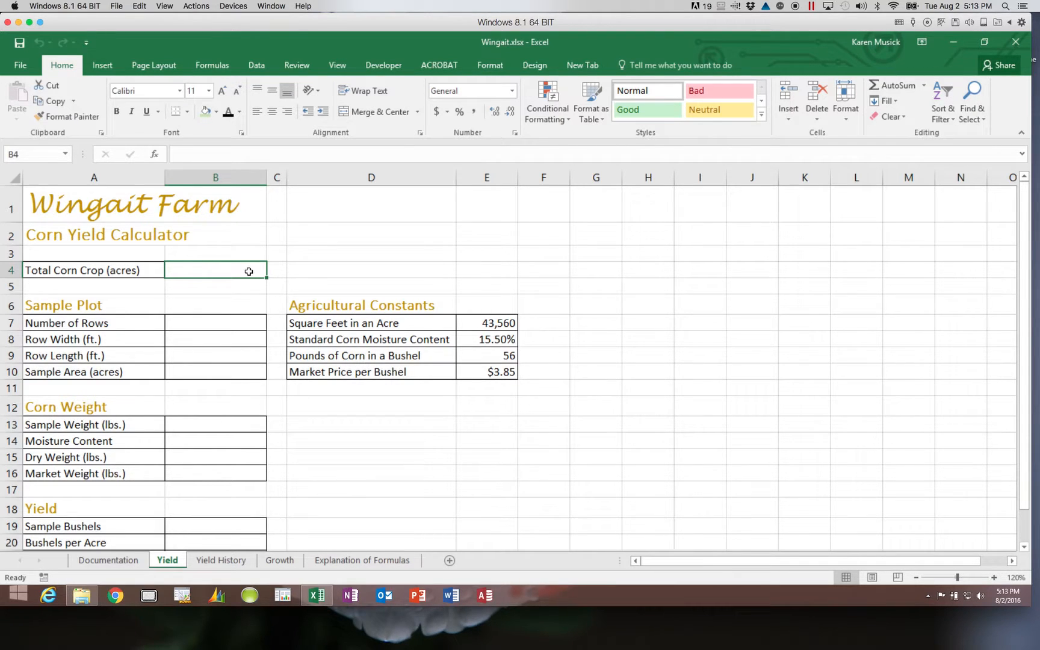
type("337")
key("Return")
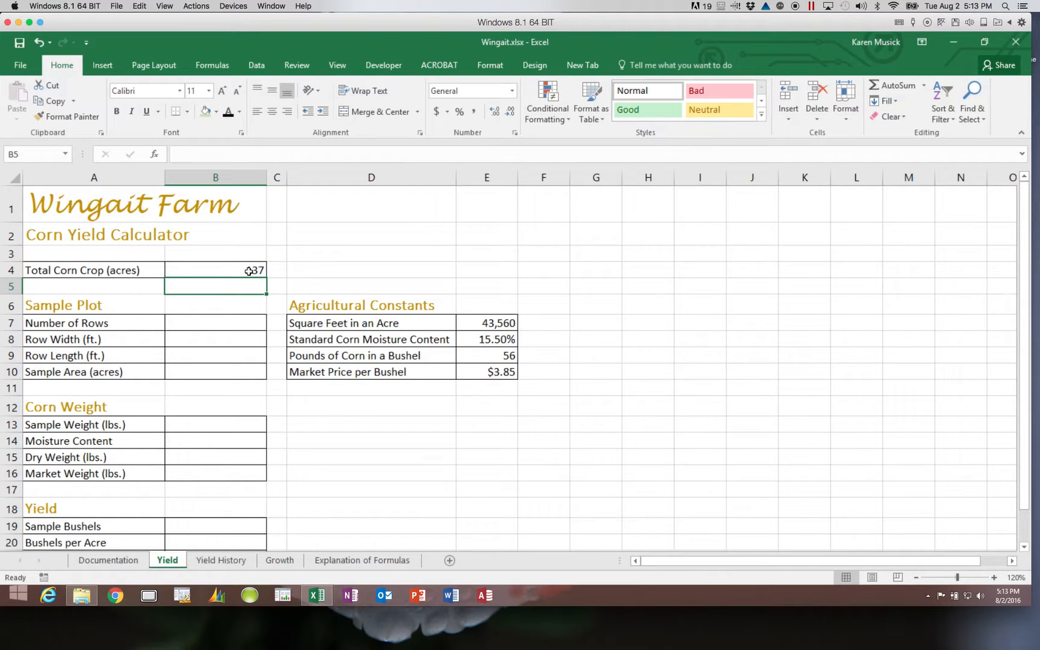
Step: Fill in the Sample Plot inputs with 6 for Number of Rows, 2.5 for Row Width and 294 for Row Length
left_click(240, 325)
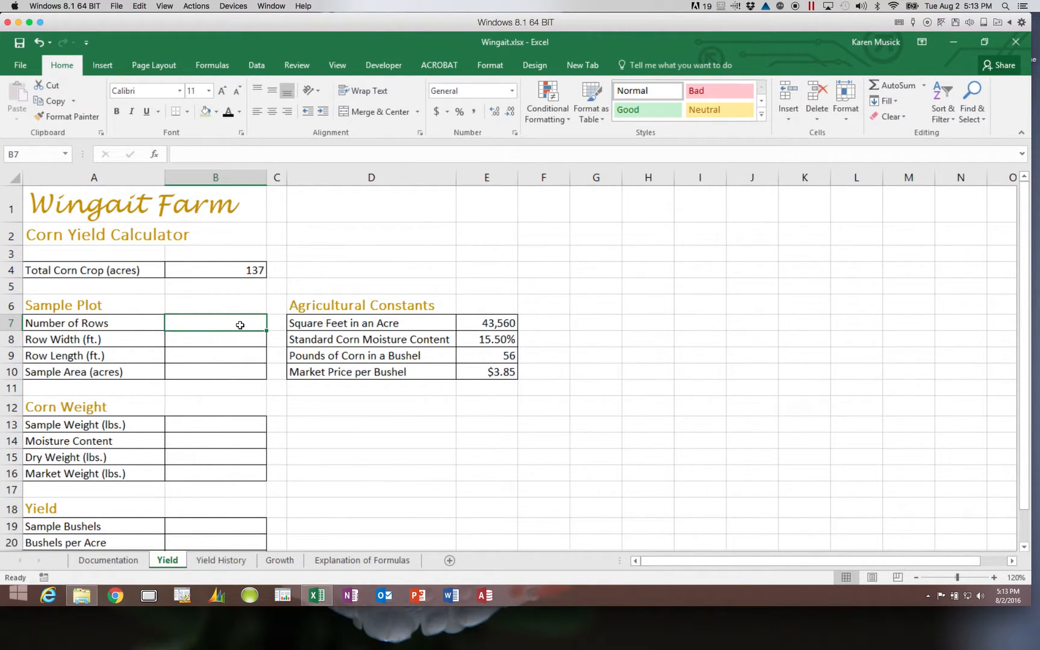
type("6")
key("Return")
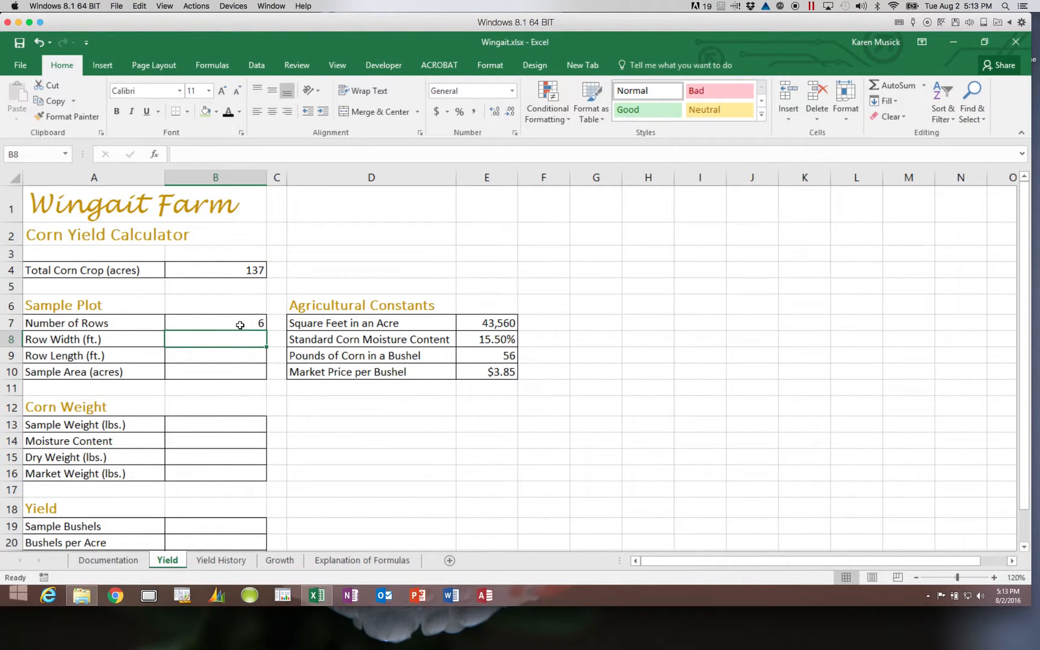
type("2.5")
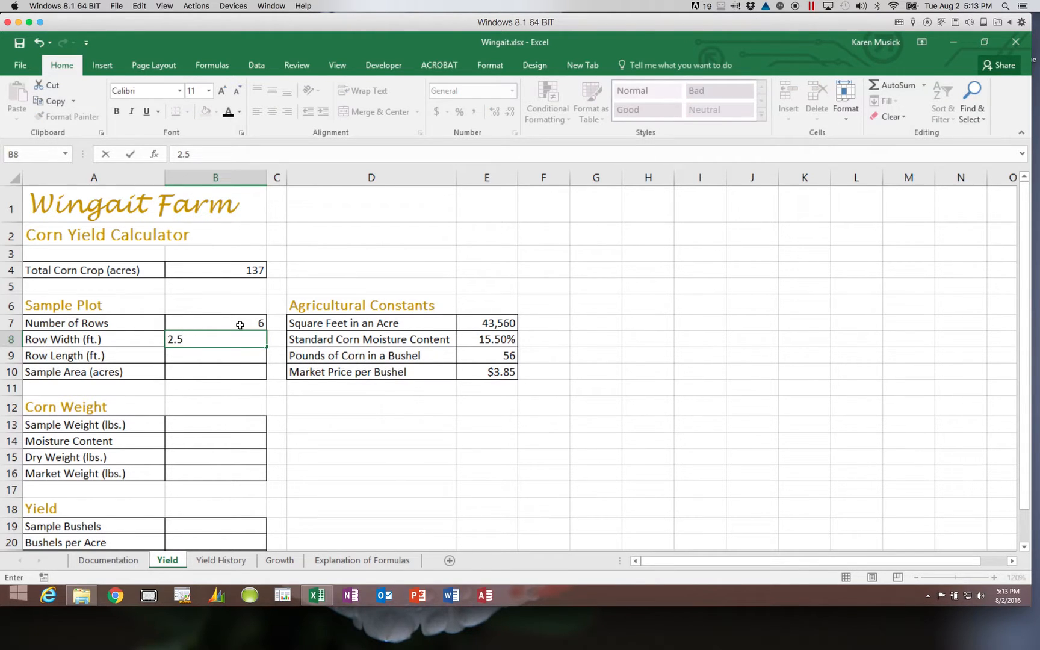
key("Return")
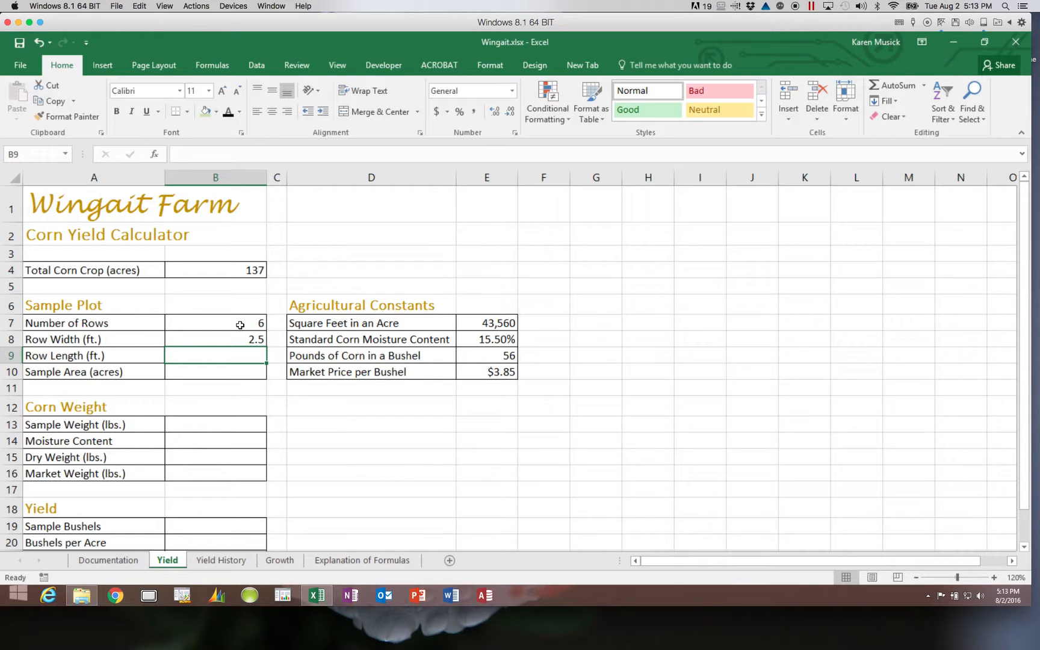
type("294")
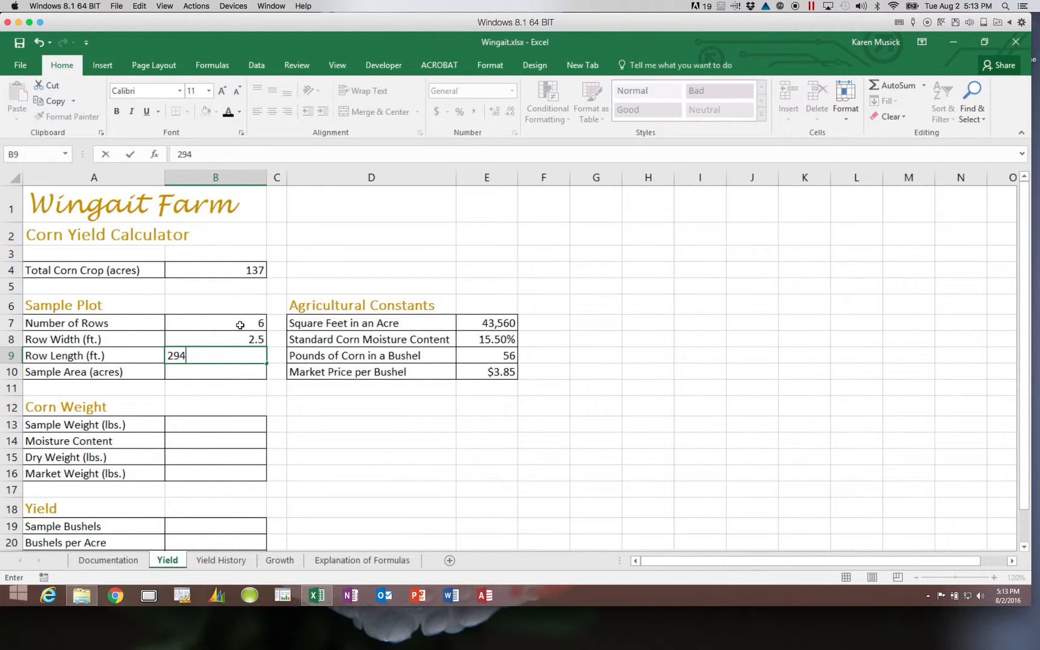
key("Return")
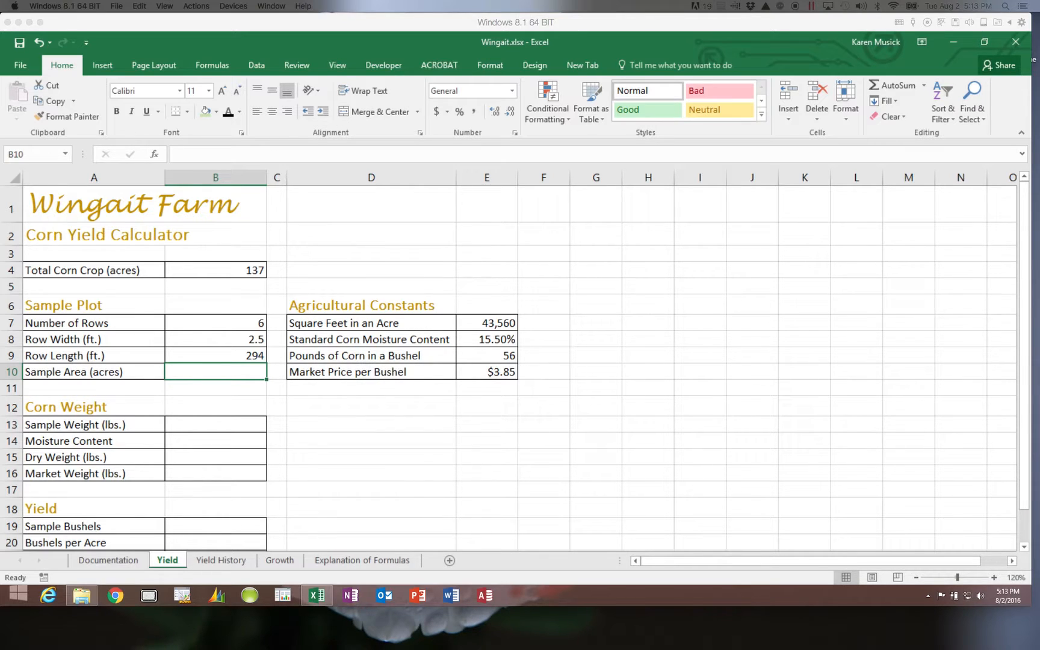
Step: Review the corn yield formulas on the Explanation of Formulas sheet and return to the Yield sheet
left_click(352, 559)
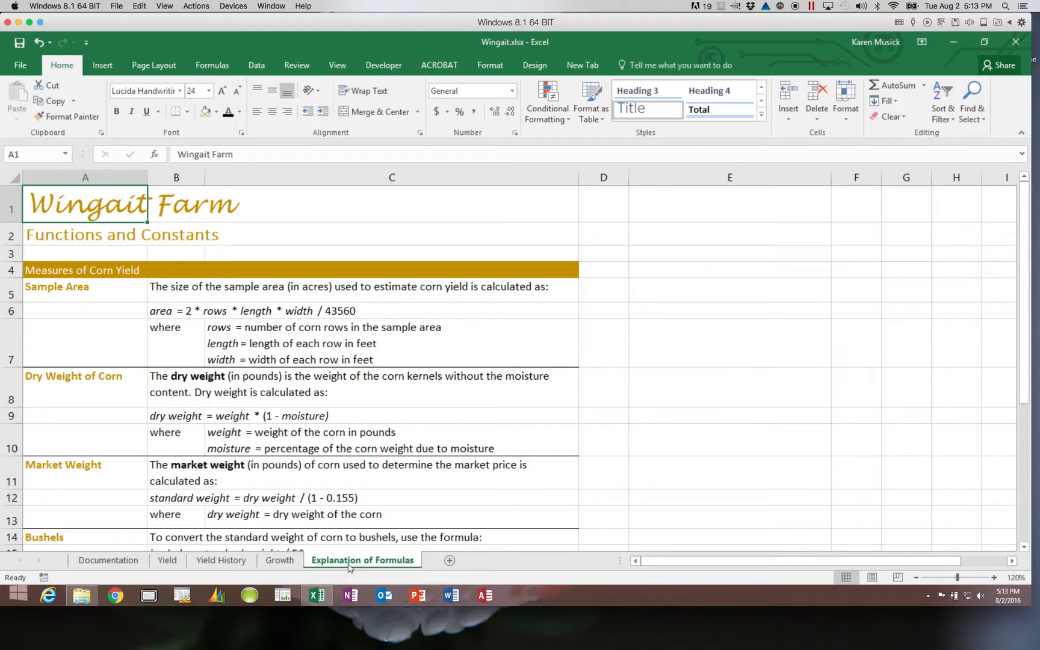
left_click_drag(1021, 405, 1019, 352)
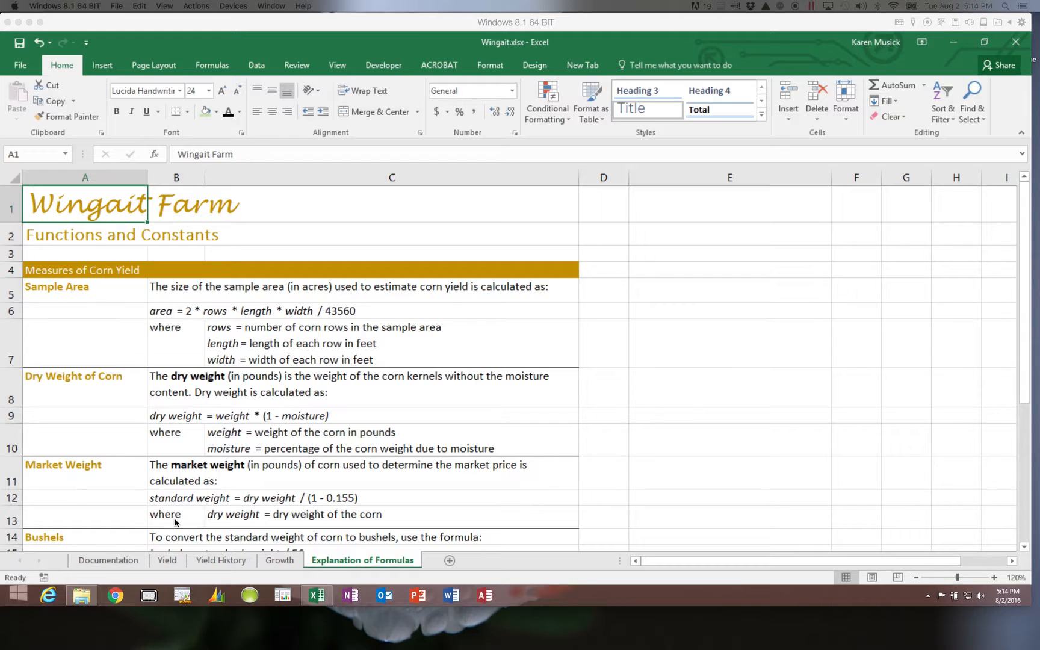
left_click(168, 562)
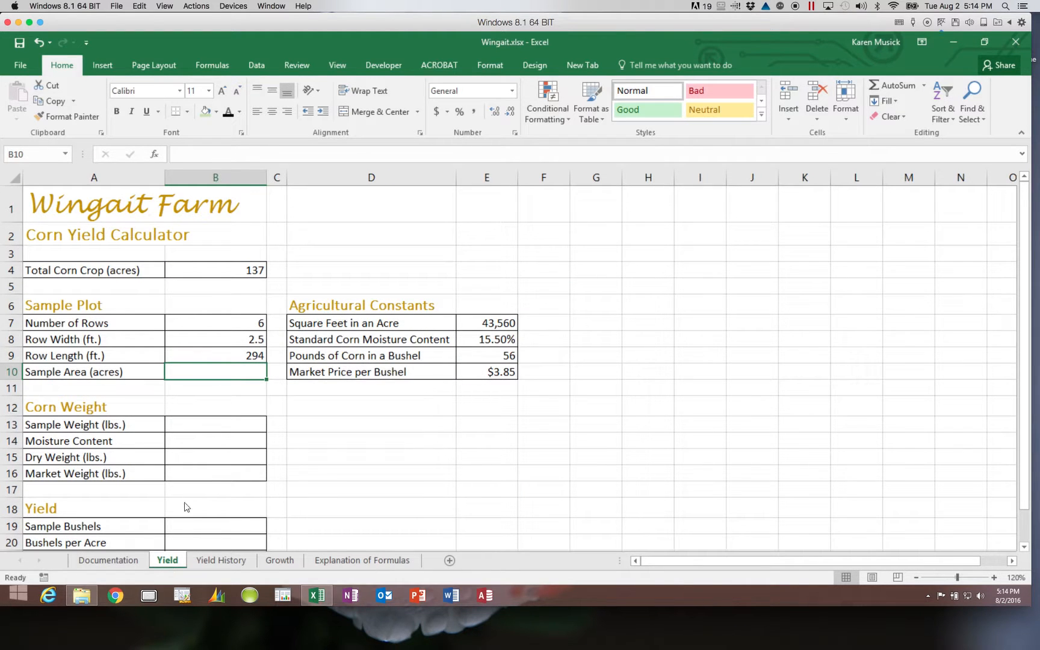
Step: Calculate the Sample Area in cell B10 with the formula =2*B7*B8*B9/E7
double_click(206, 371)
type("=")
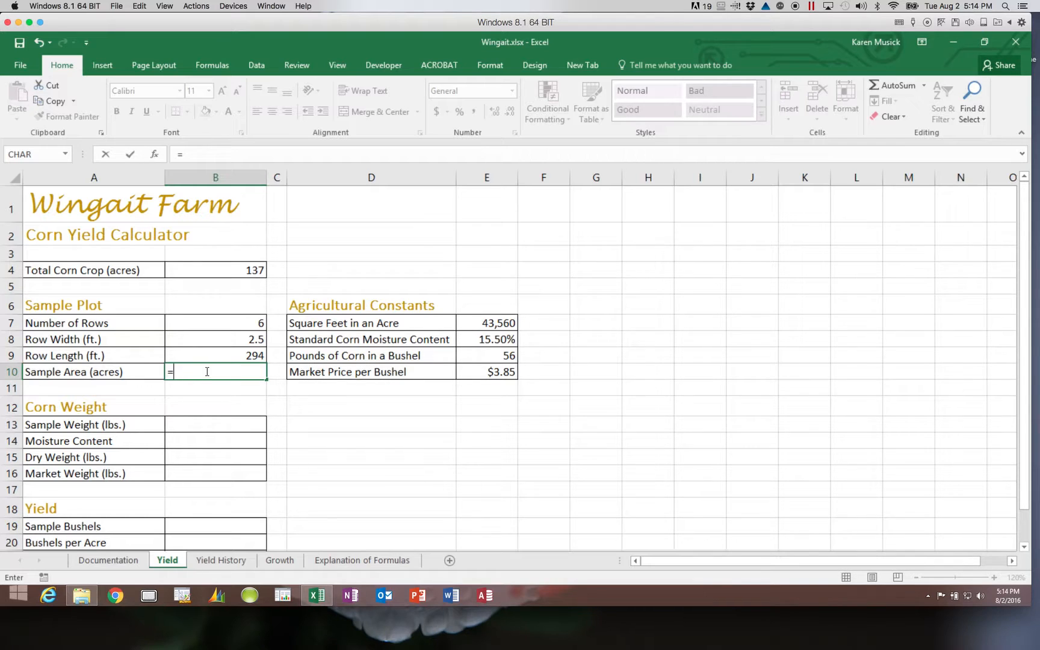
type("2*")
left_click(218, 322)
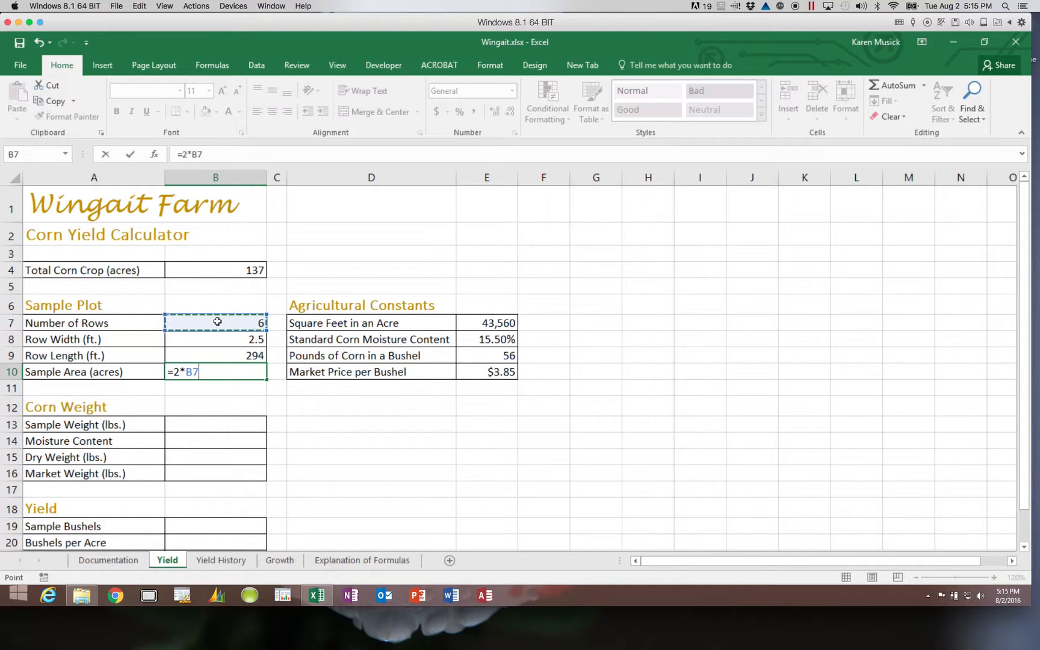
type("*")
left_click(216, 339)
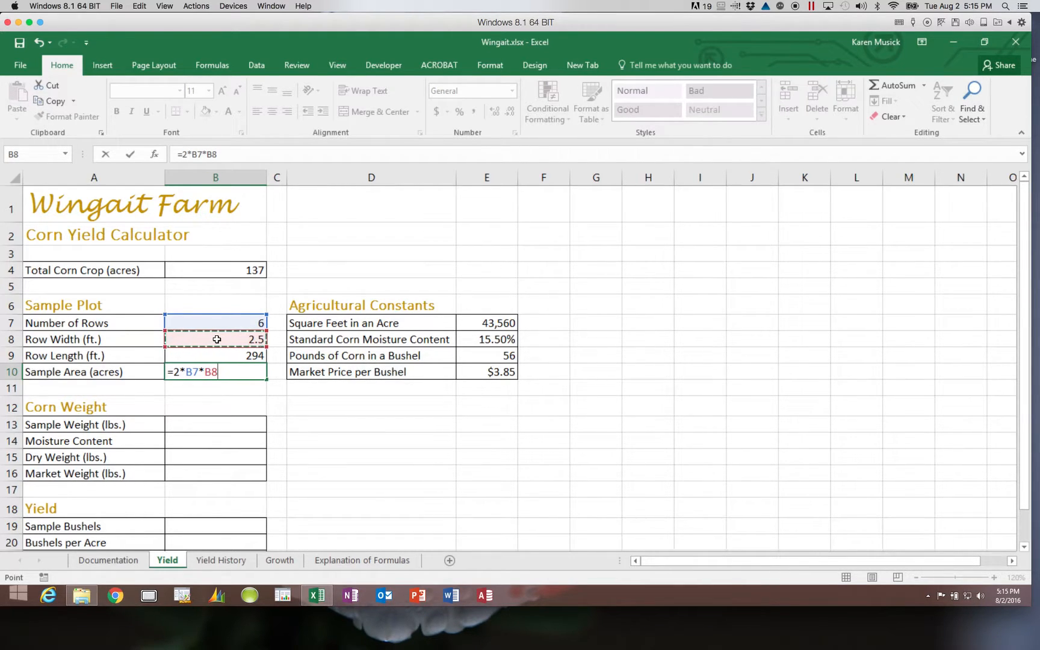
type("*")
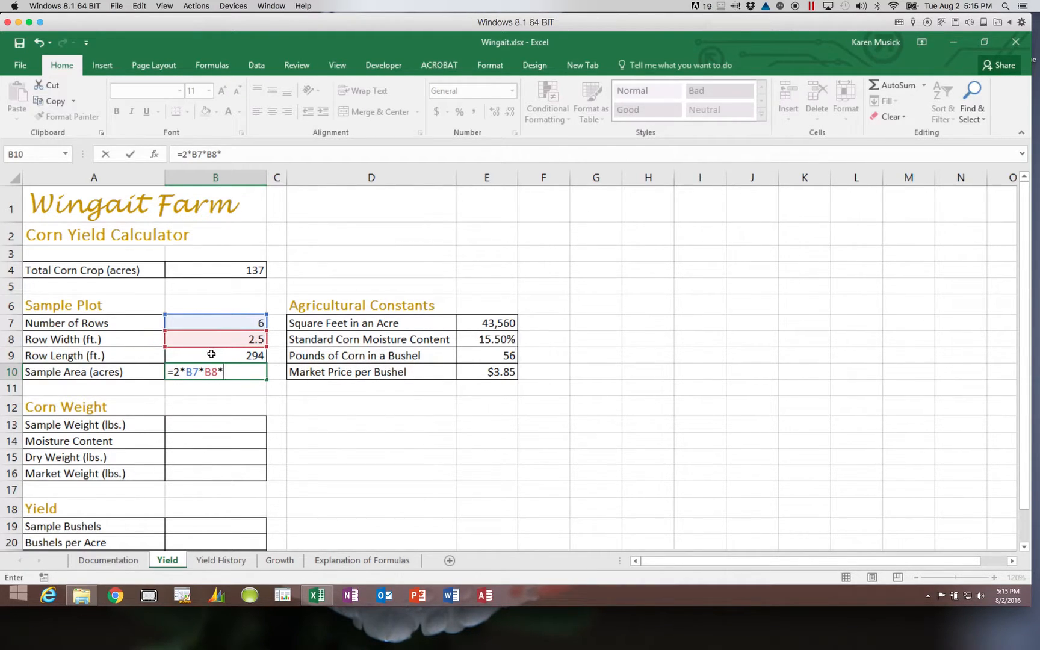
left_click(211, 356)
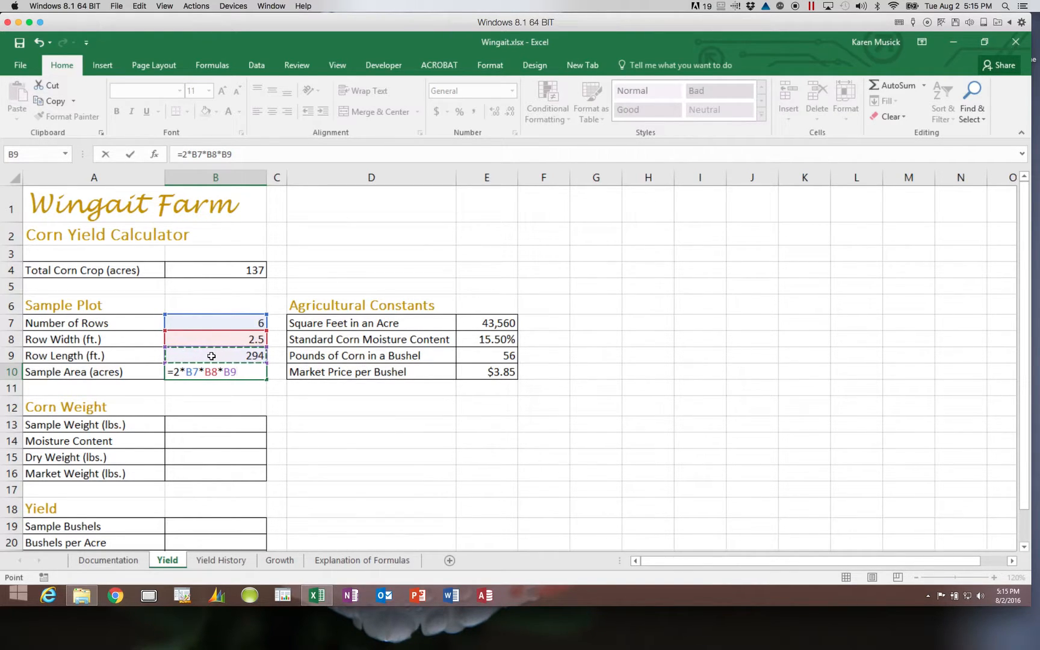
type("/")
left_click(471, 323)
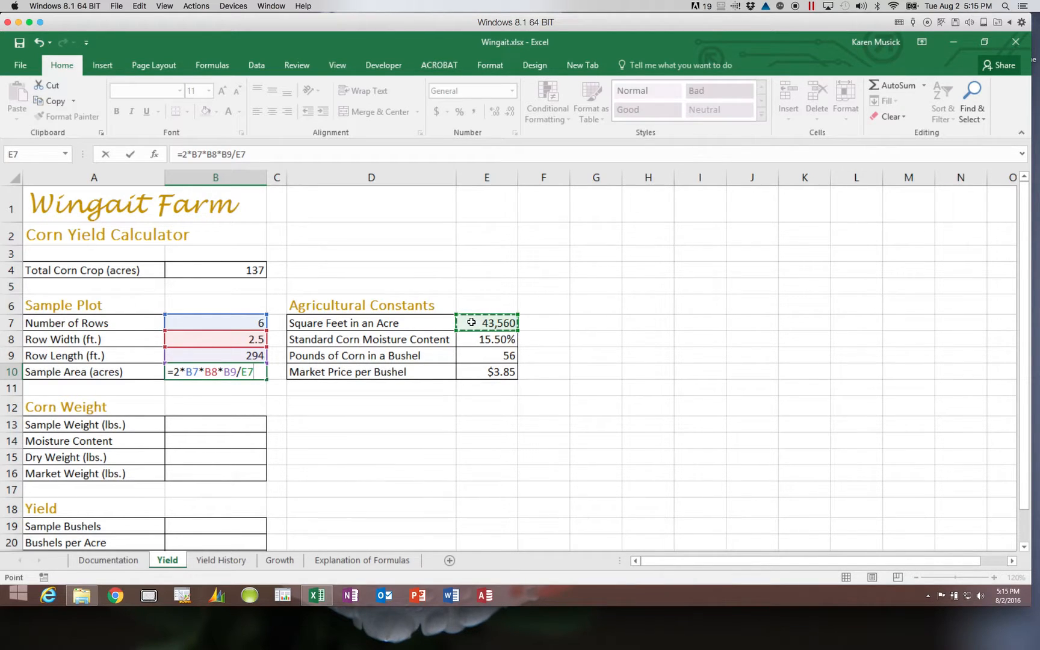
key("Return")
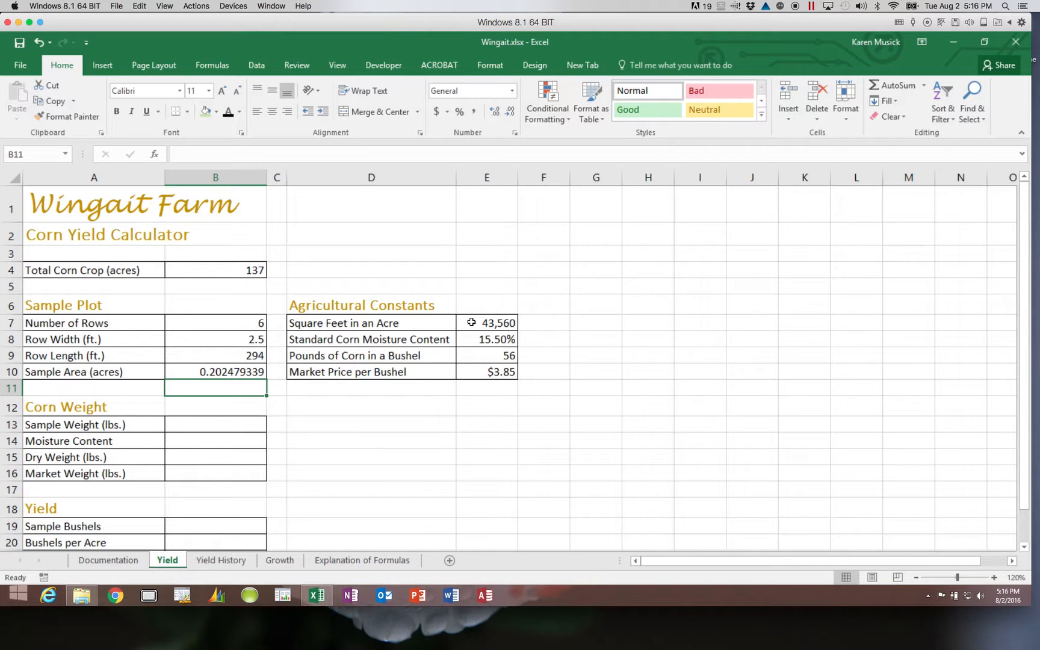
Step: Reduce the Sample Area value in B10 to two decimal places
key("Up")
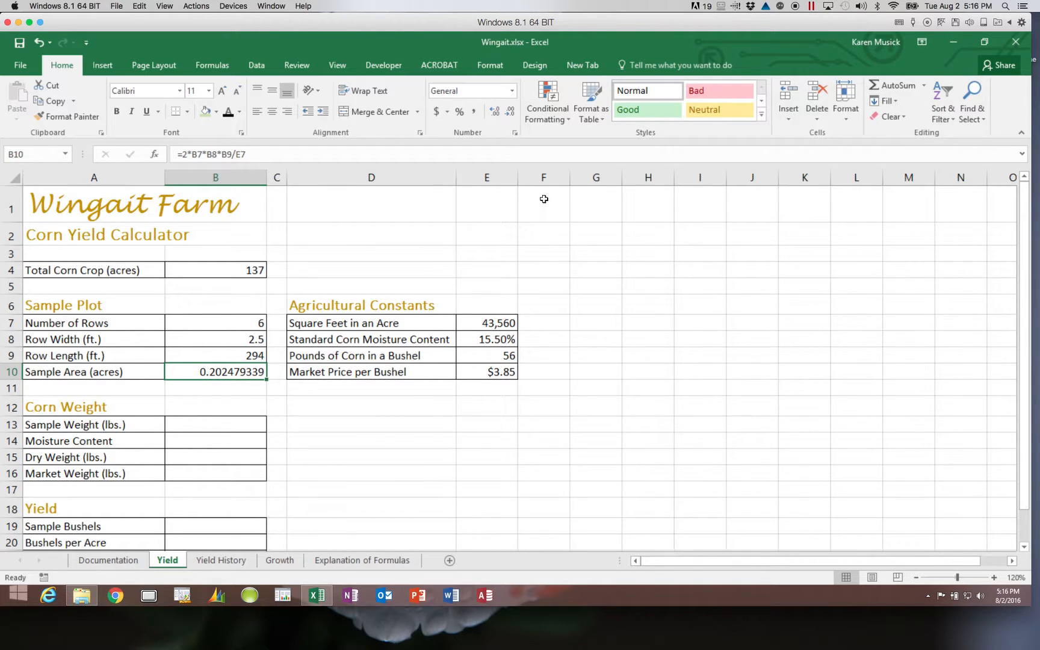
left_click(511, 113)
left_click(511, 114)
left_click(511, 113)
left_click(511, 114)
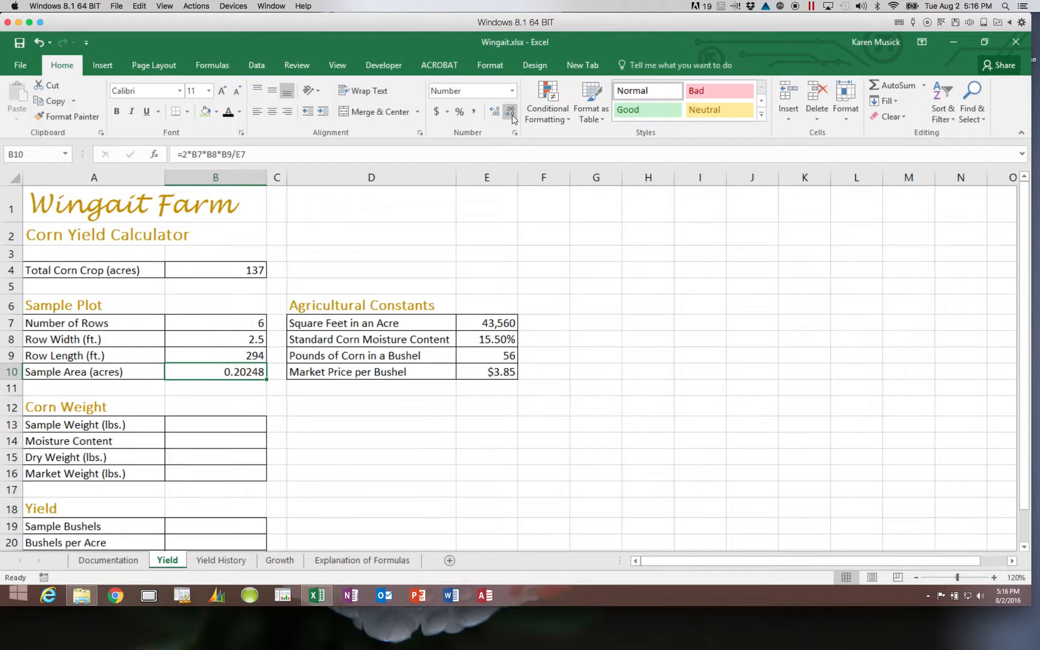
left_click(512, 115)
left_click(512, 116)
left_click(512, 116)
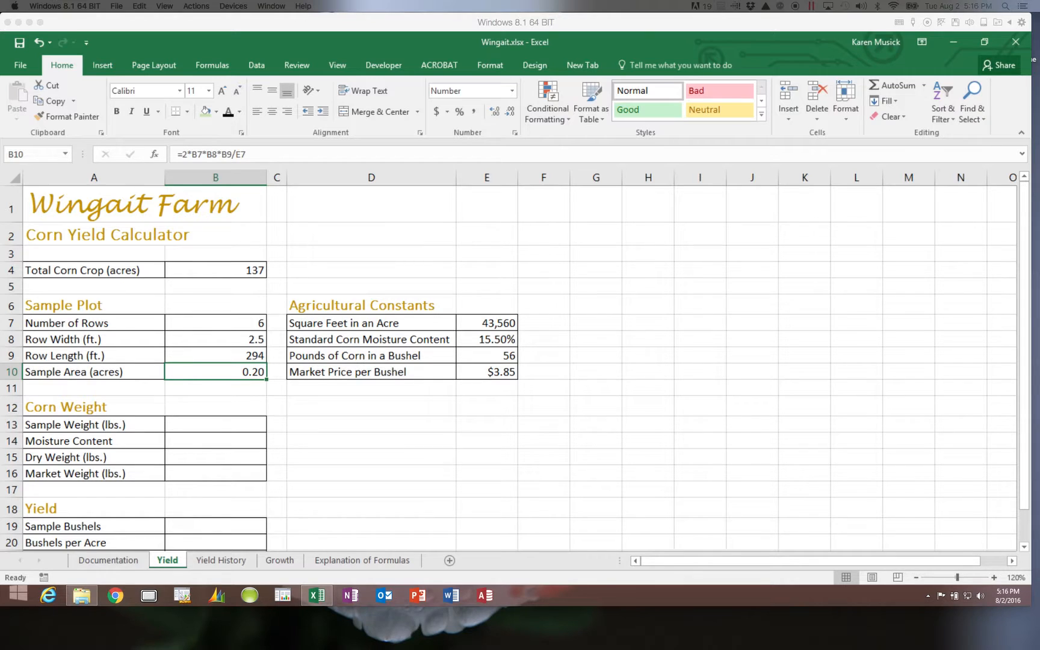
Step: Enter 1922 as the Sample Weight and 16.3% as the Moisture Content in the Corn Weight section
left_click(221, 429)
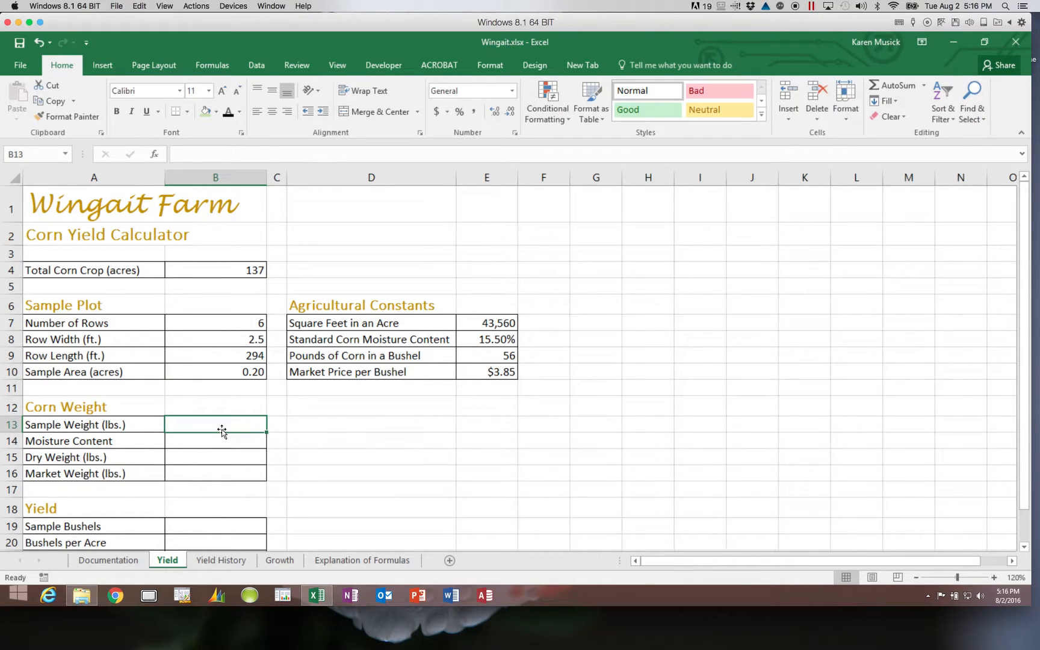
type("1922")
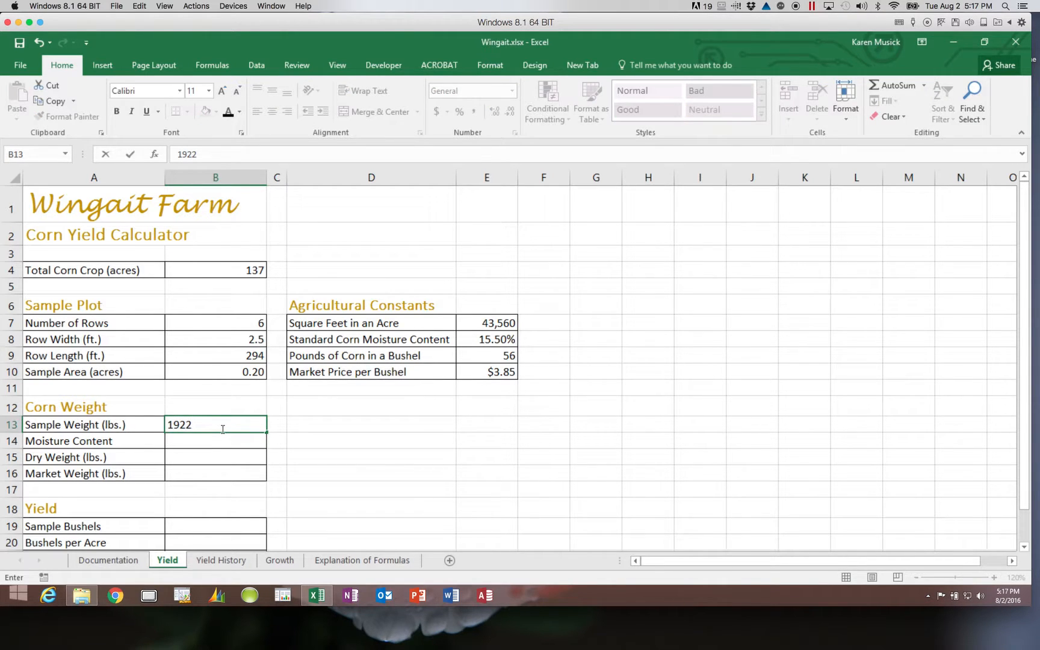
key("Return")
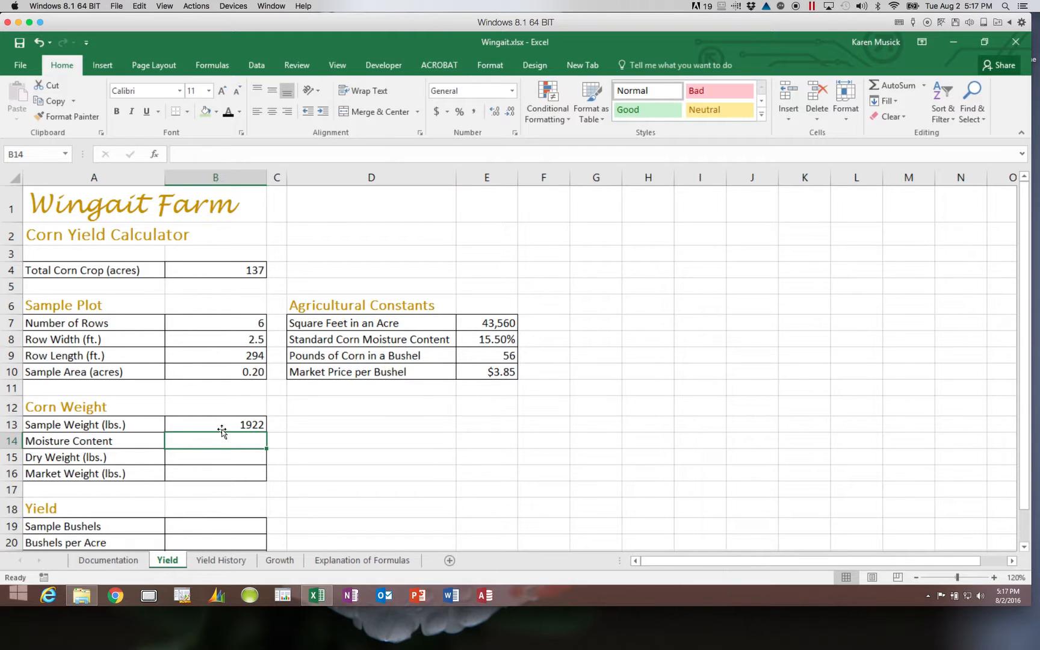
type("16.3")
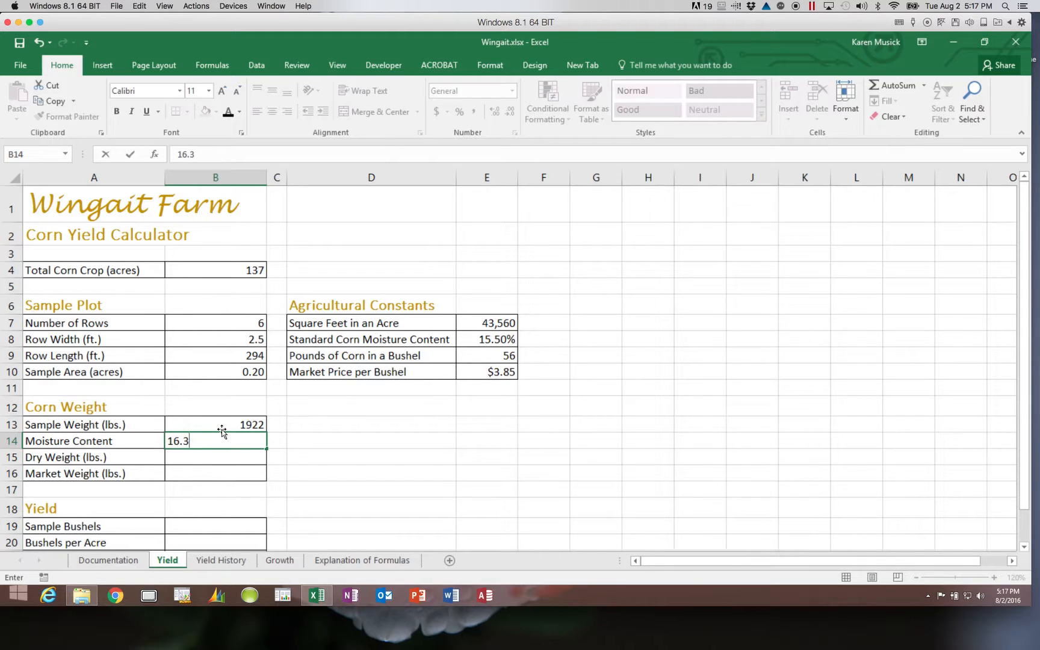
type("%")
key("Return")
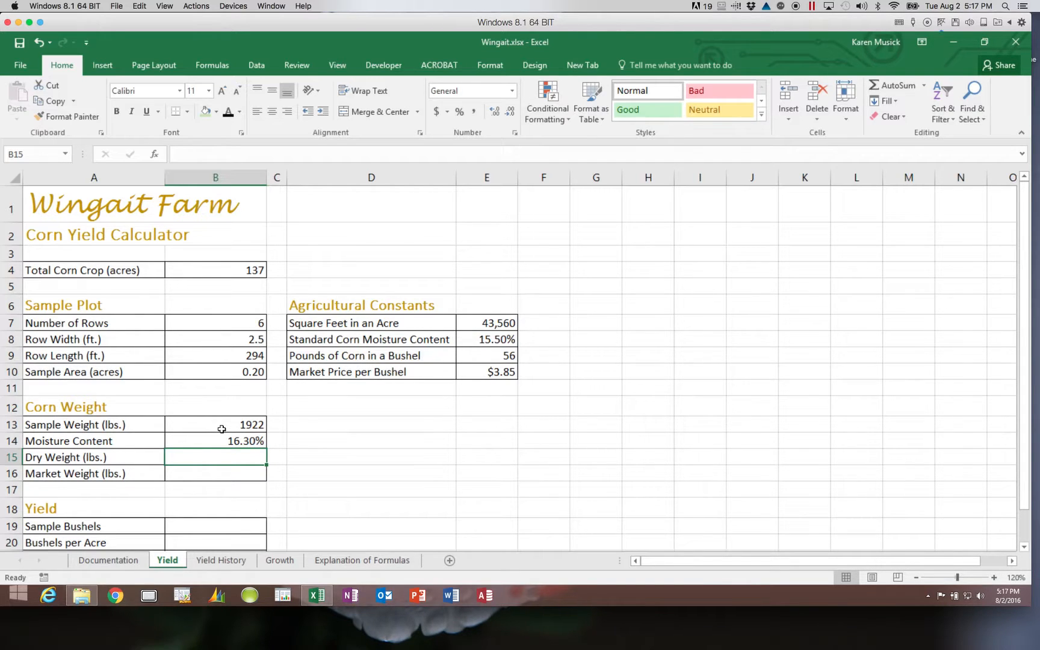
Step: Calculate the Dry Weight in cell B15 with the formula =B13*(1-B14)
type("=")
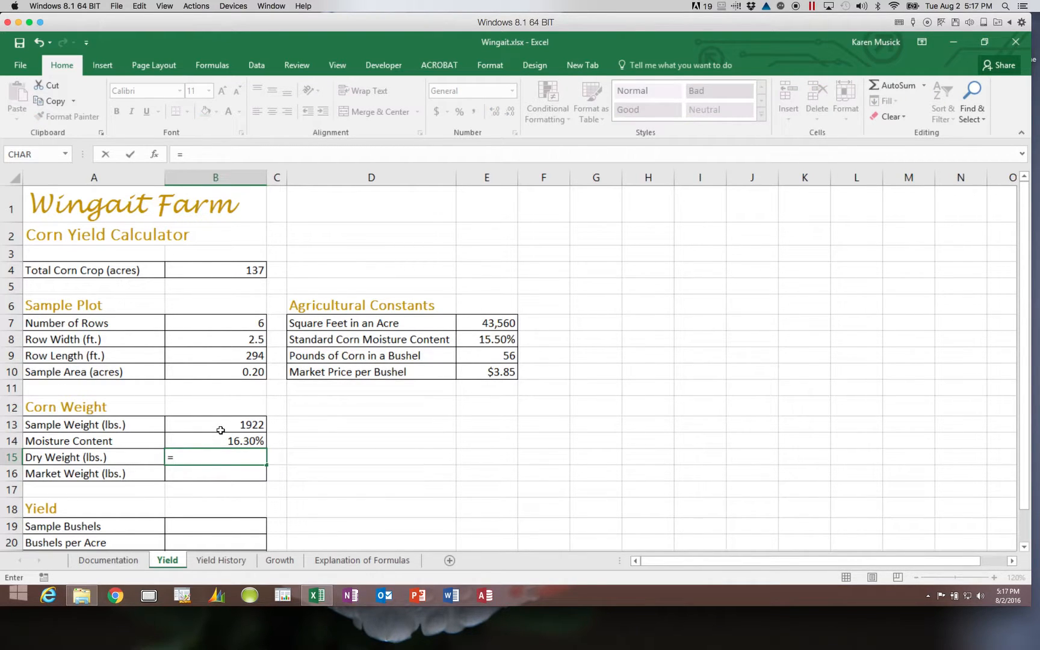
left_click(220, 424)
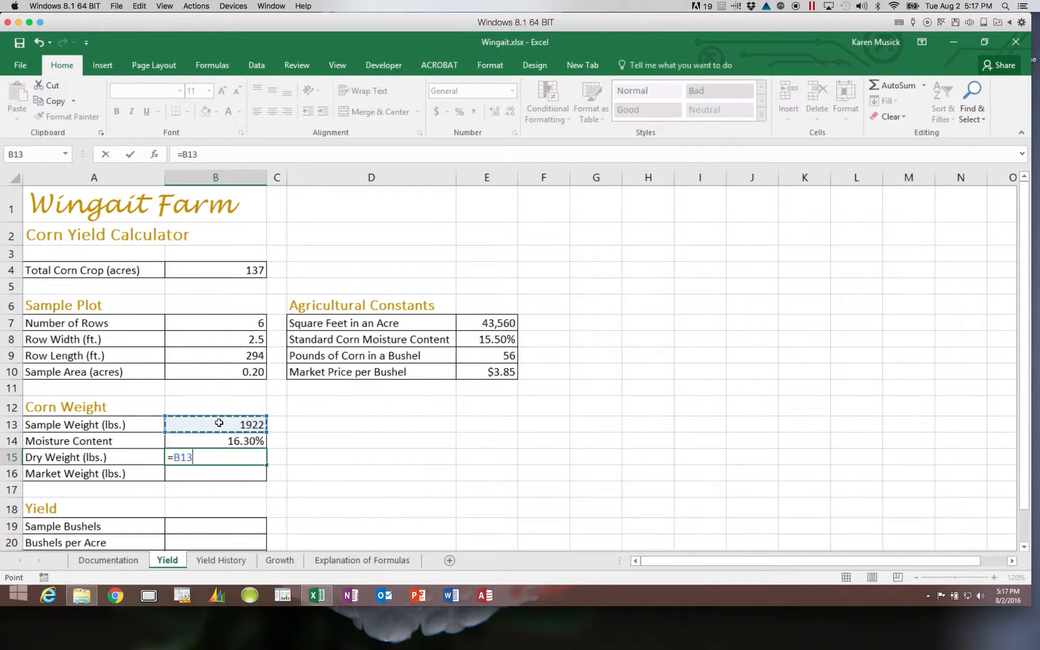
type("*")
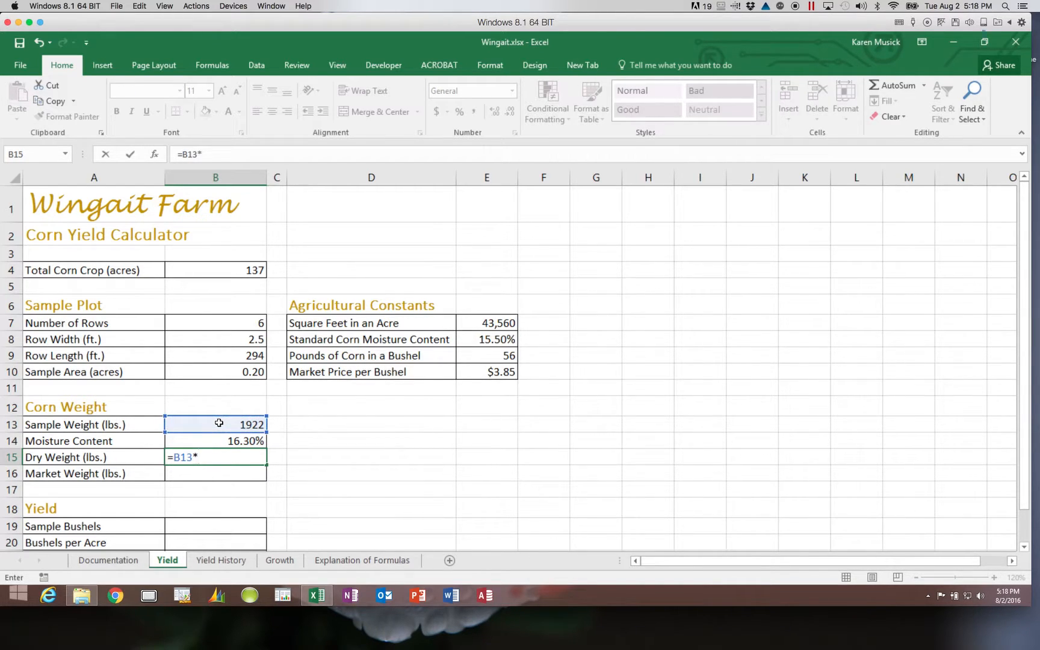
type("(1-")
left_click(221, 443)
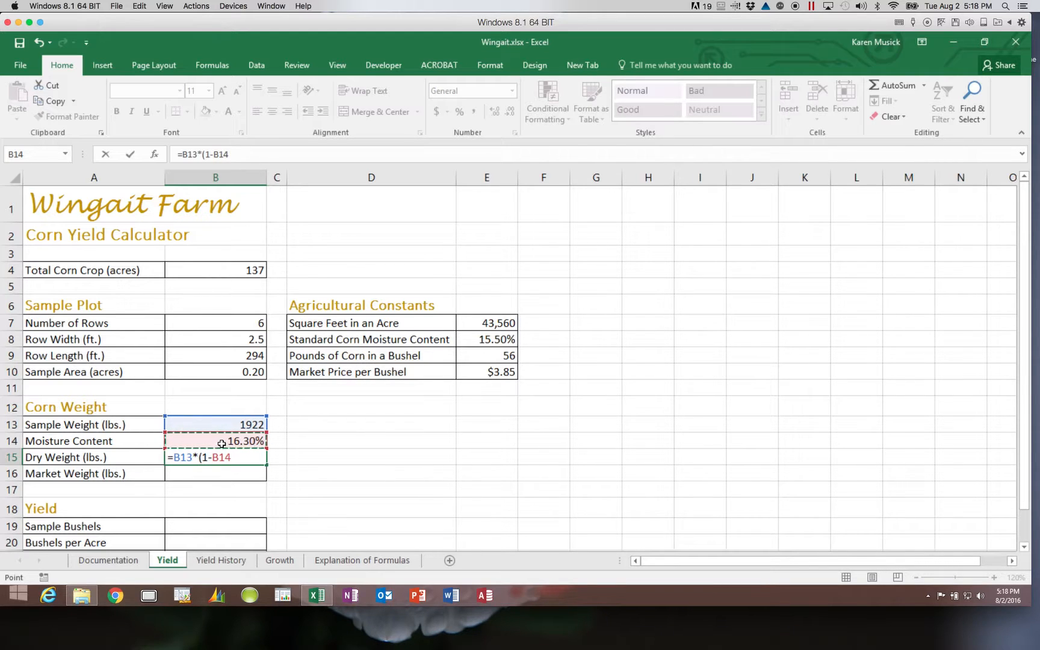
type(")")
key("Return")
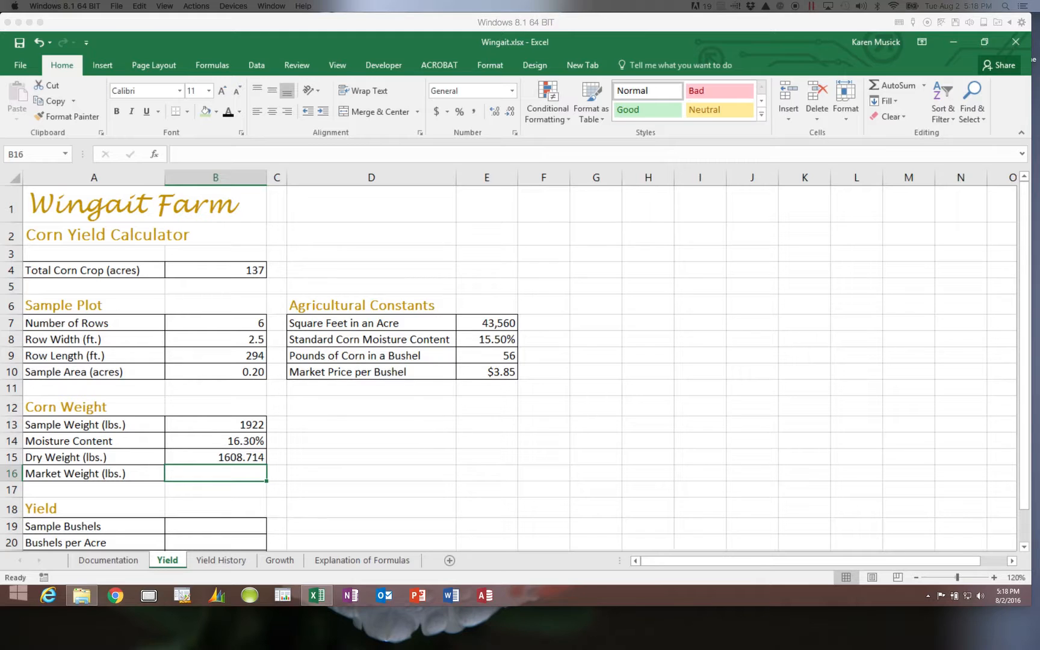
Step: Remove the parentheses from the Dry Weight formula in B15, making it =B13*1-B14
left_click(250, 456)
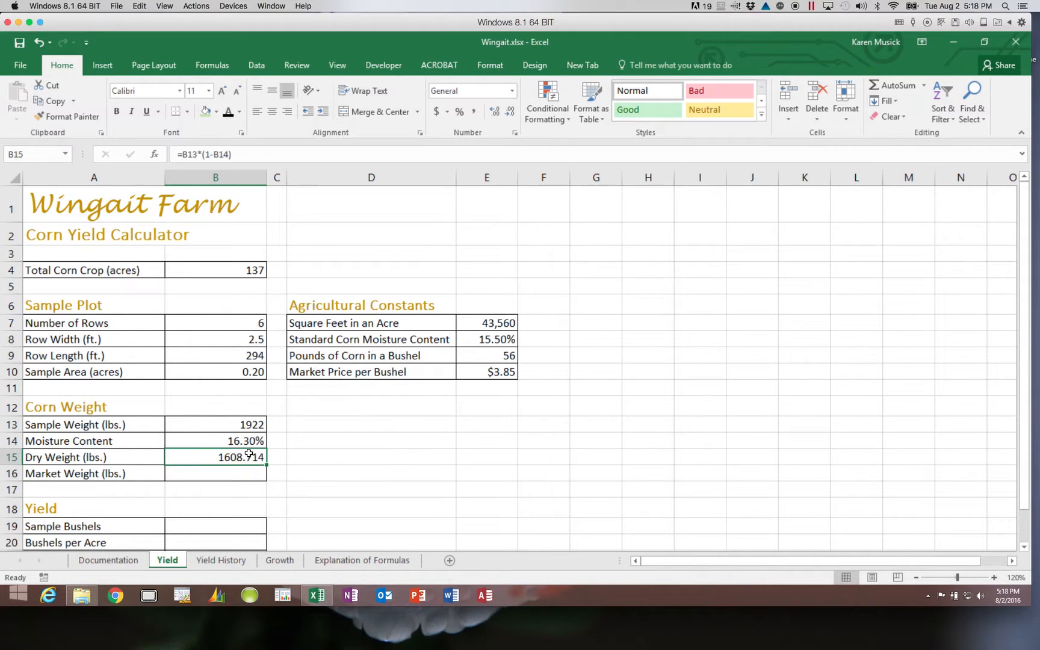
left_click(207, 154)
key("BackSpace")
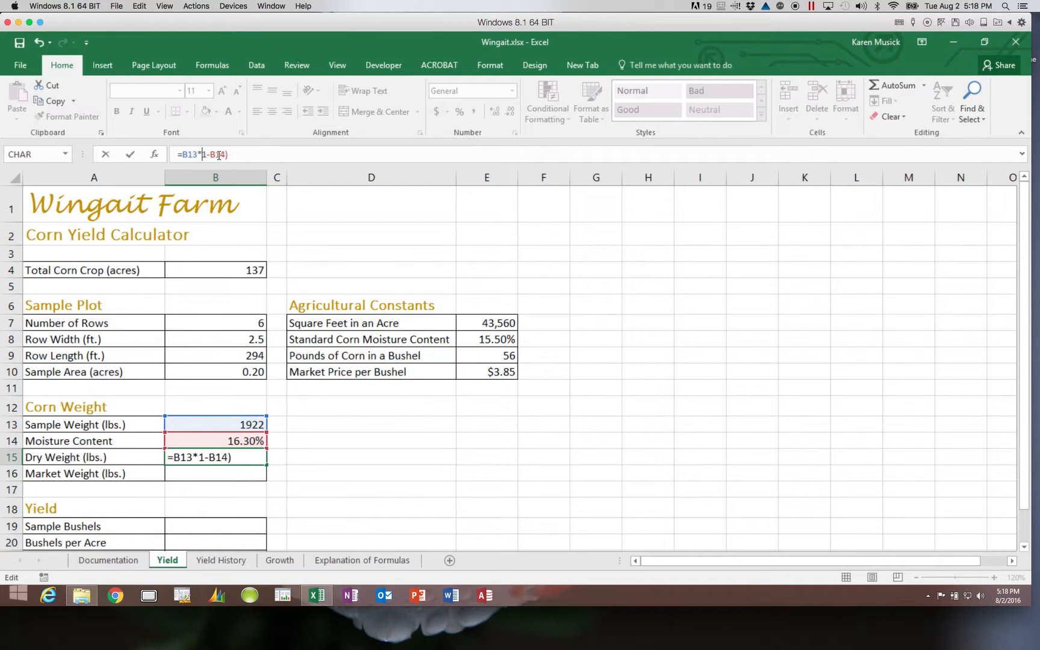
left_click(227, 155)
key("BackSpace")
key("Return")
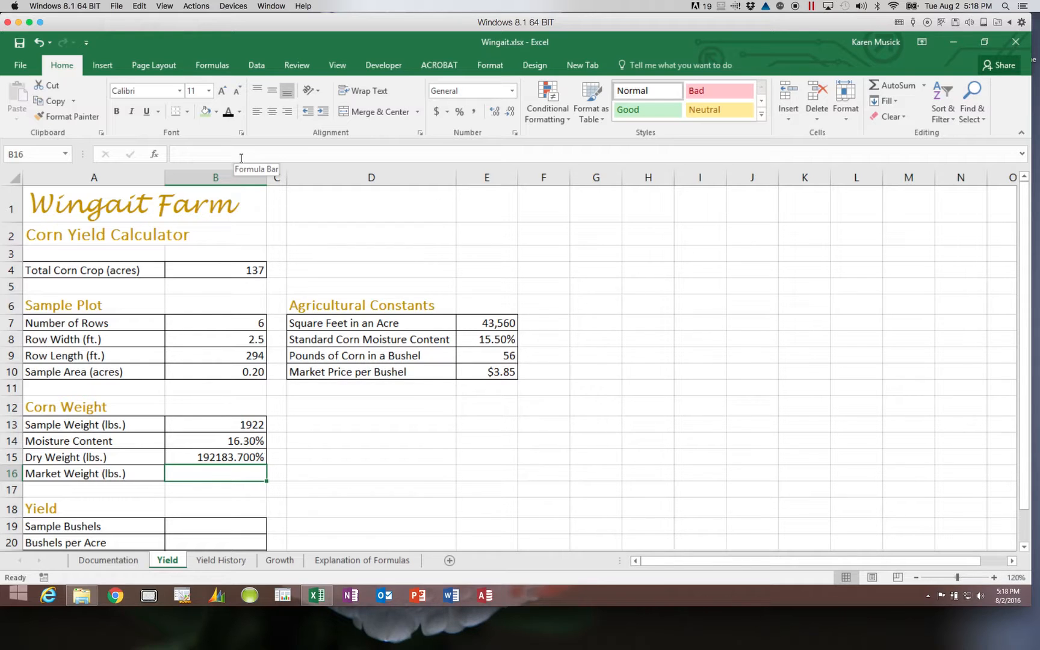
Step: Restore the parentheses in the Dry Weight formula in B15, making it =B13*(1-B14)
key("Up")
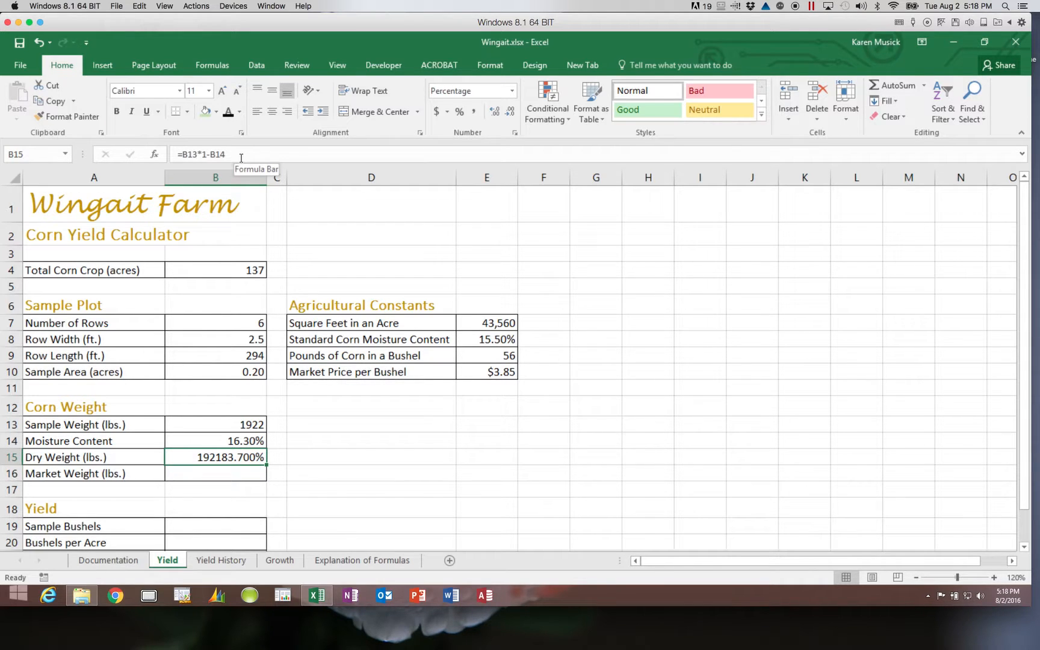
left_click(203, 155)
type("(")
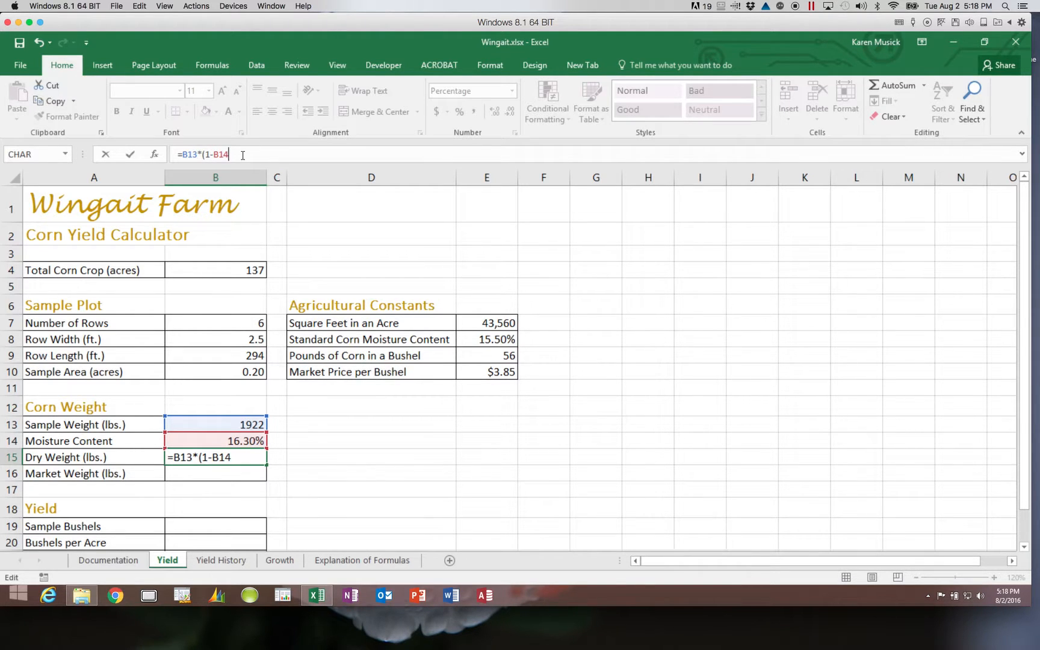
type(")")
key("Return")
key("Return")
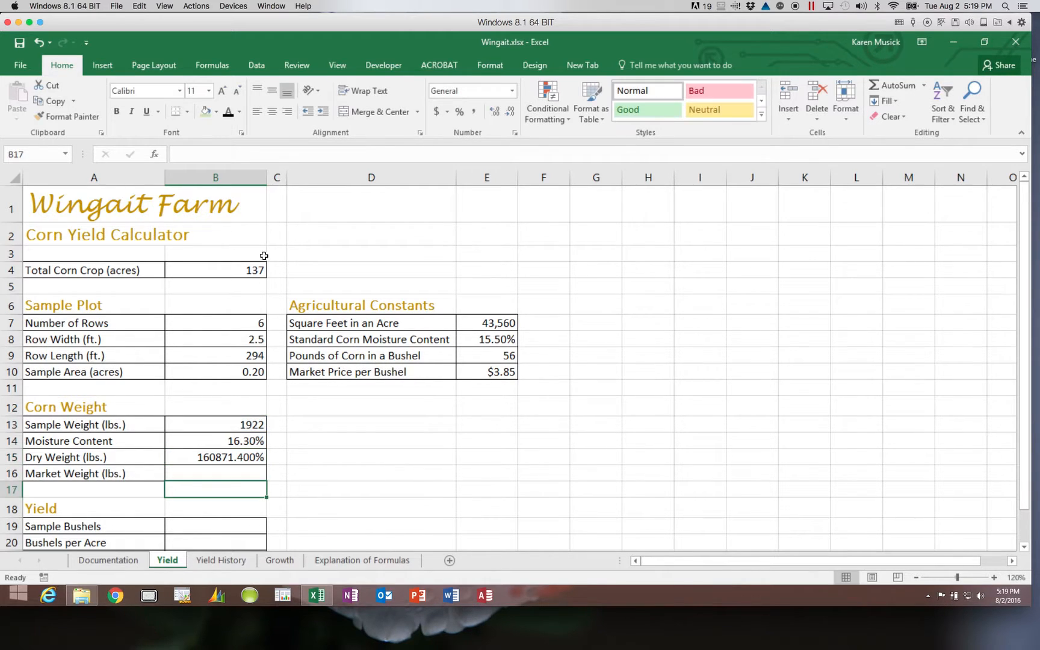
Step: Format the Dry Weight value in B15 with the comma style and no decimal places
left_click(245, 473)
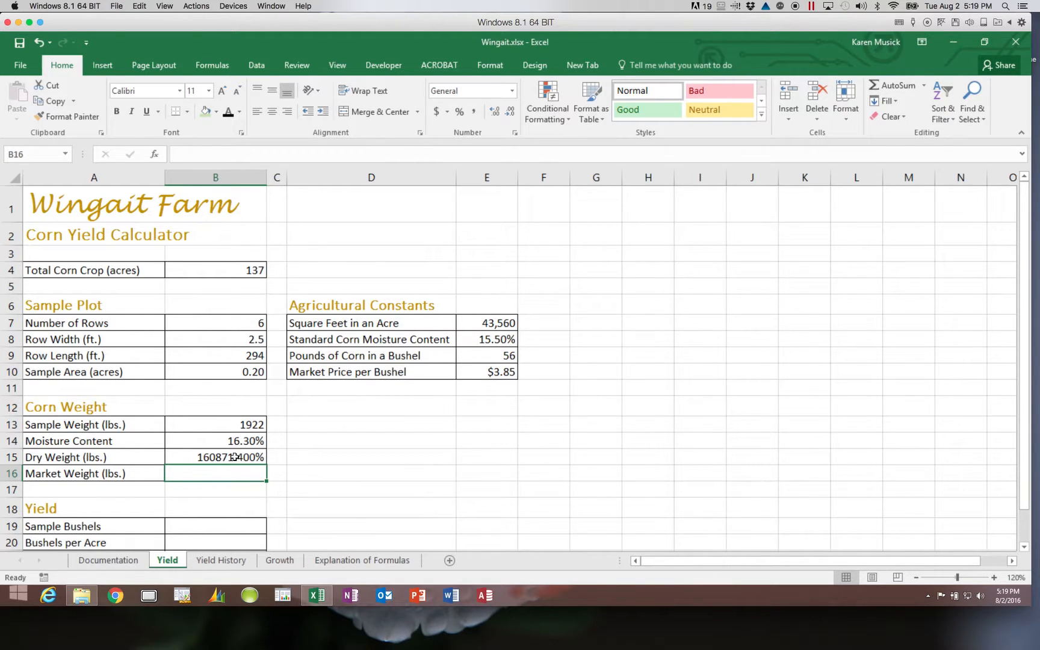
left_click(234, 456)
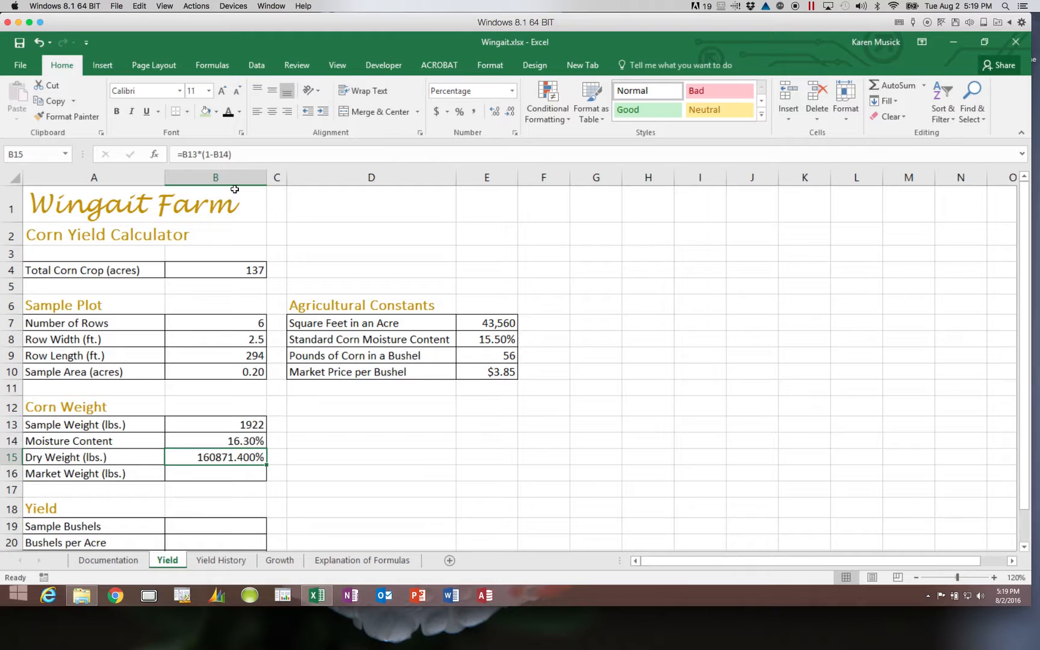
left_click(472, 115)
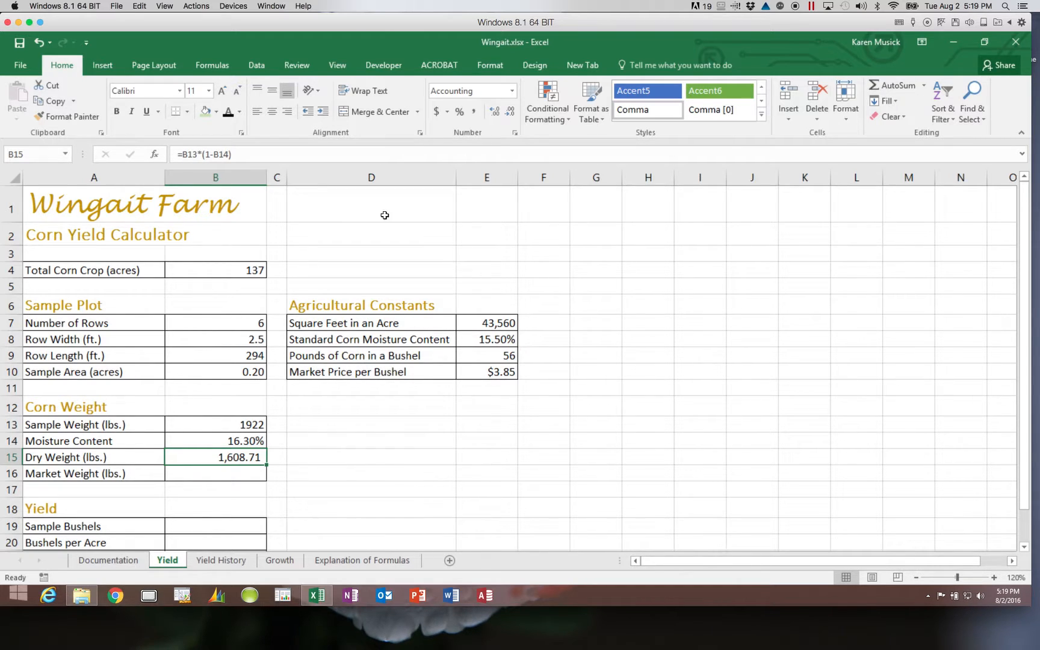
left_click(509, 113)
left_click(509, 113)
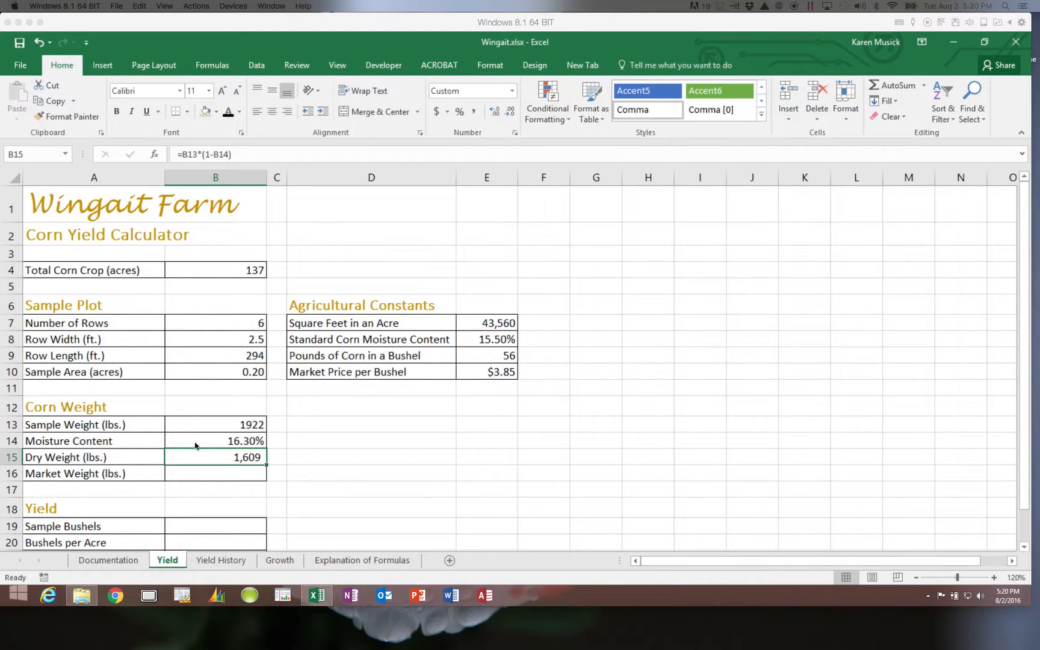
Step: Calculate the Market Weight in cell B16 with the formula =B15/(1-E8)
left_click(196, 476)
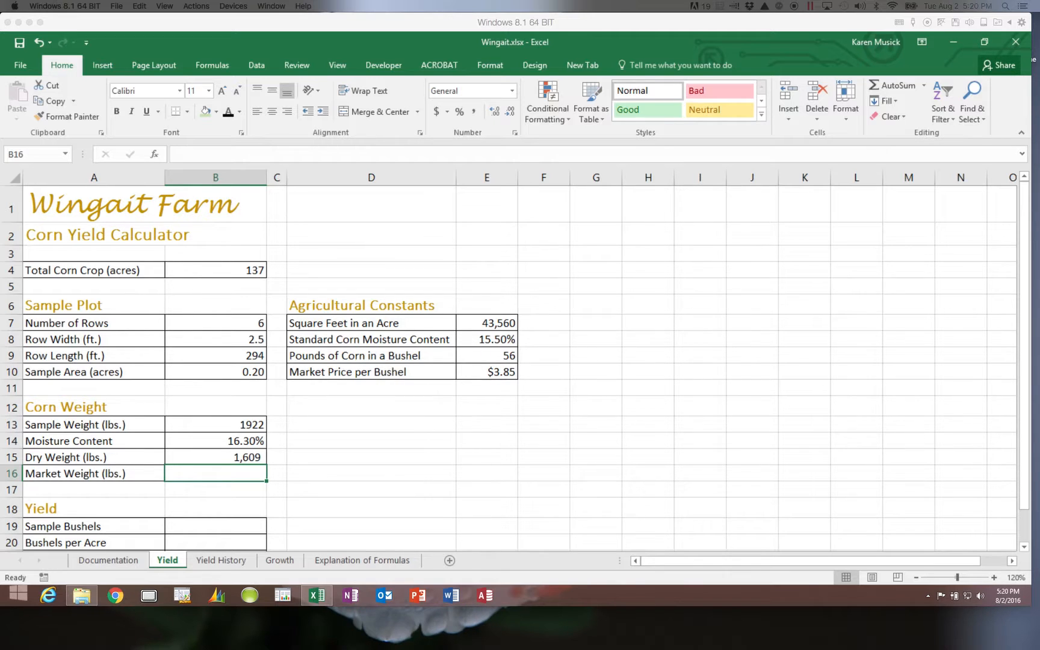
left_click(181, 473)
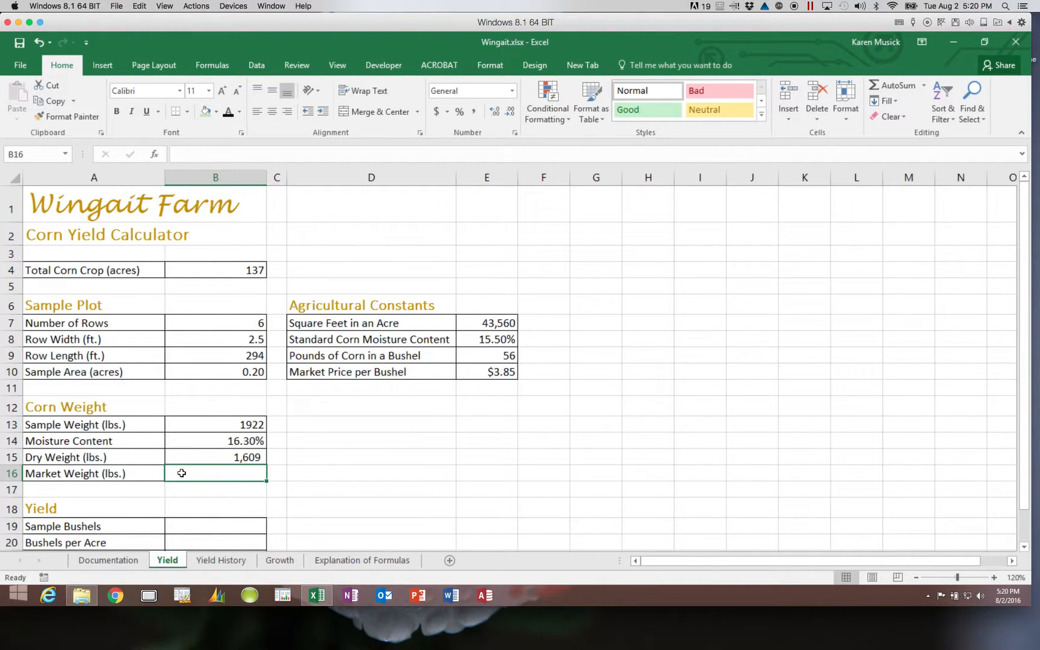
type("=")
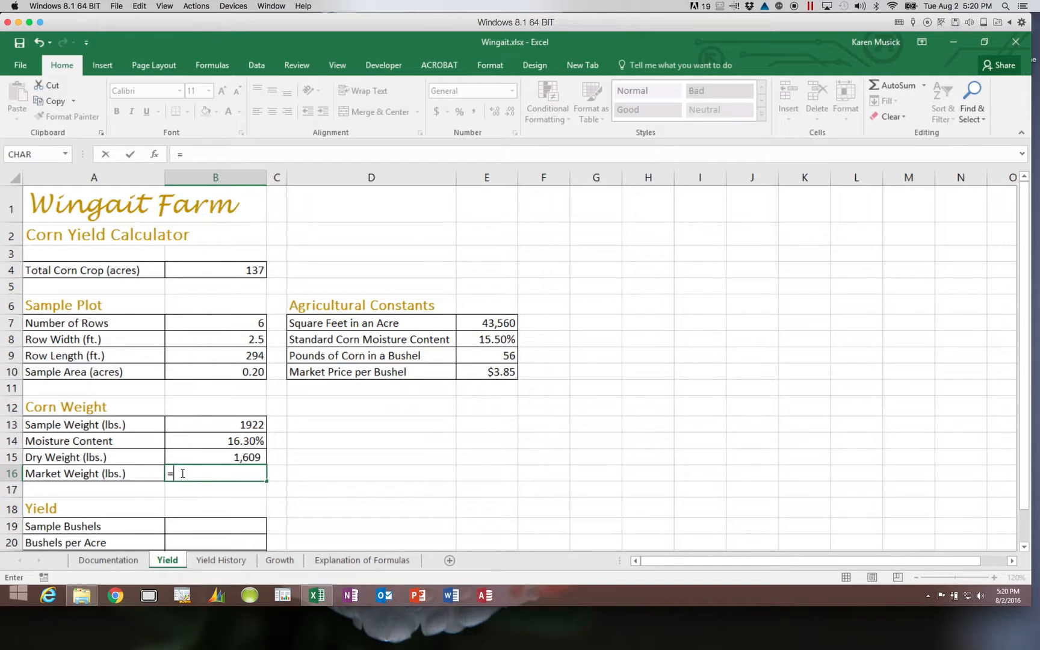
left_click(206, 458)
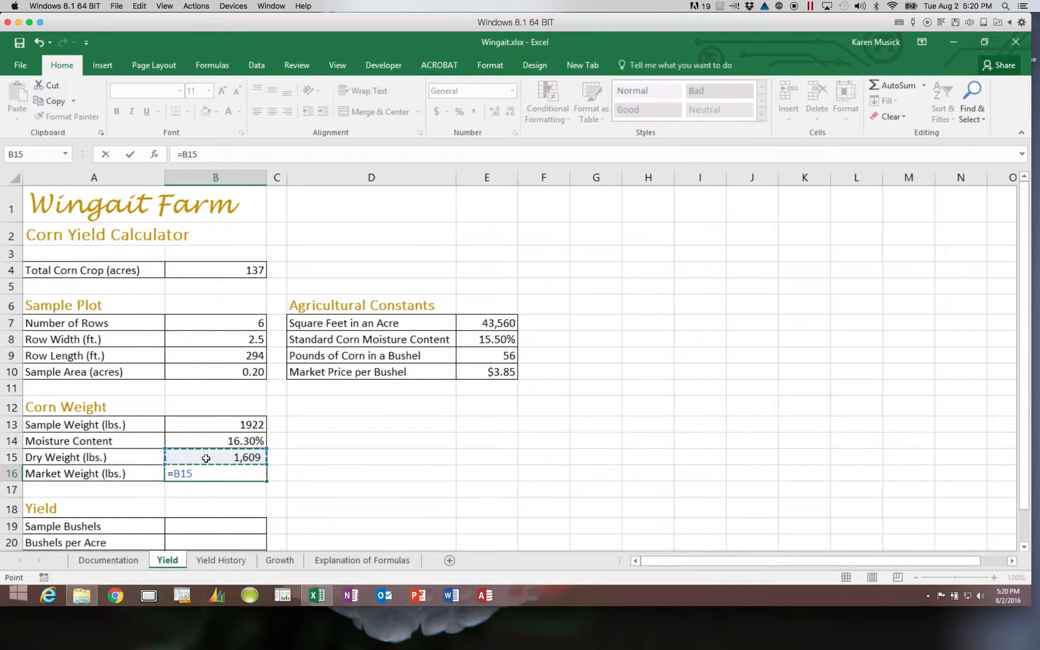
type("/(")
type("1-")
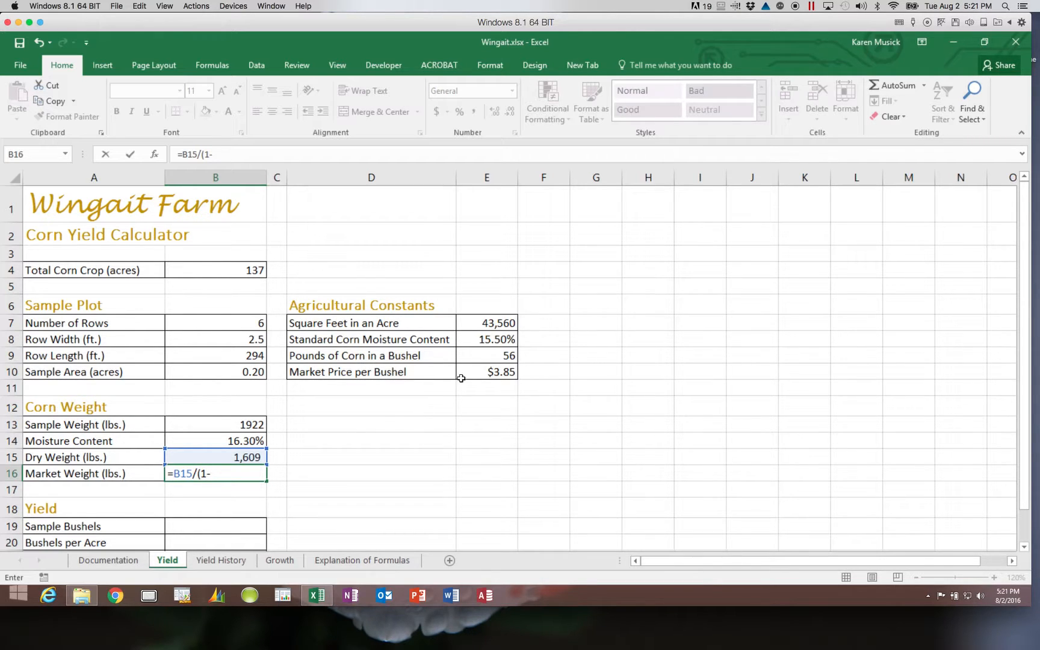
left_click(479, 338)
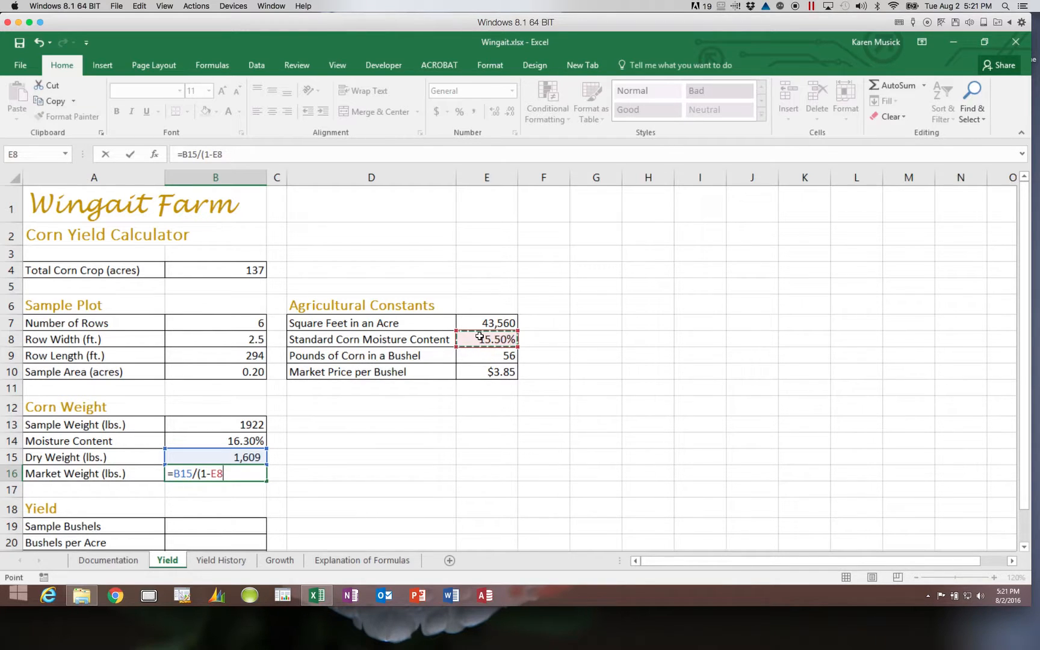
type(")")
key("Return")
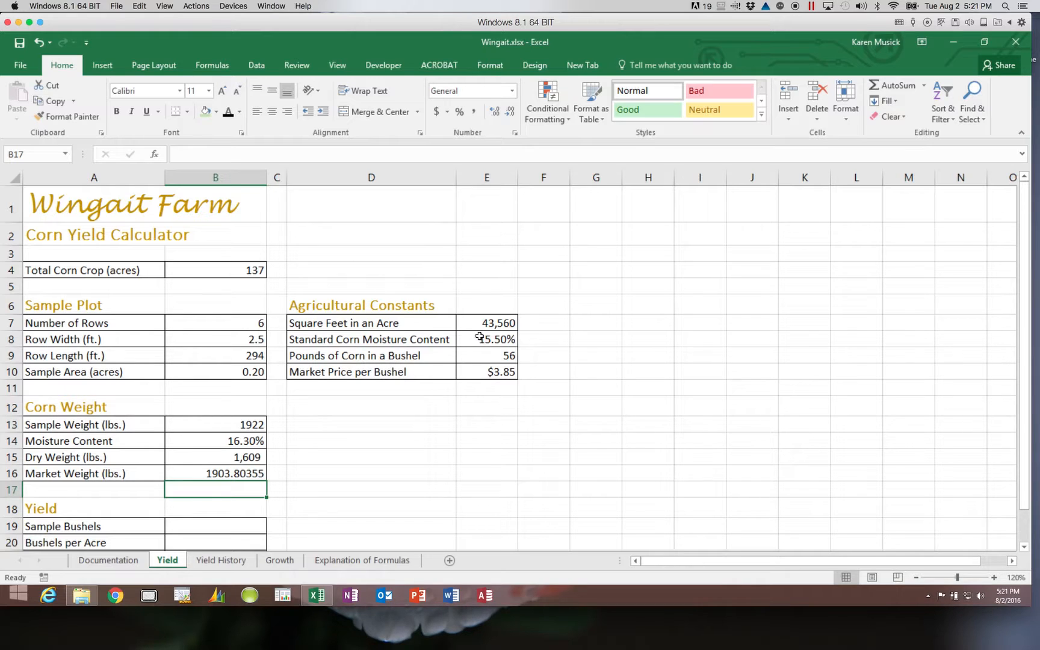
Step: Reduce the Market Weight value in B16 to zero decimal places
left_click(256, 473)
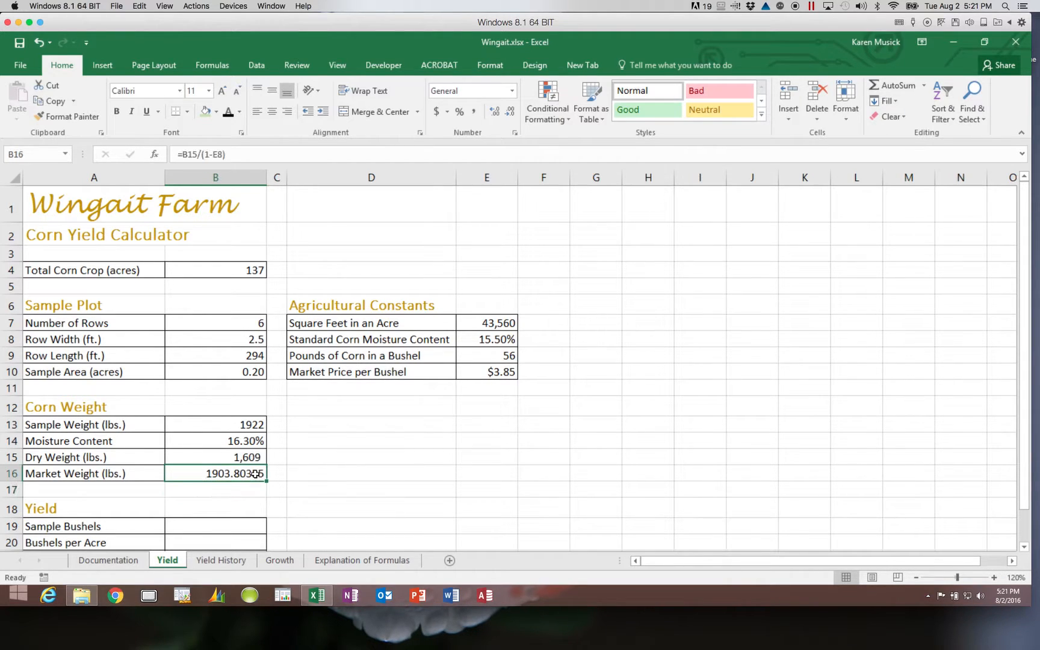
left_click(509, 112)
left_click(509, 112)
left_click(509, 112)
left_click(509, 112)
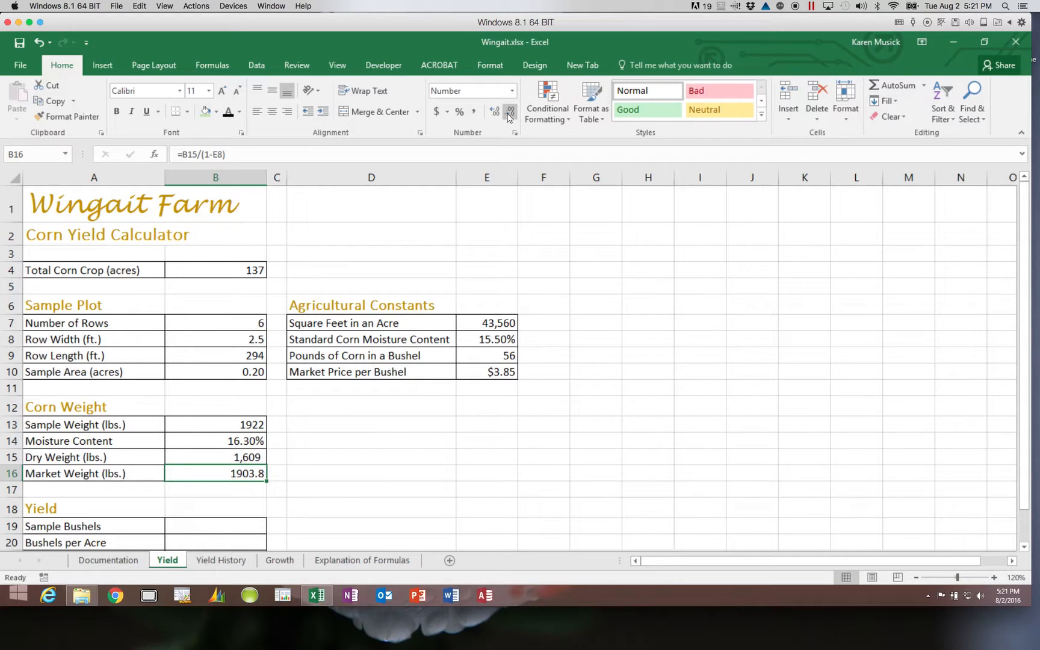
left_click(509, 112)
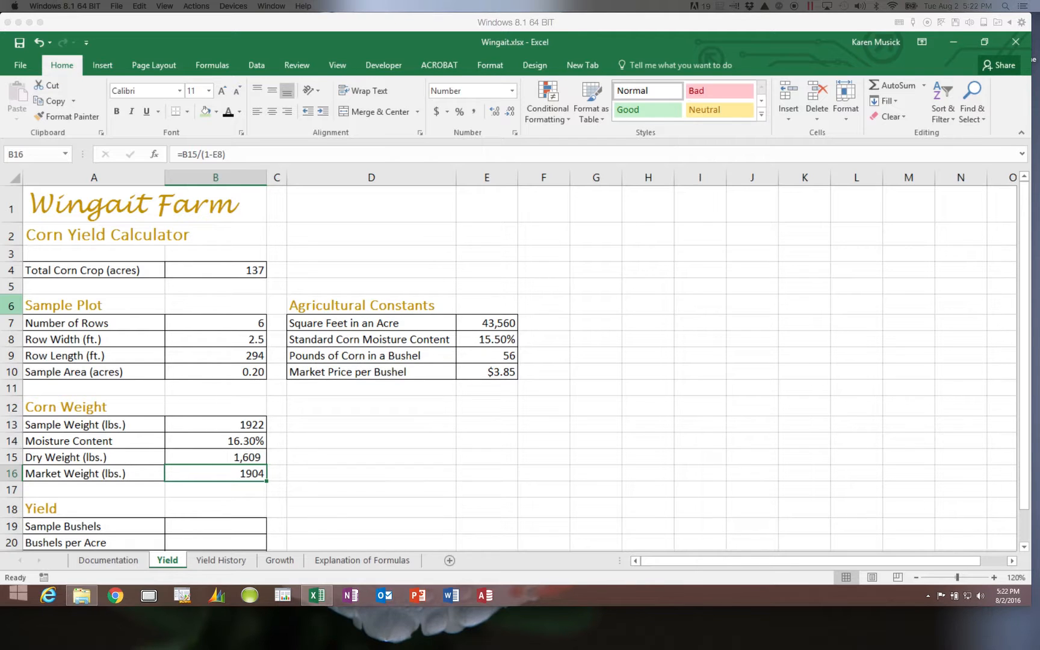
Step: Calculate the Sample Bushels in cell B19 with the formula =B16/E9
left_click(198, 526)
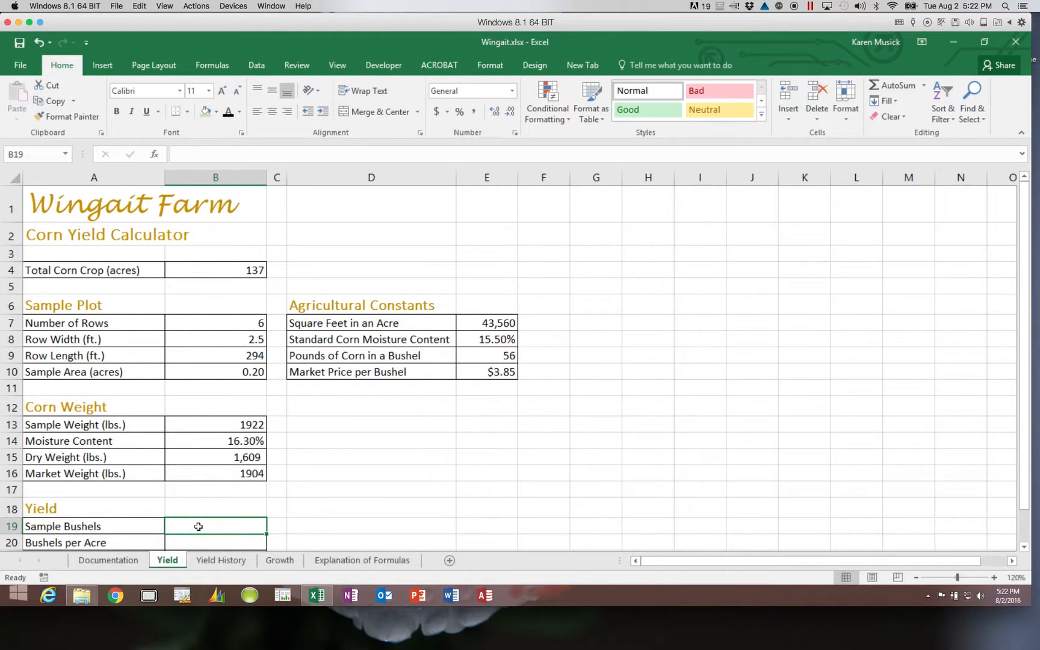
type("=")
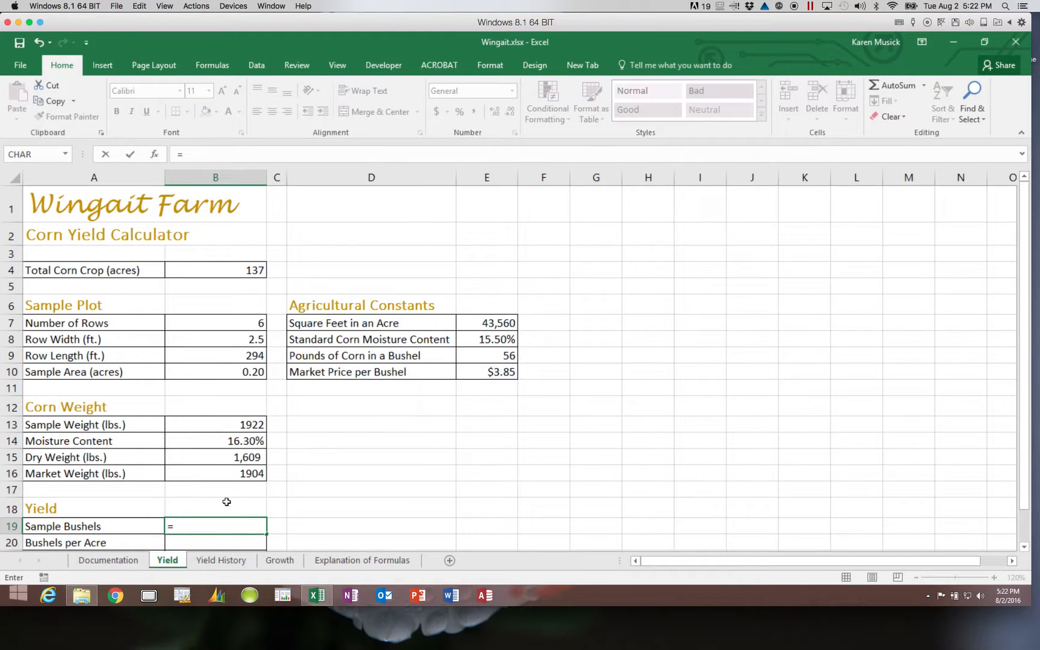
left_click(225, 474)
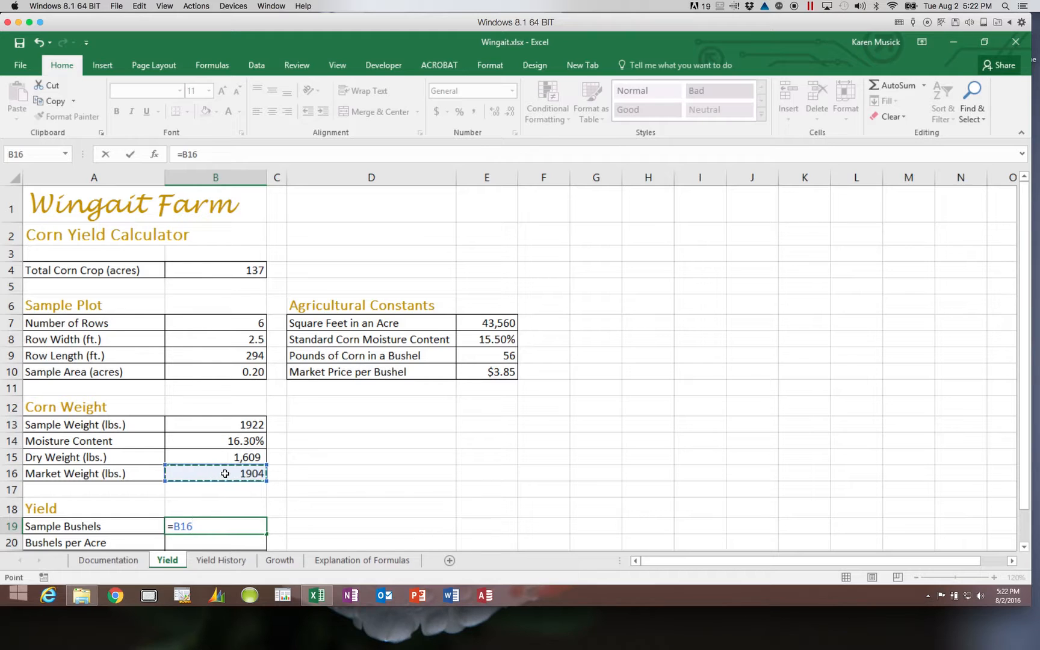
type("/")
left_click(473, 356)
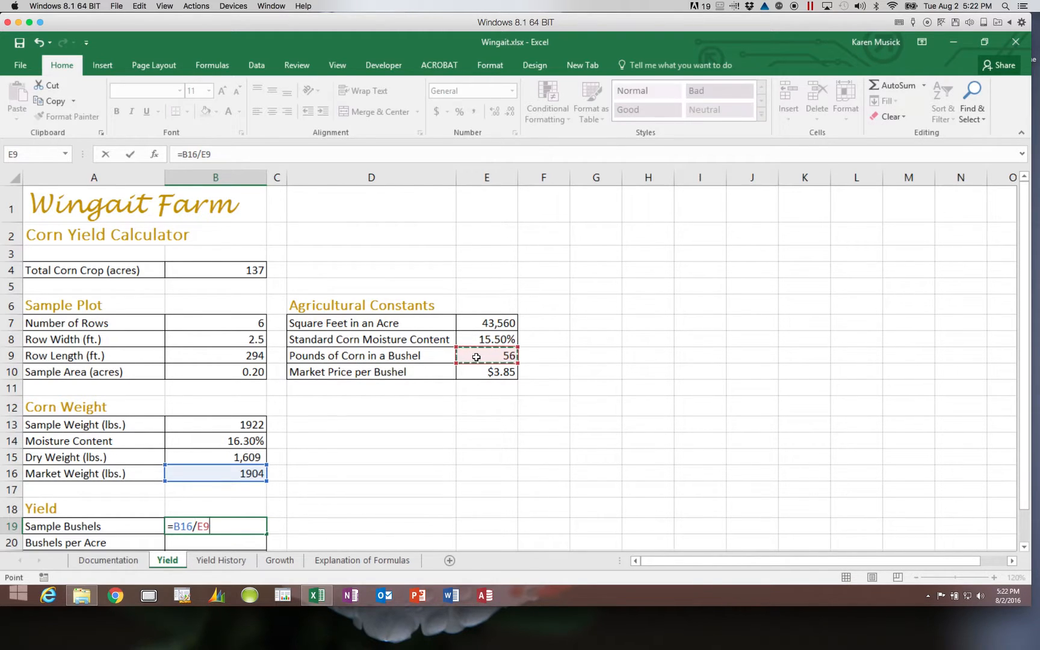
key("Return")
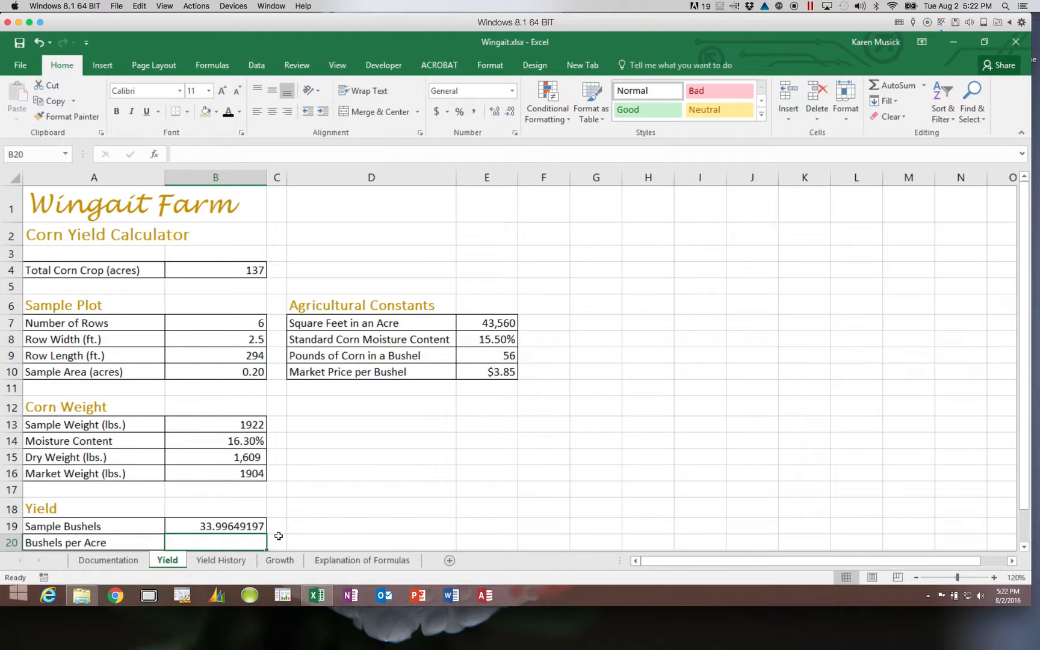
Step: Reduce the Sample Bushels value in B19 to zero decimal places
left_click(258, 527)
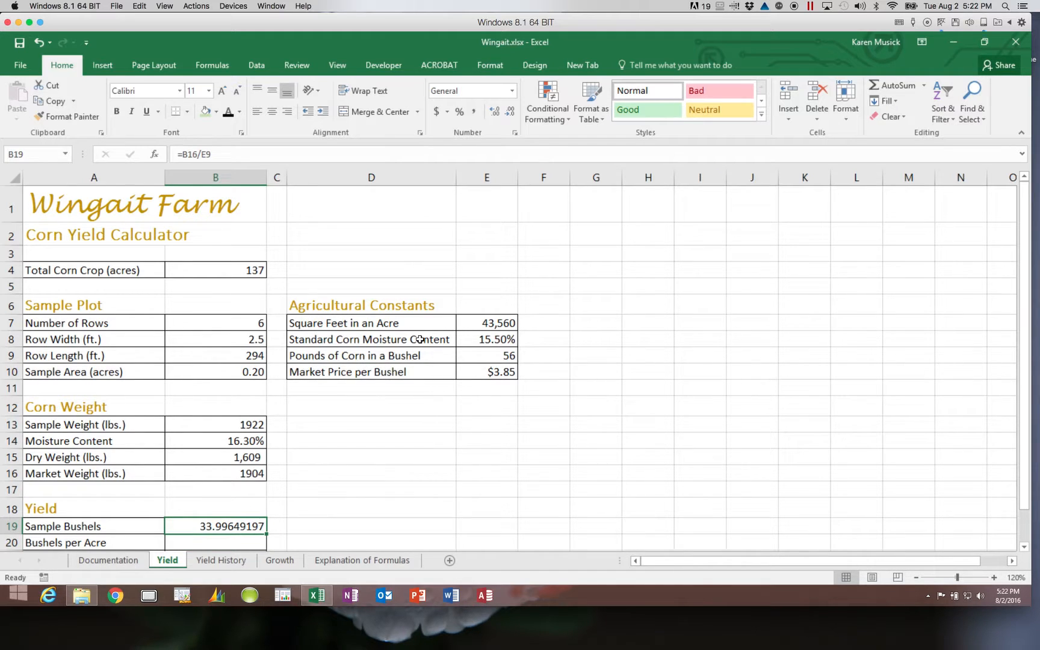
left_click(509, 112)
left_click(510, 112)
left_click(509, 112)
left_click(509, 112)
left_click(509, 112)
left_click(509, 112)
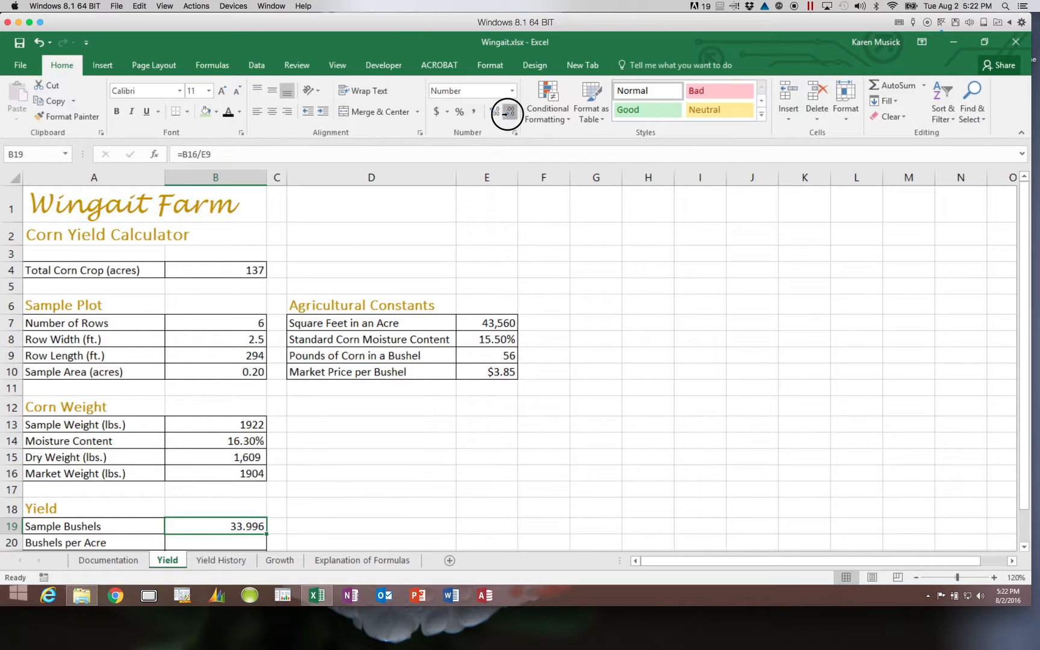
left_click(509, 115)
left_click(509, 114)
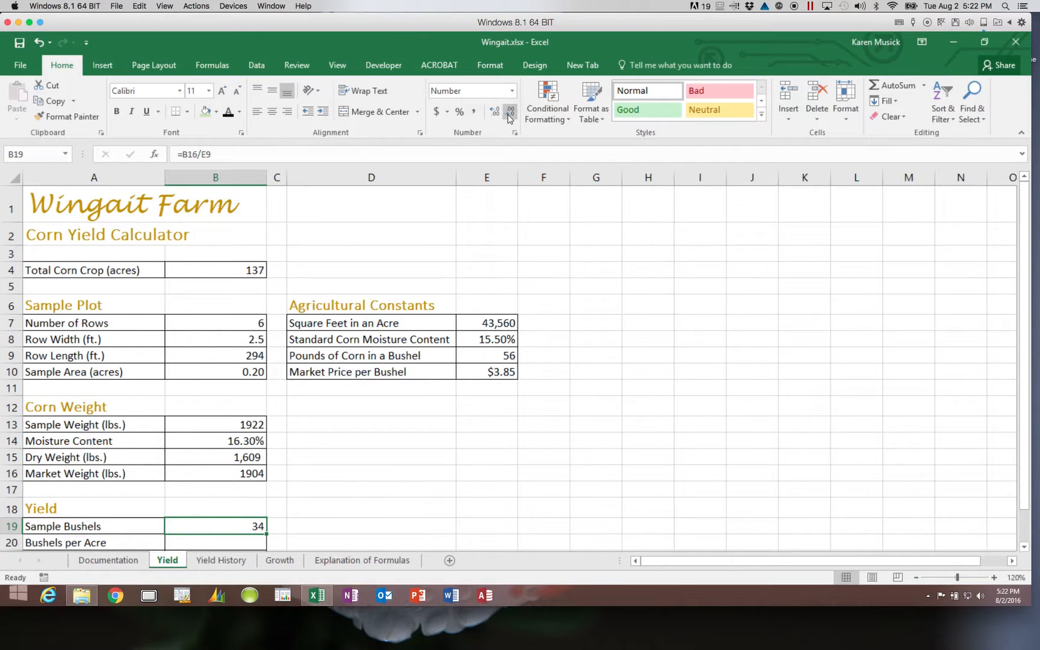
Step: Calculate the Bushels per Acre in cell B20 with the formula =B19/B10
left_click(251, 543)
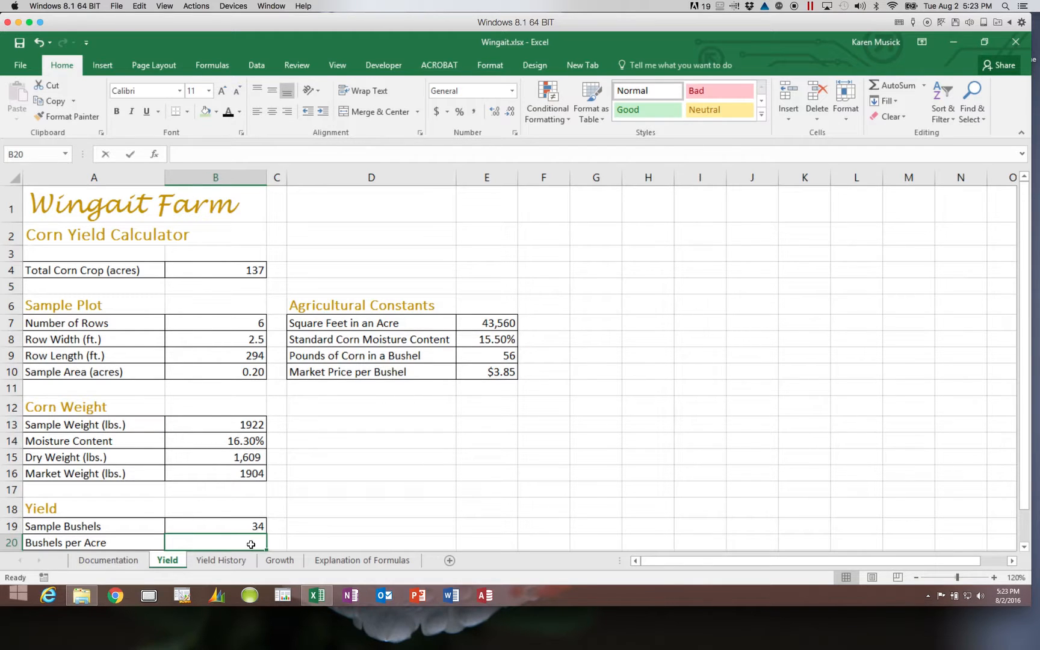
type("=")
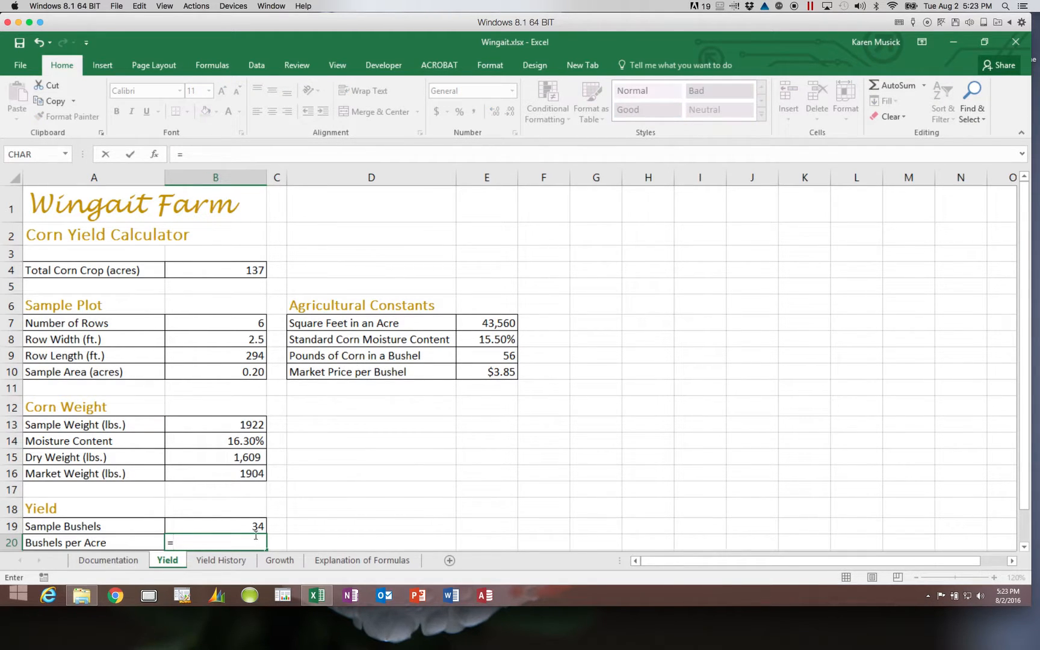
left_click(245, 525)
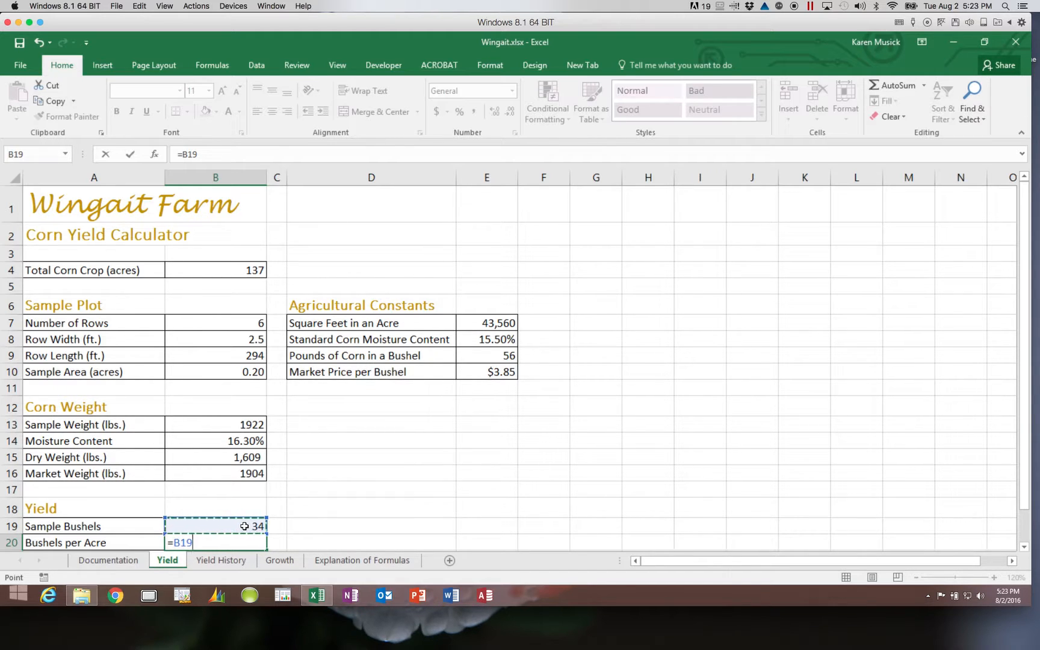
type("/")
left_click(258, 373)
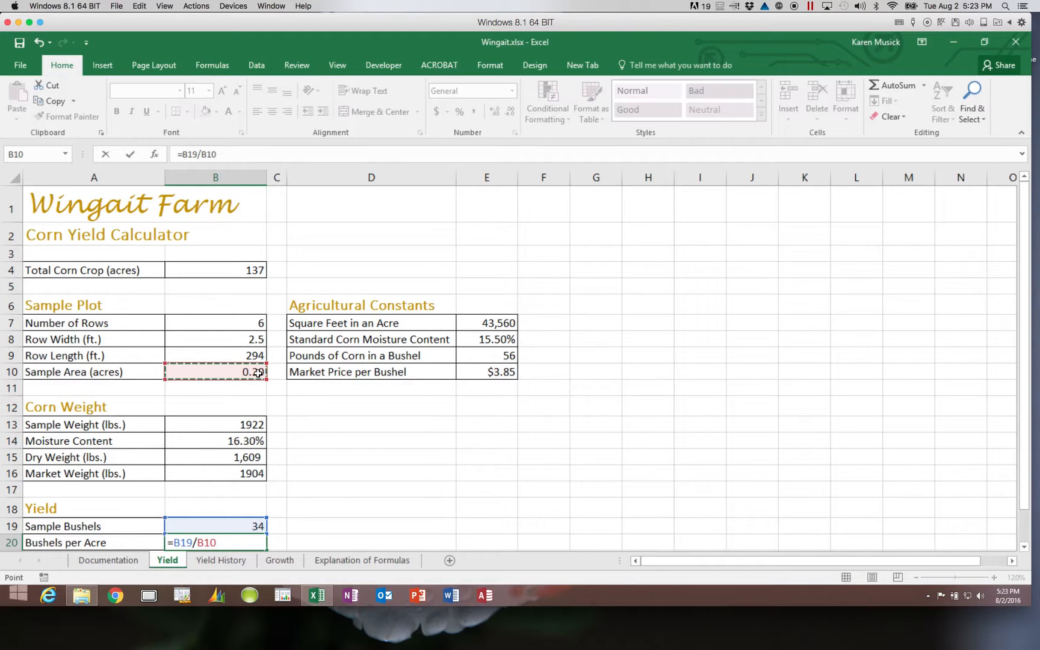
key("Return")
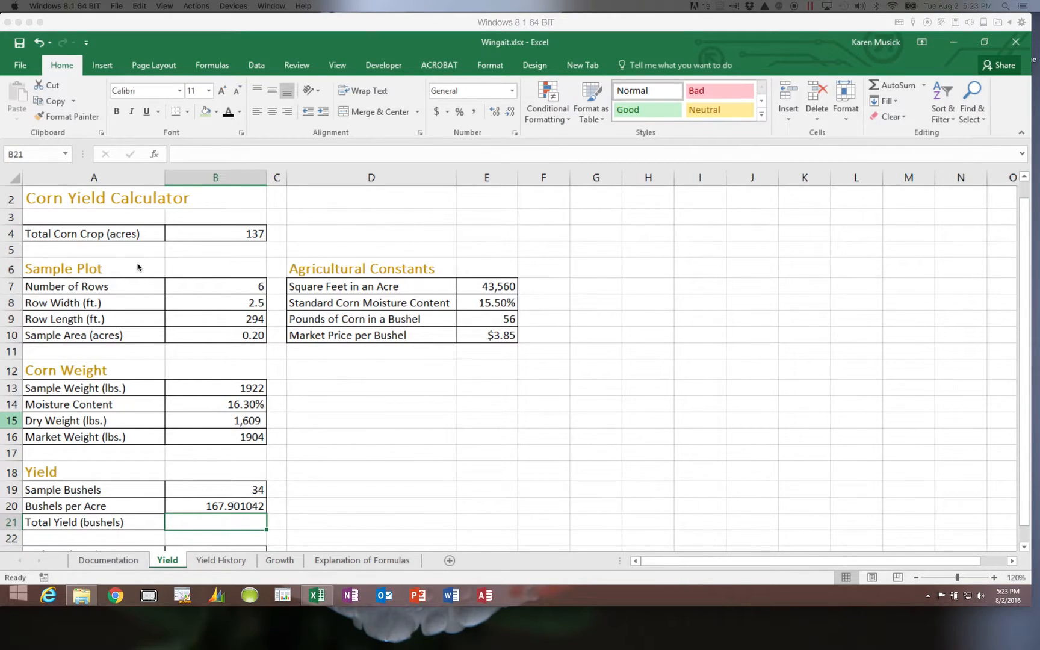
Step: Reduce the Bushels per Acre value in B20 to zero decimal places
left_click(219, 507)
left_click(509, 112)
left_click(509, 112)
left_click(510, 112)
left_click(510, 112)
left_click(509, 112)
left_click(509, 112)
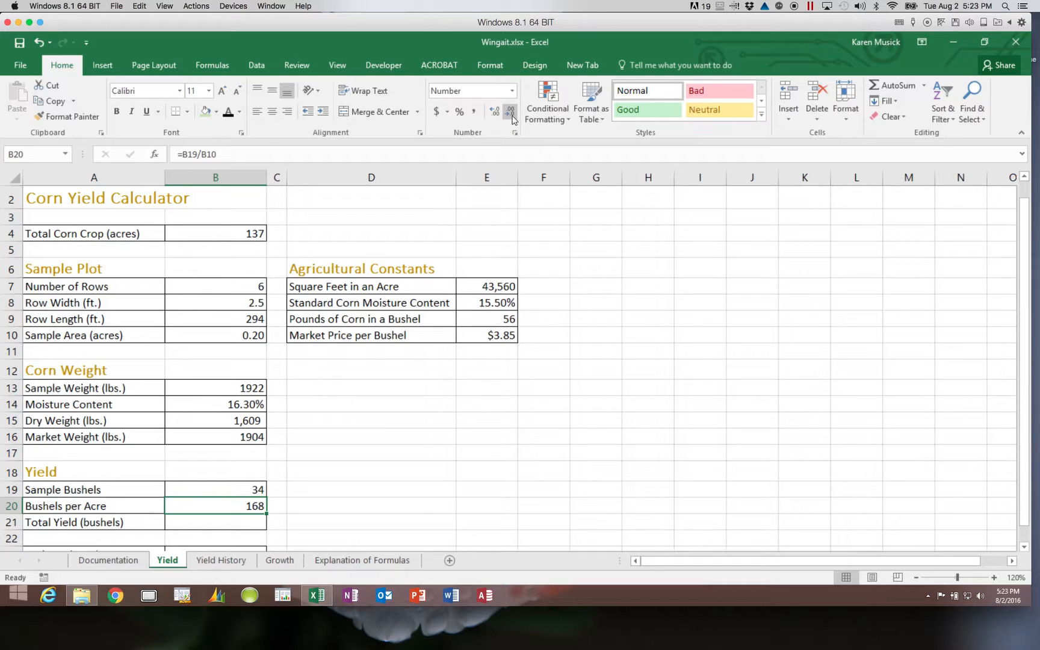
Step: Calculate the Total Yield in cell B21 with the formula =B20*B4
left_click(228, 522)
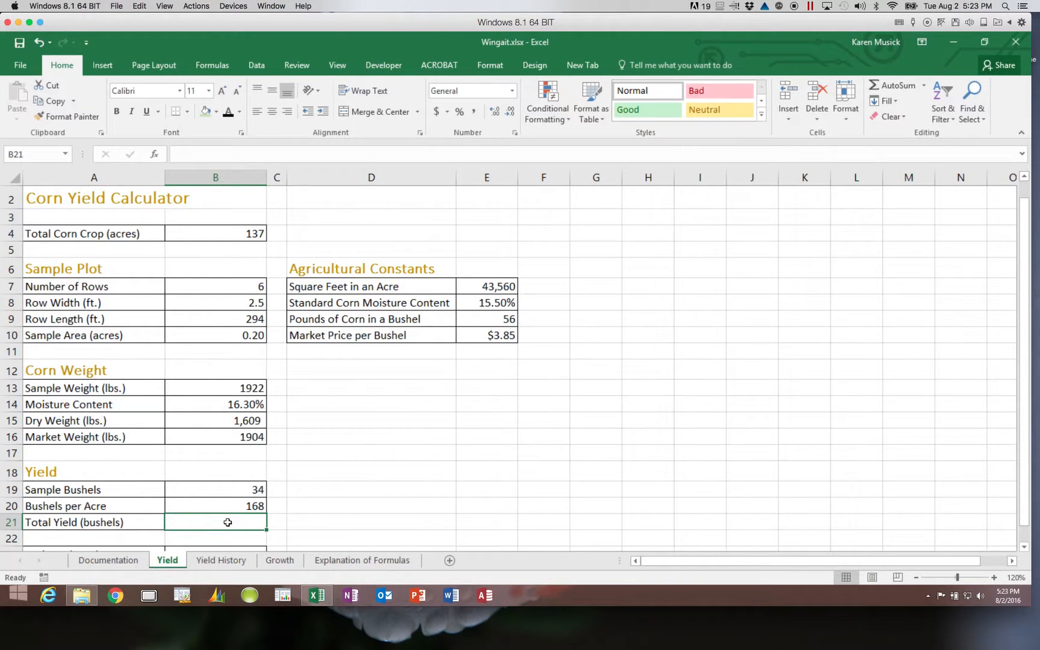
type("=")
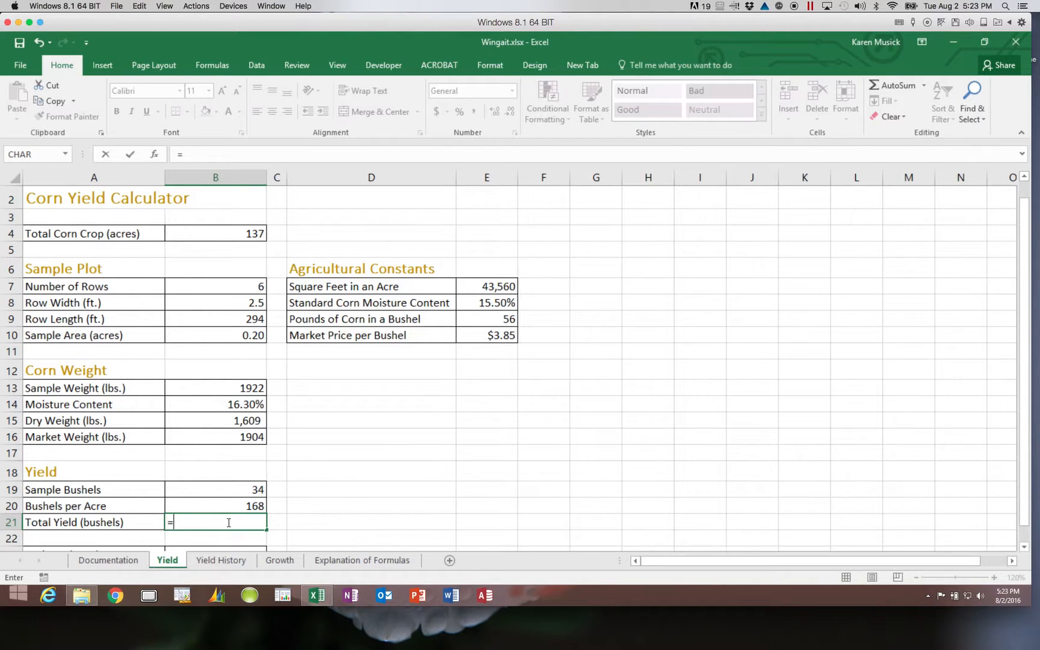
left_click(249, 506)
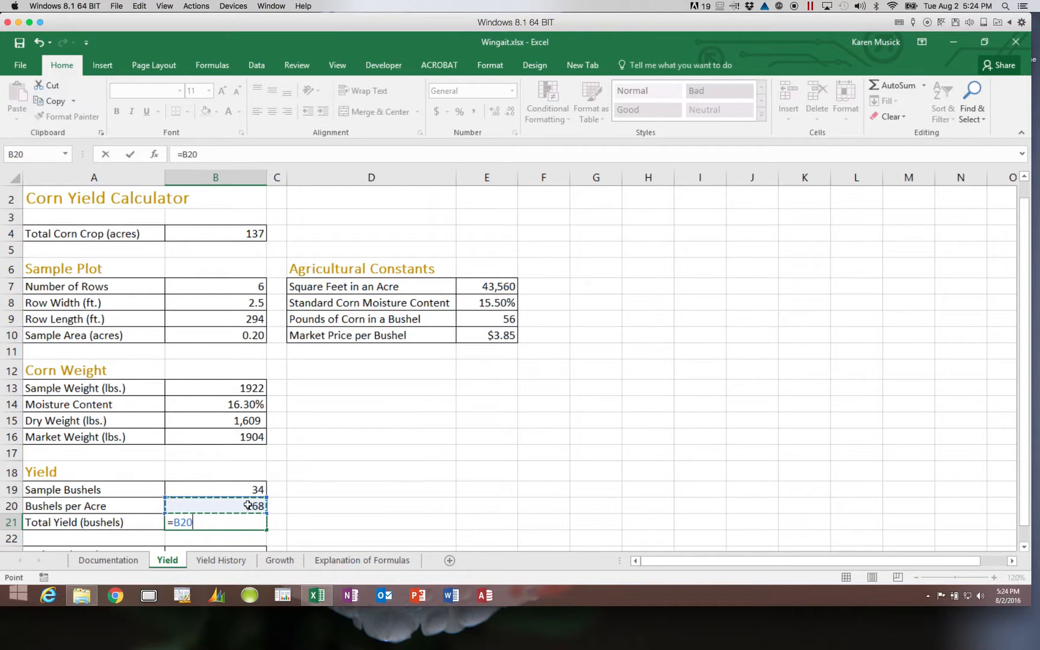
type("*")
left_click(226, 233)
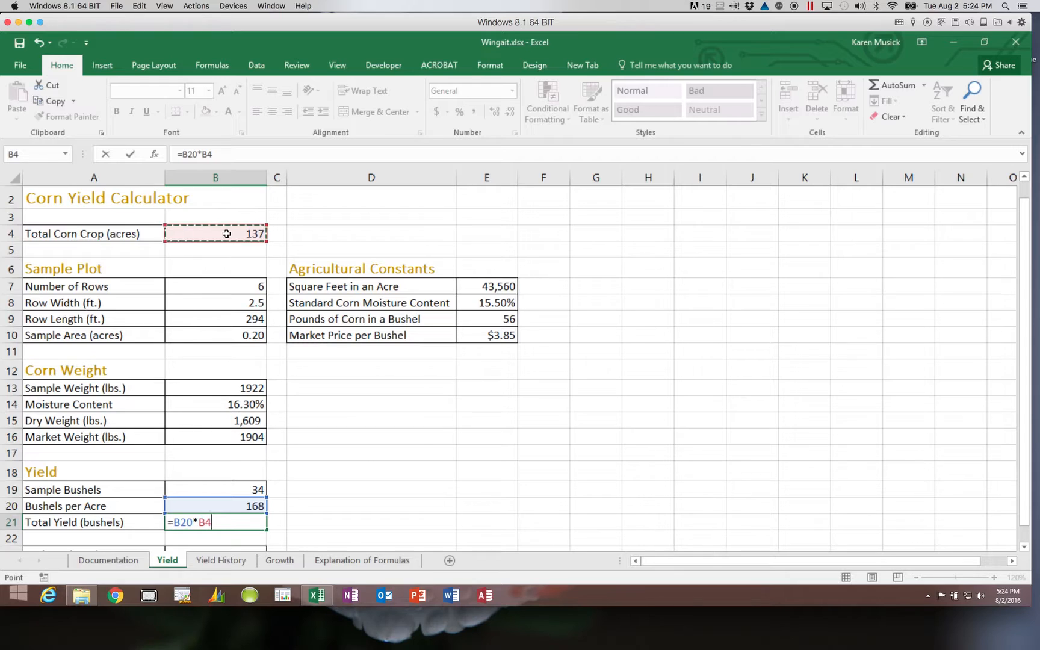
key("Return")
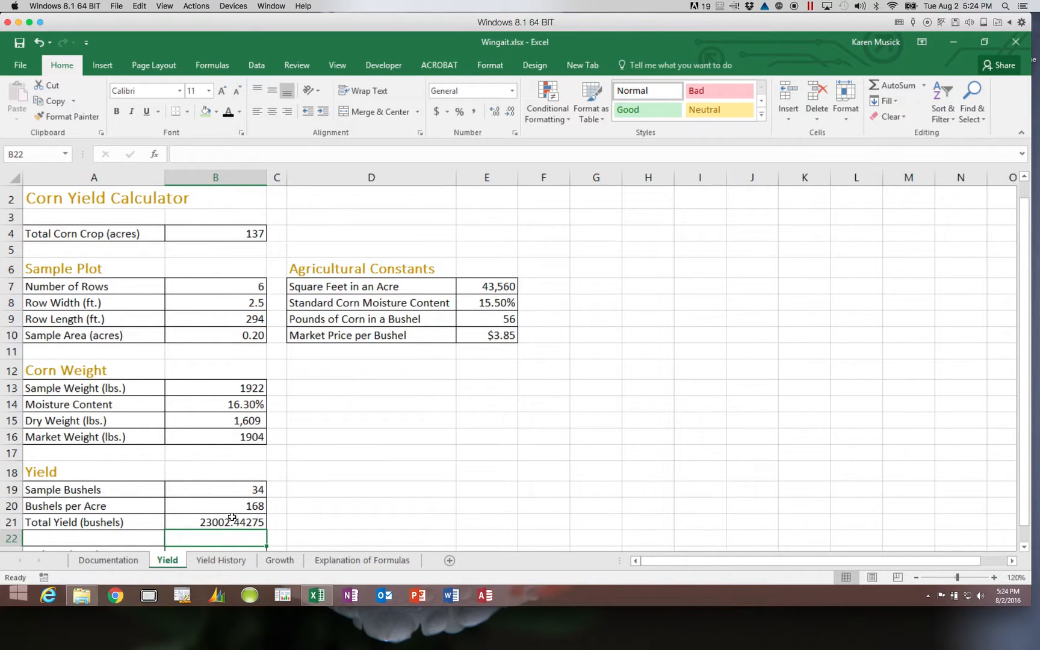
Step: Format the Market Weight in B16 with the comma style and zero decimal places
left_click(245, 437)
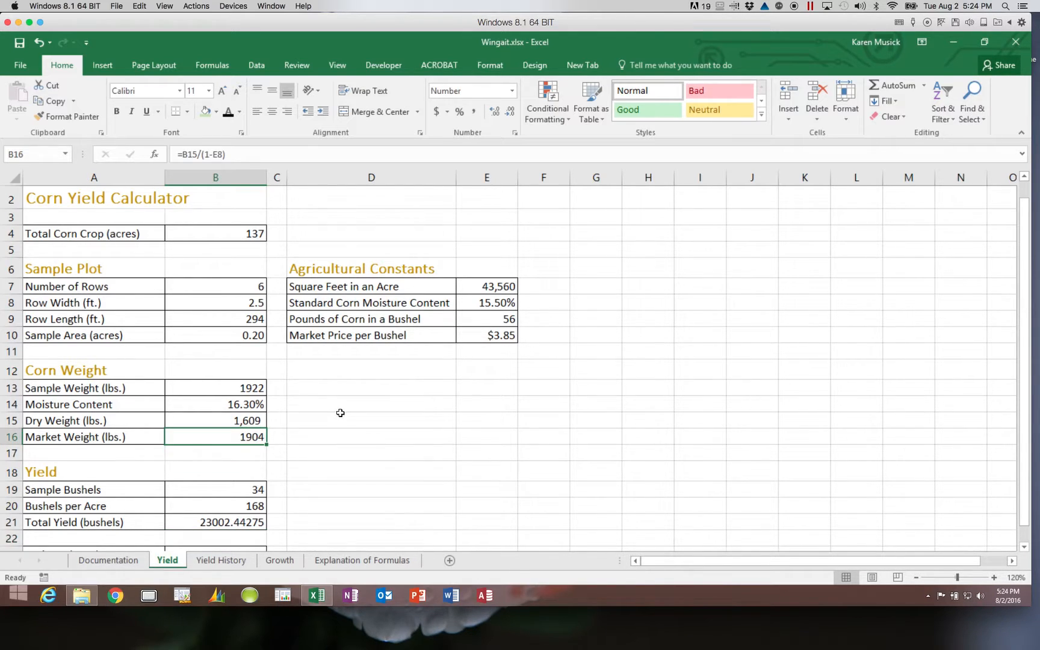
left_click(473, 111)
left_click(509, 114)
left_click(509, 114)
Step: Format the Total Yield in B21 with the comma style and zero decimal places
left_click(241, 522)
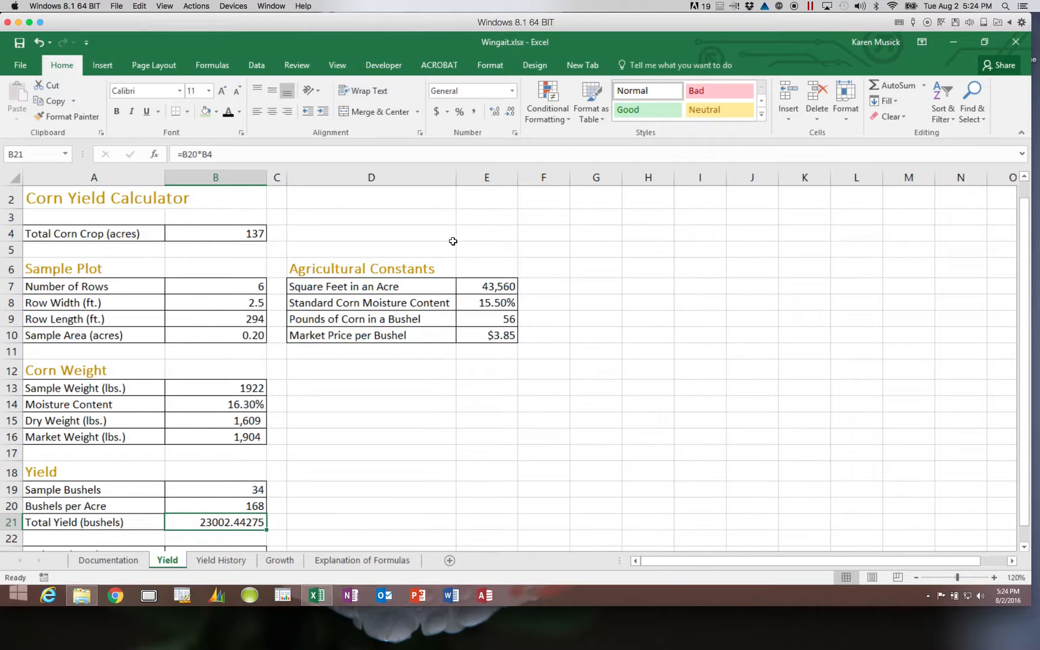
left_click(473, 114)
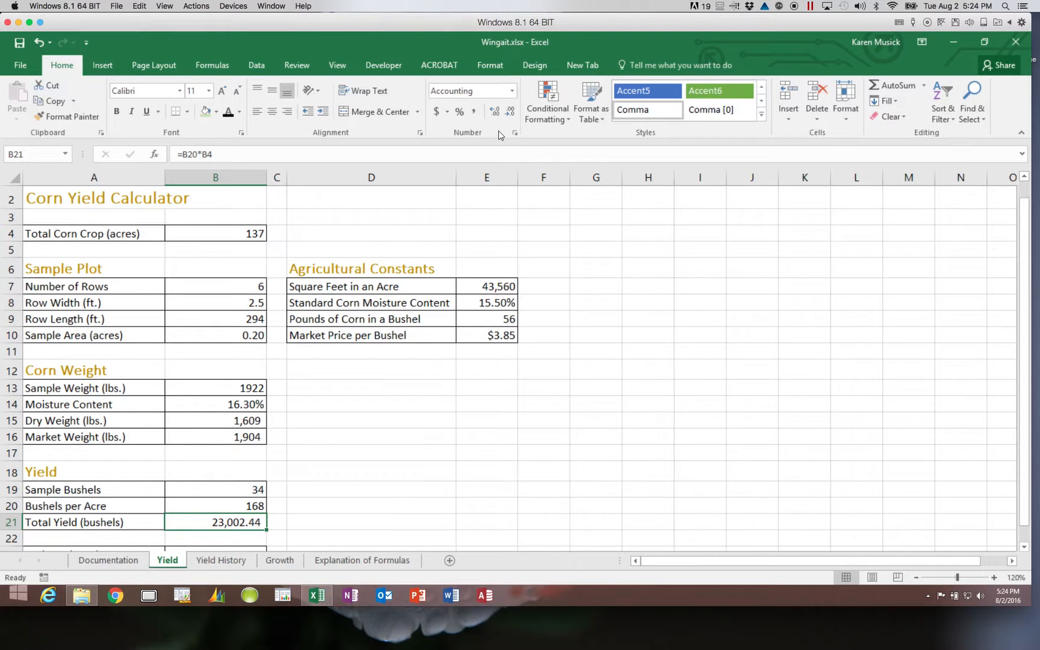
left_click(510, 112)
left_click(511, 115)
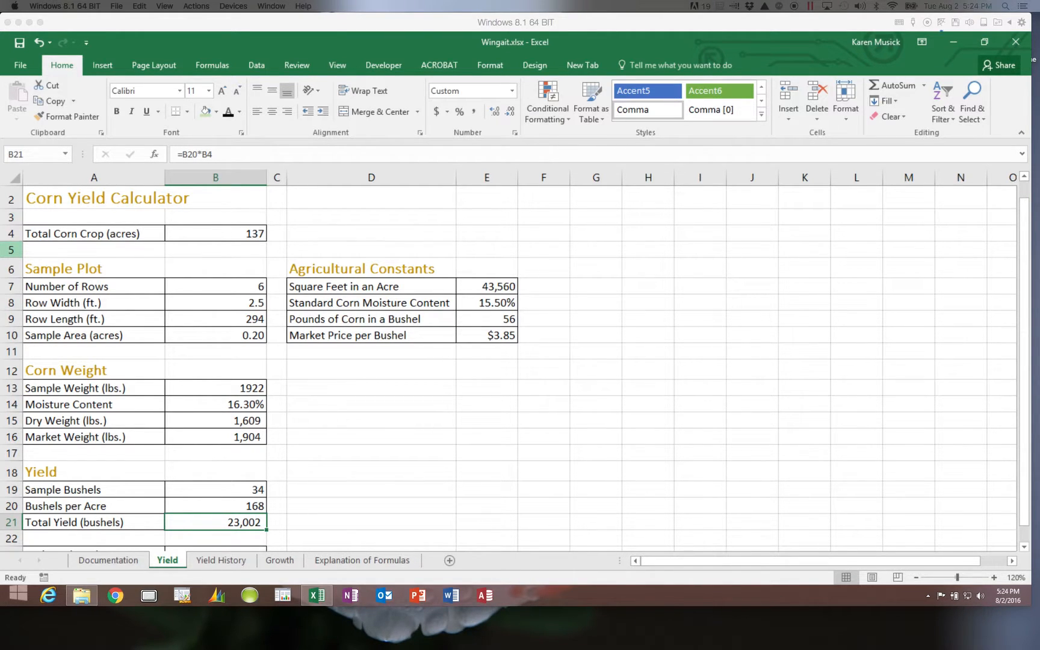
Step: Calculate the Projected Market Revenue in cell B23 with the formula =B21*E10 and give it the dollar accounting format
left_click(345, 493)
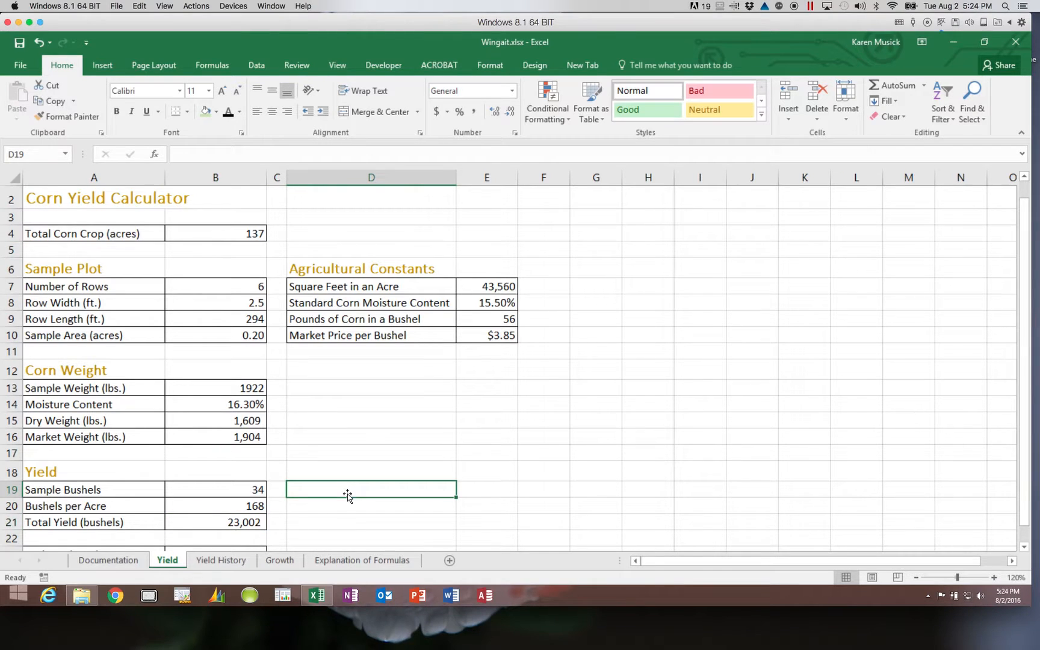
key("Down")
key("Down")
key("Down")
key("Down")
key("Down")
key("Down")
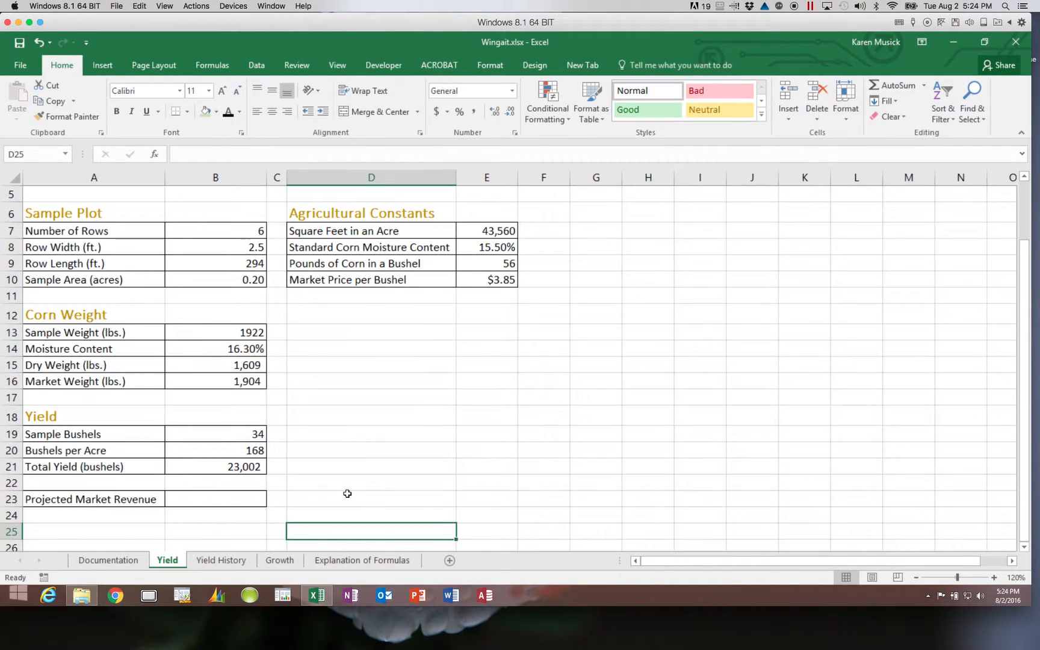
left_click(192, 500)
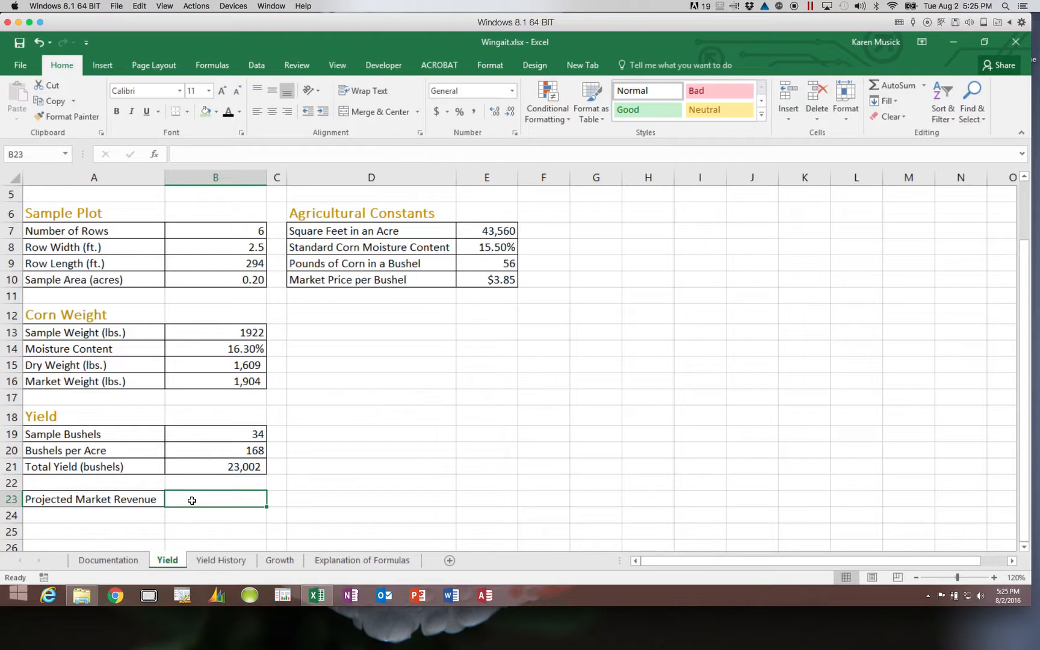
type("=")
left_click(210, 470)
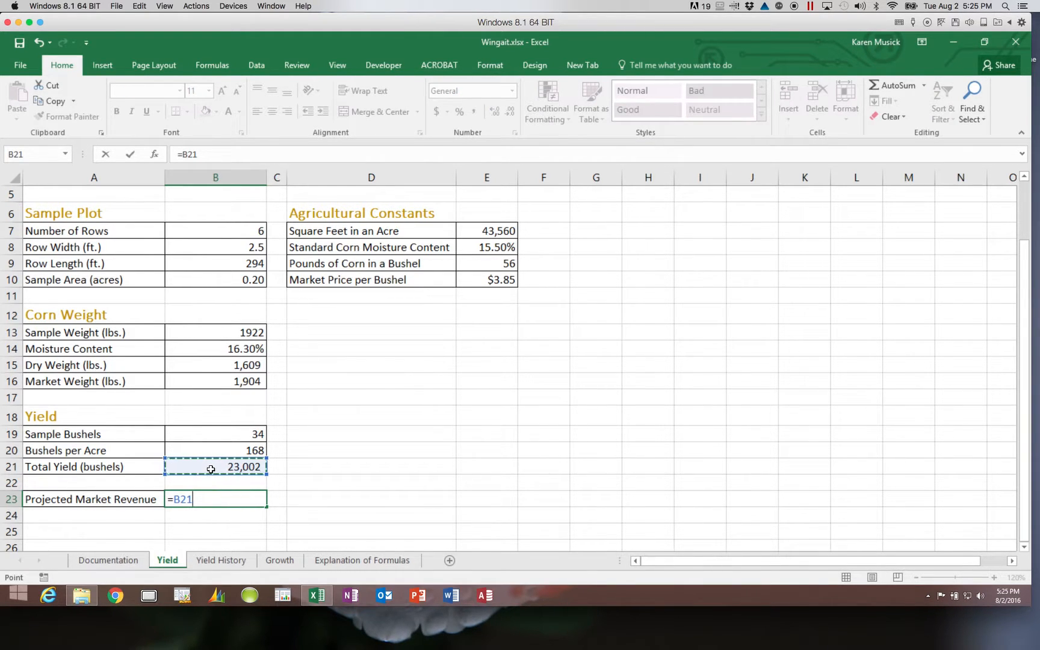
type("*")
left_click(473, 280)
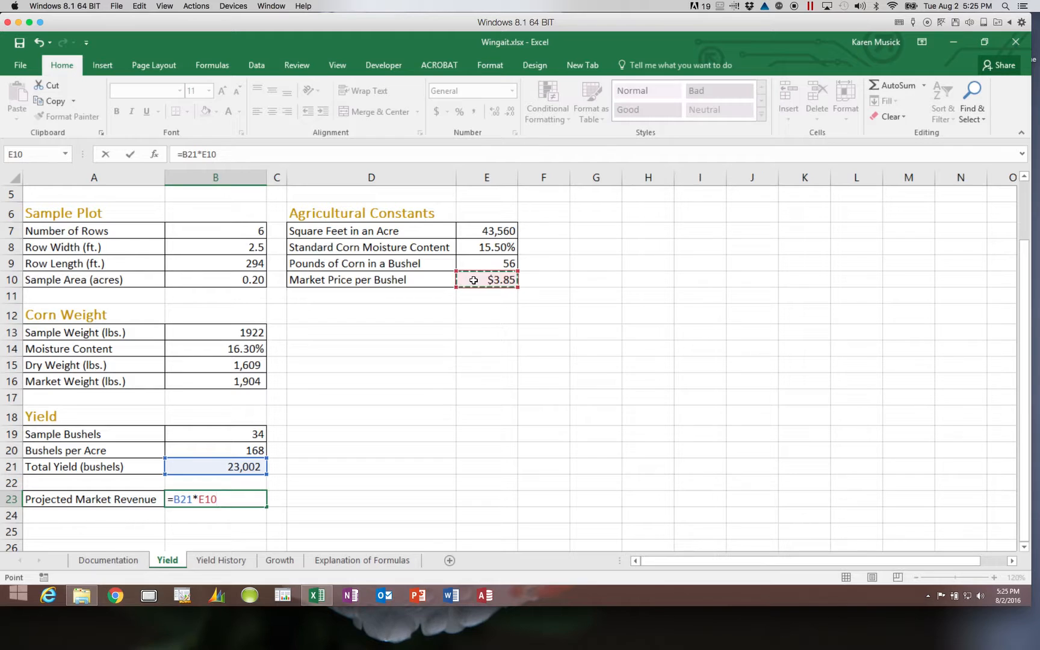
key("Return")
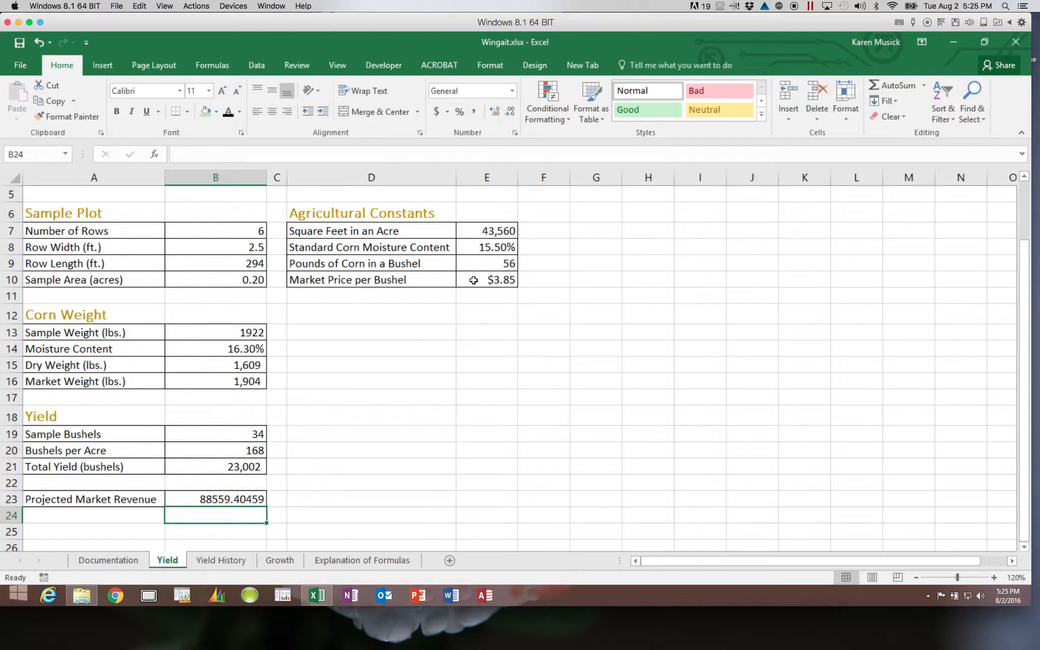
left_click(226, 502)
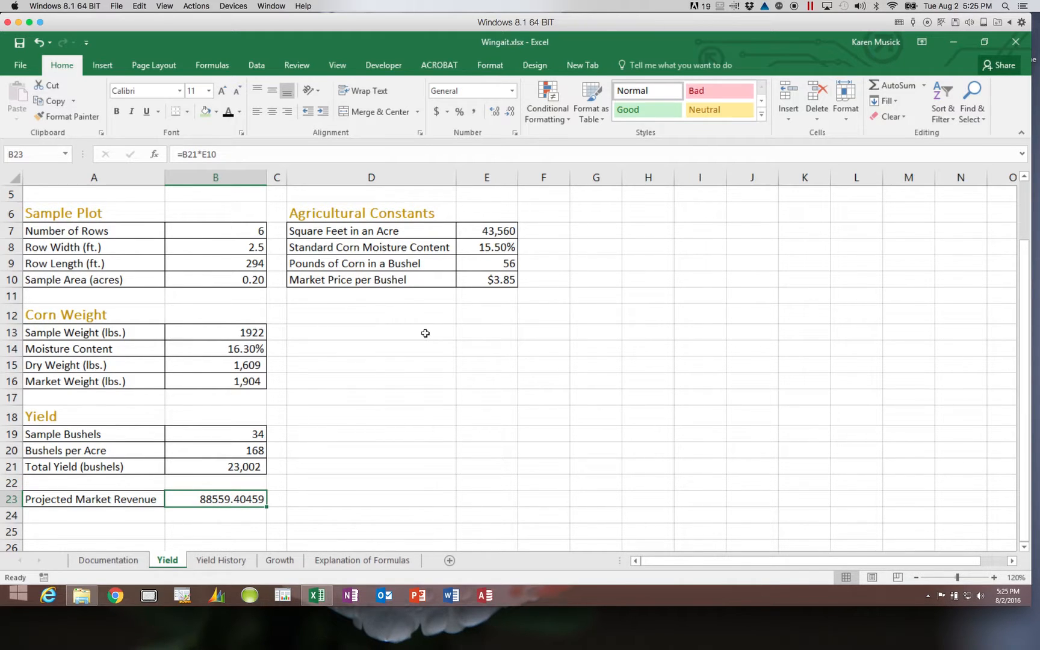
left_click(438, 116)
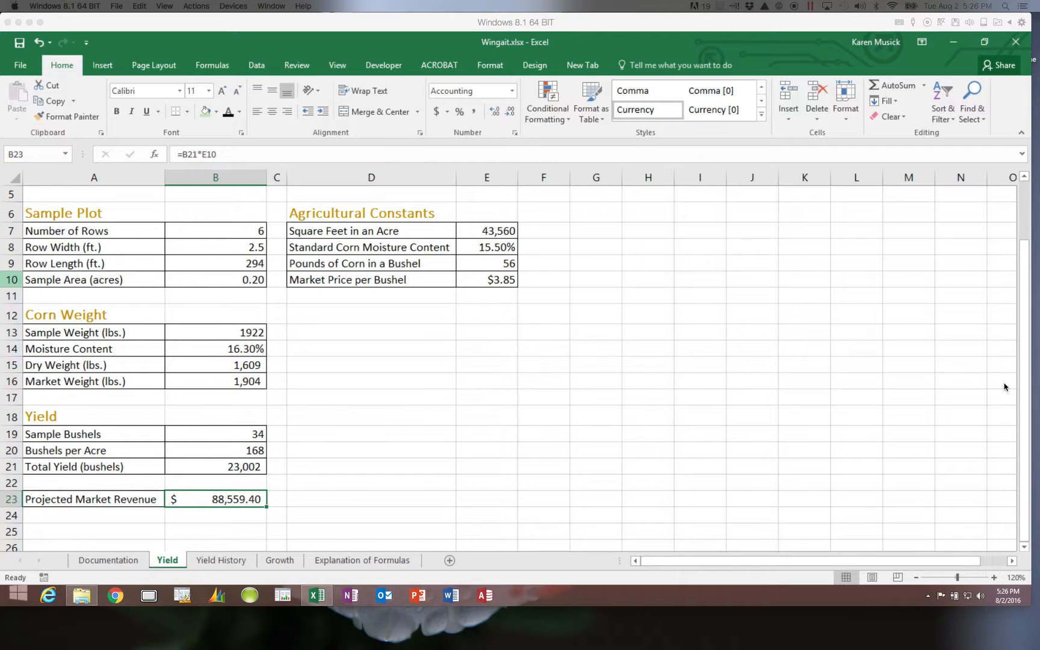
Step: Apply the Input cell style to the entered values in B4, B7:B9, B13:B14 and E7:E10
left_click_drag(1017, 396, 1022, 332)
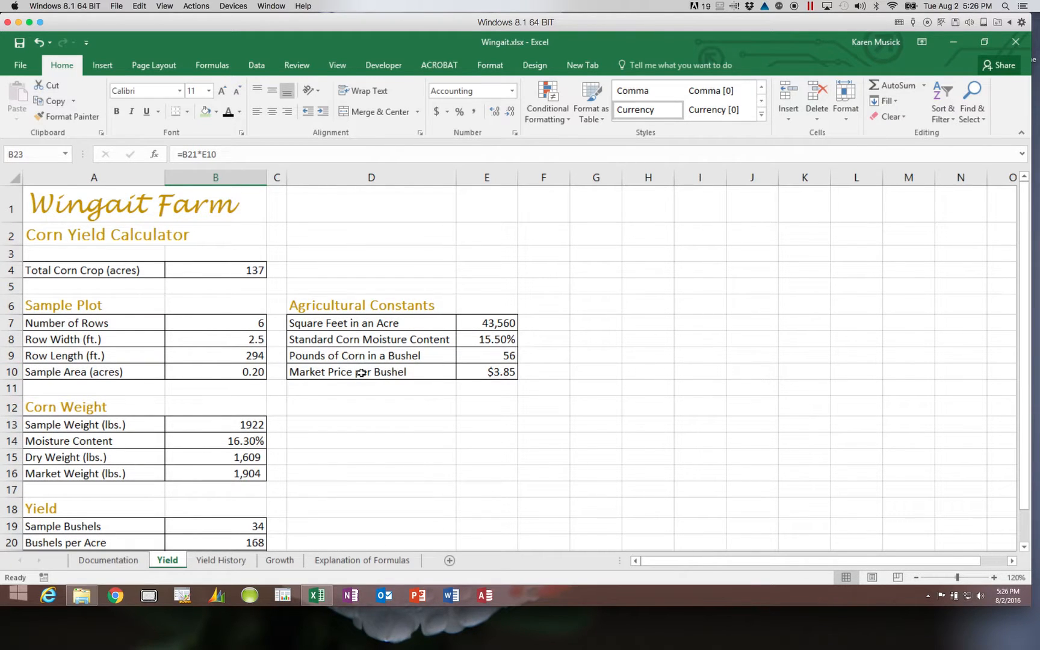
left_click(234, 271)
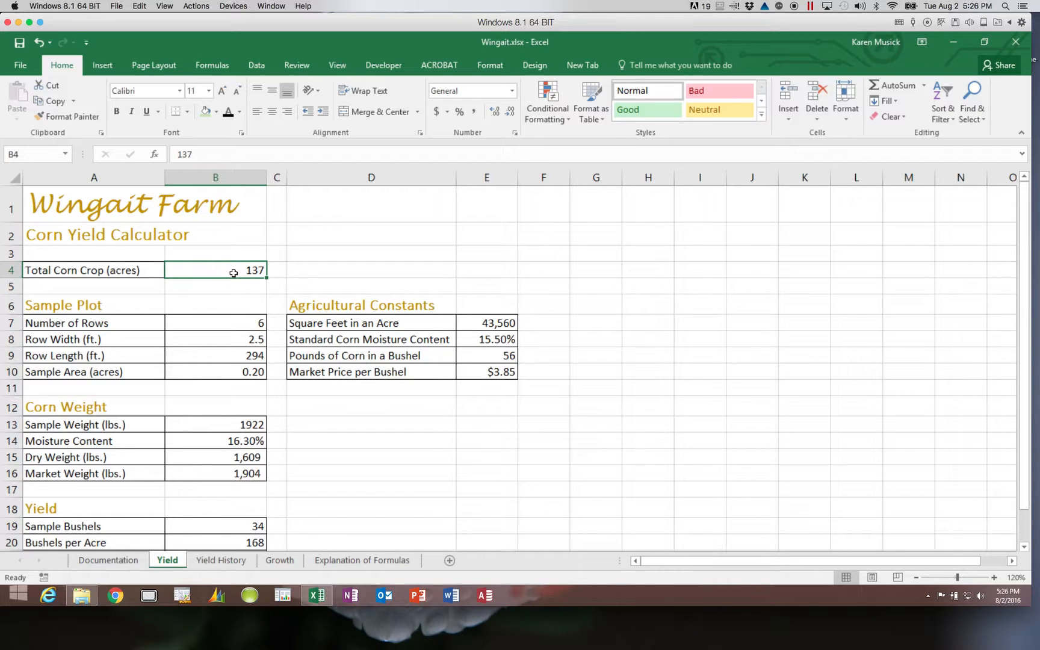
left_click_drag(214, 322, 214, 354)
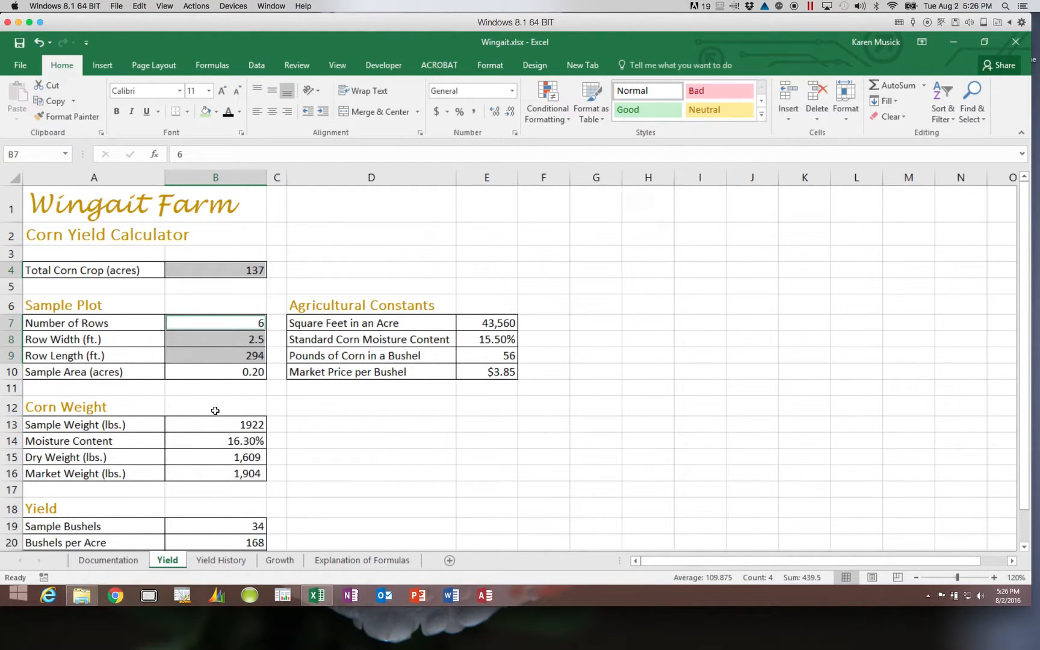
left_click_drag(215, 425, 216, 439)
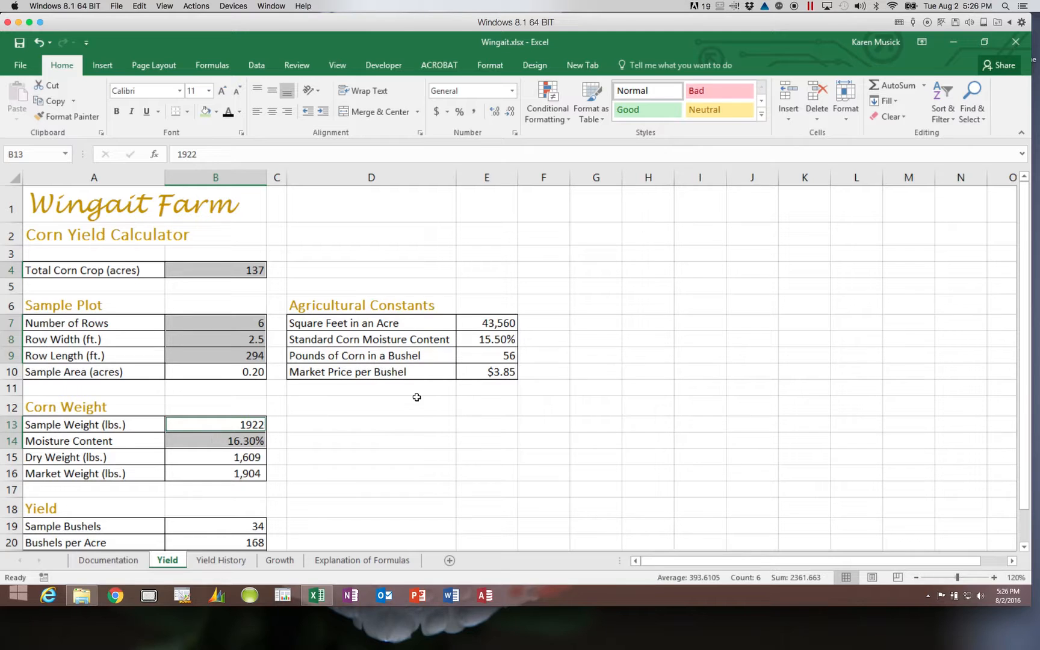
left_click_drag(487, 328, 487, 373)
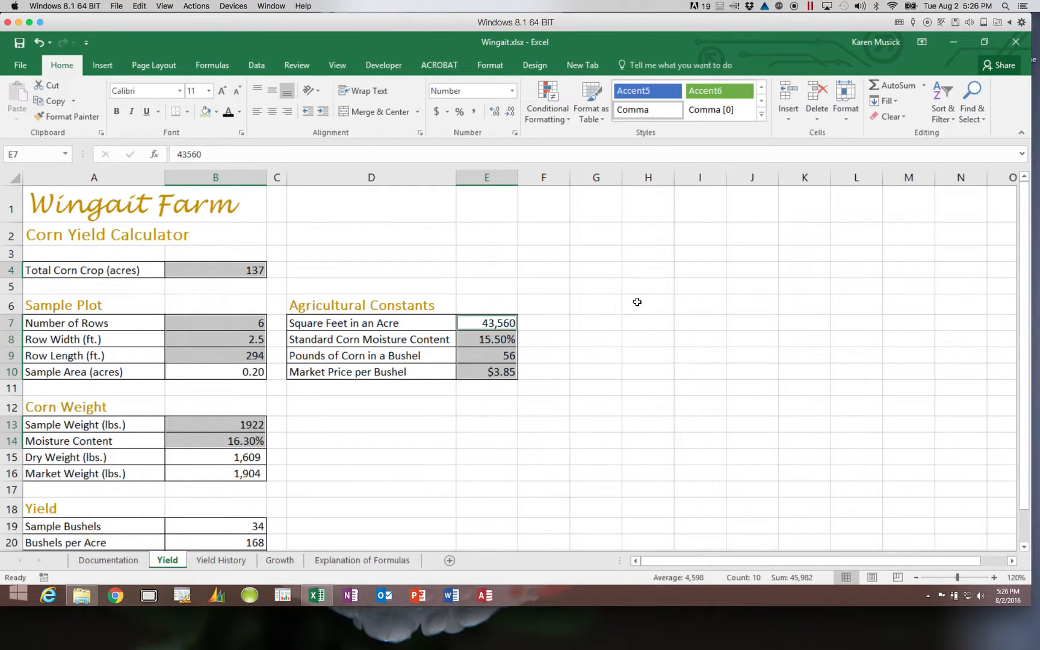
left_click(761, 115)
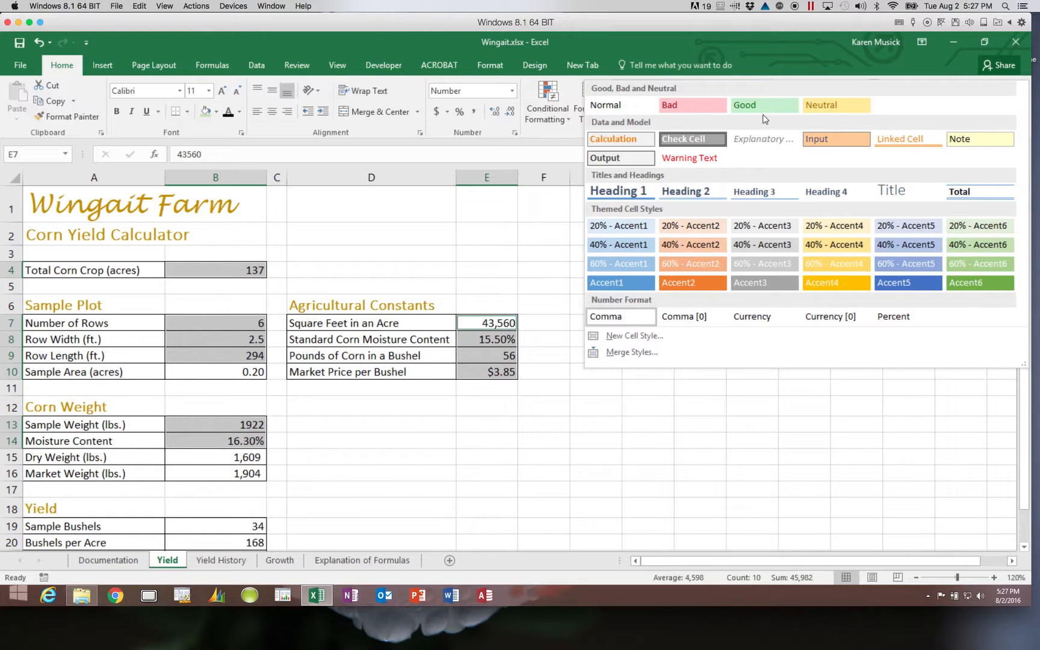
left_click(840, 139)
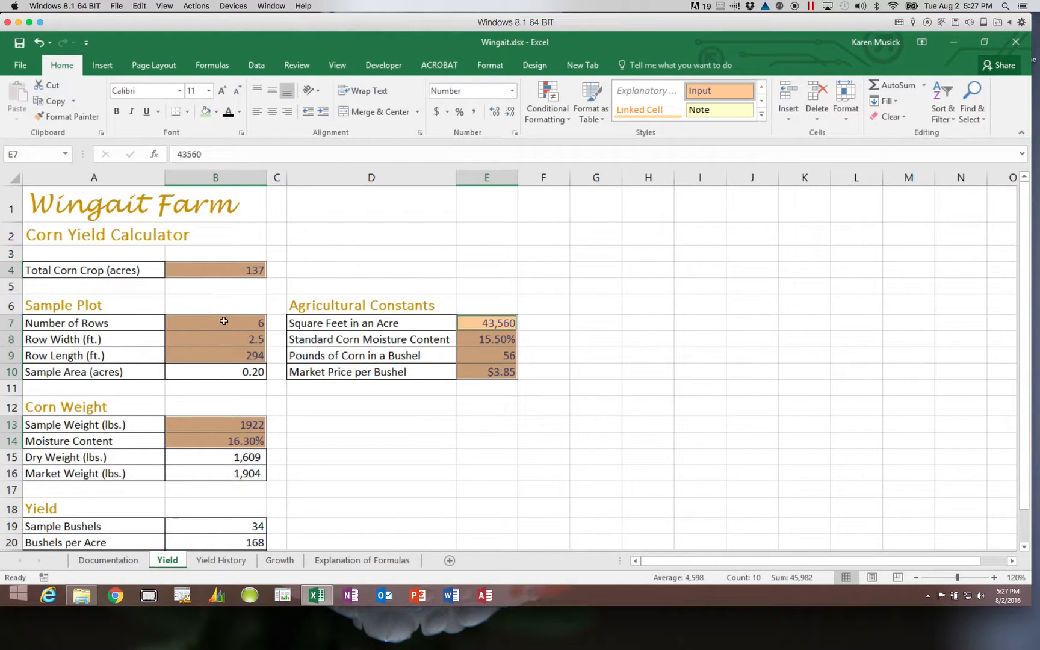
Step: Apply the Calculation cell style to the formula cells B10, B15:B16, B19:B21 and B23
left_click(227, 372)
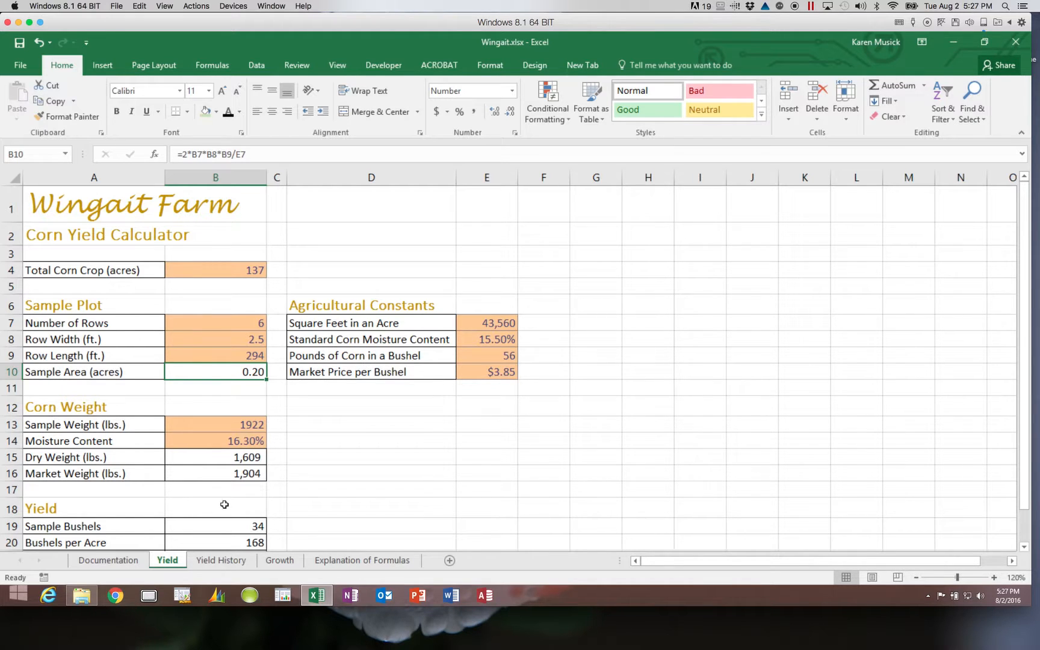
left_click(224, 458, "ctrl")
left_click(226, 472, "ctrl")
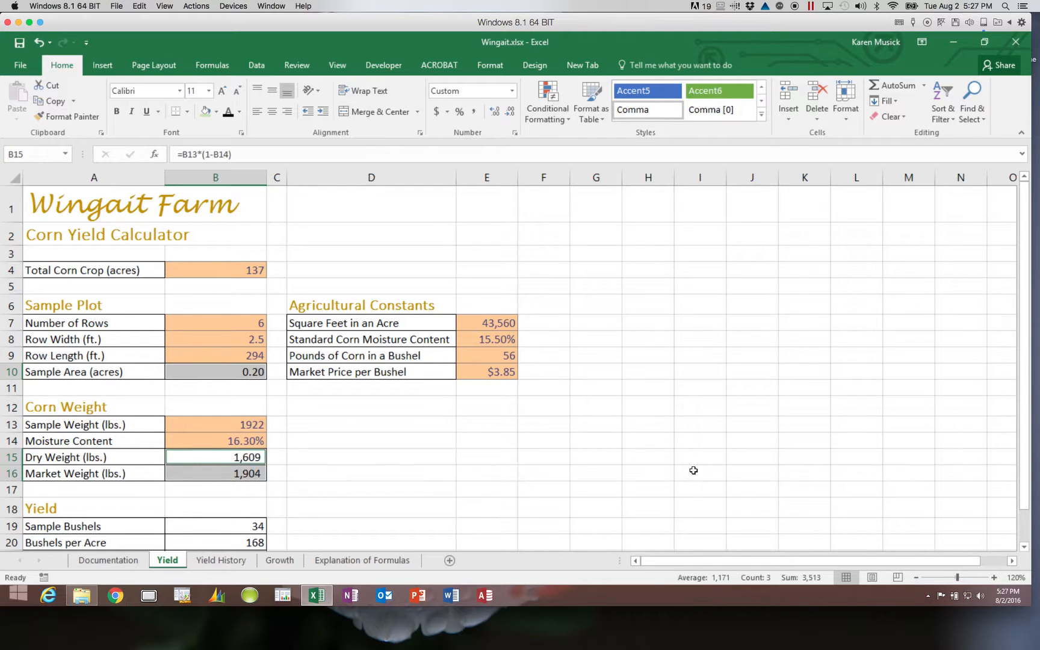
left_click(1022, 547)
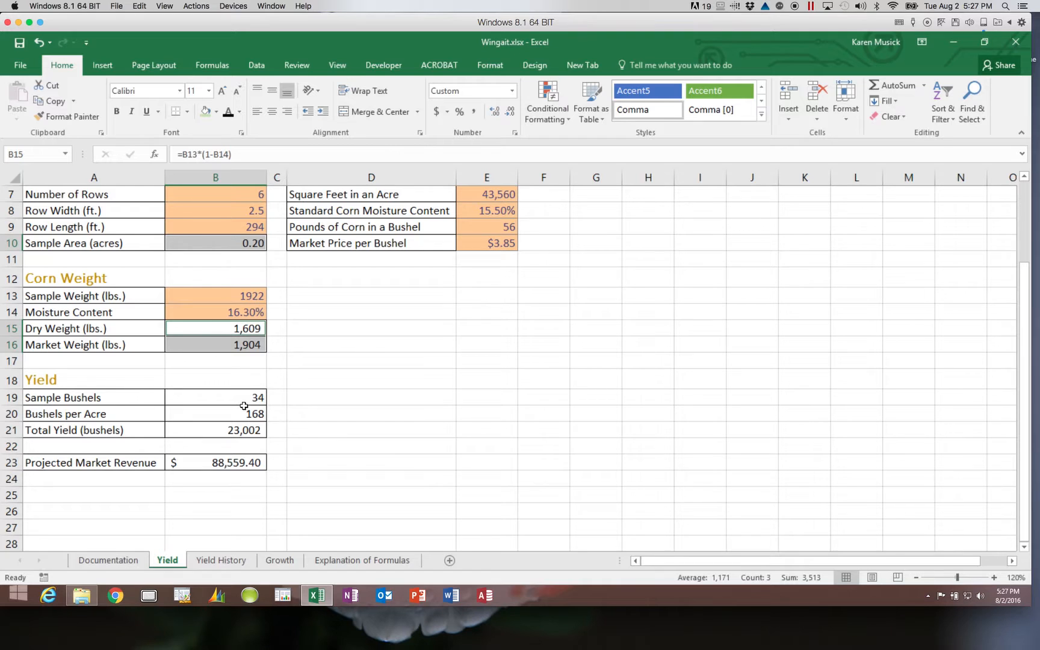
left_click(218, 400, "ctrl")
left_click_drag(217, 400, 214, 431)
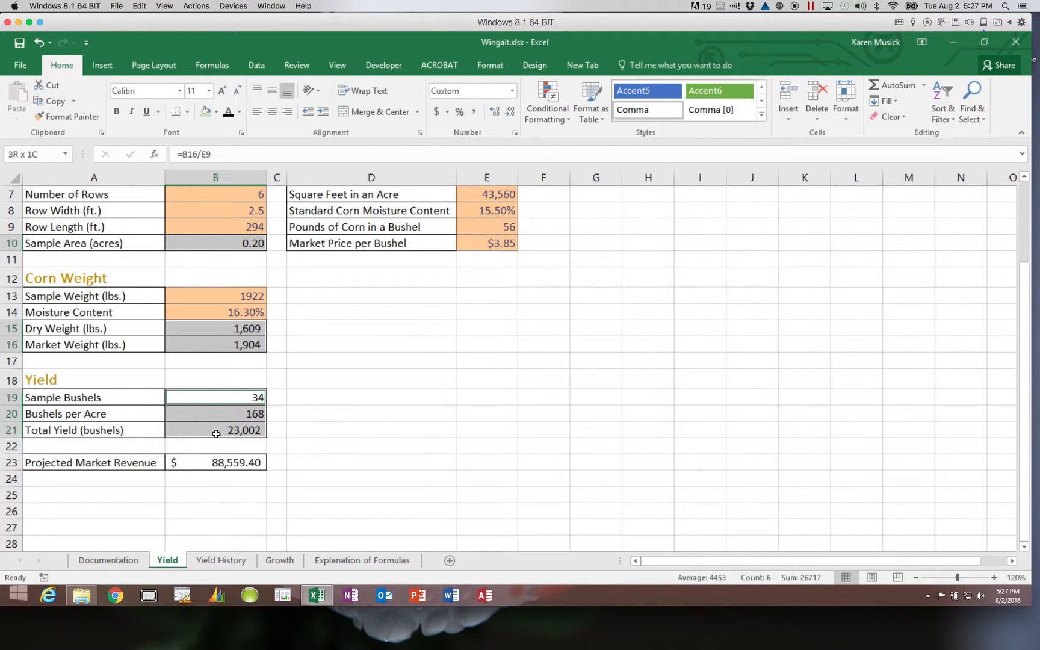
left_click(206, 465, "ctrl")
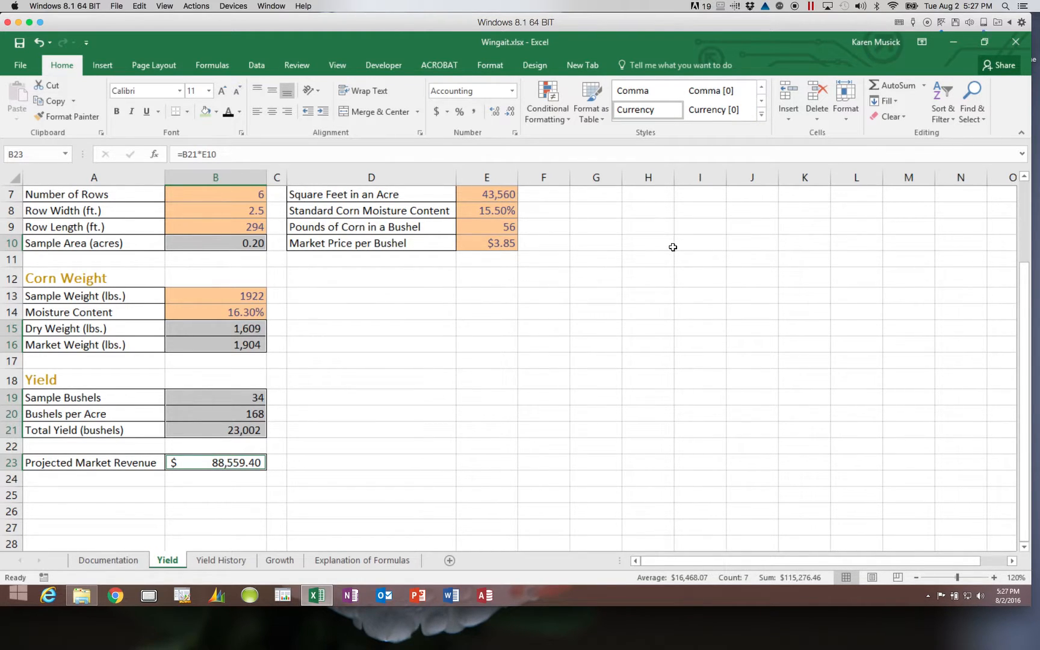
left_click(762, 116)
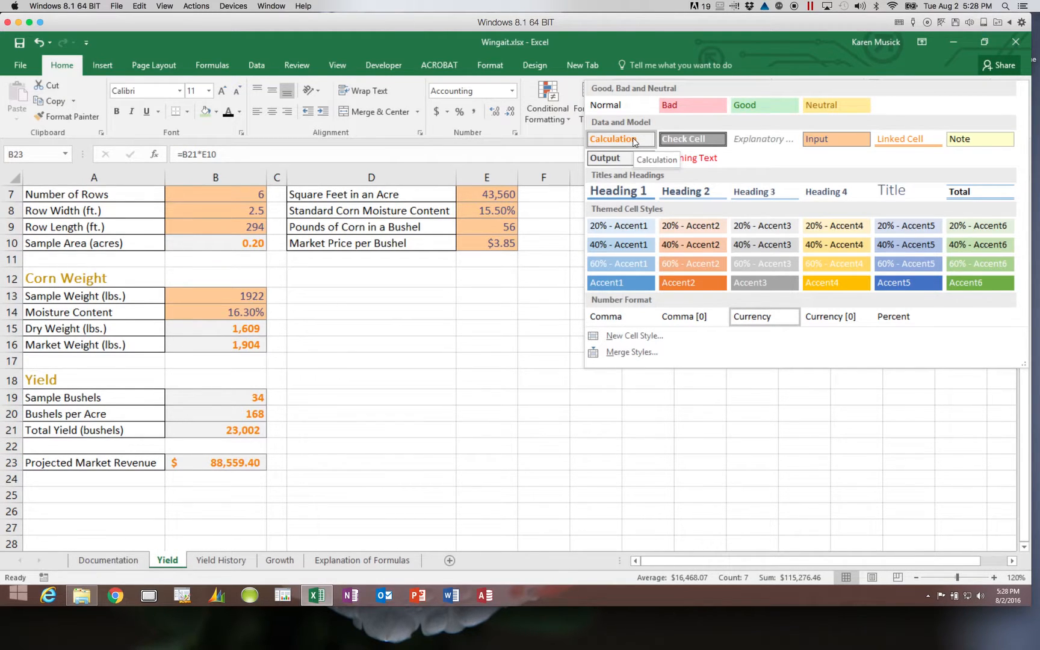
left_click(632, 137)
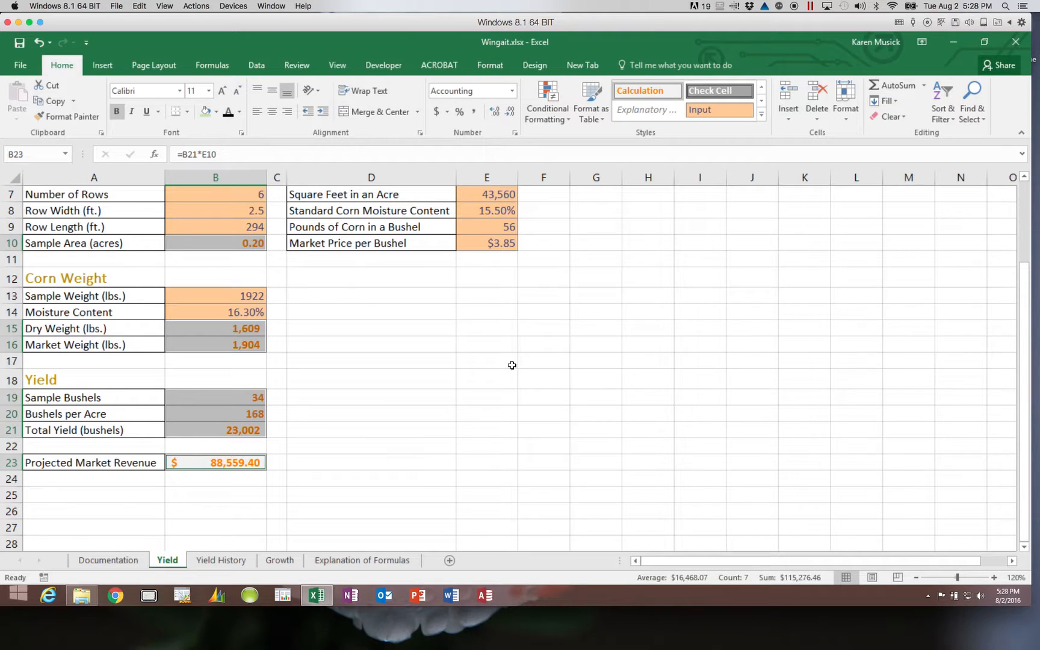
left_click(429, 301)
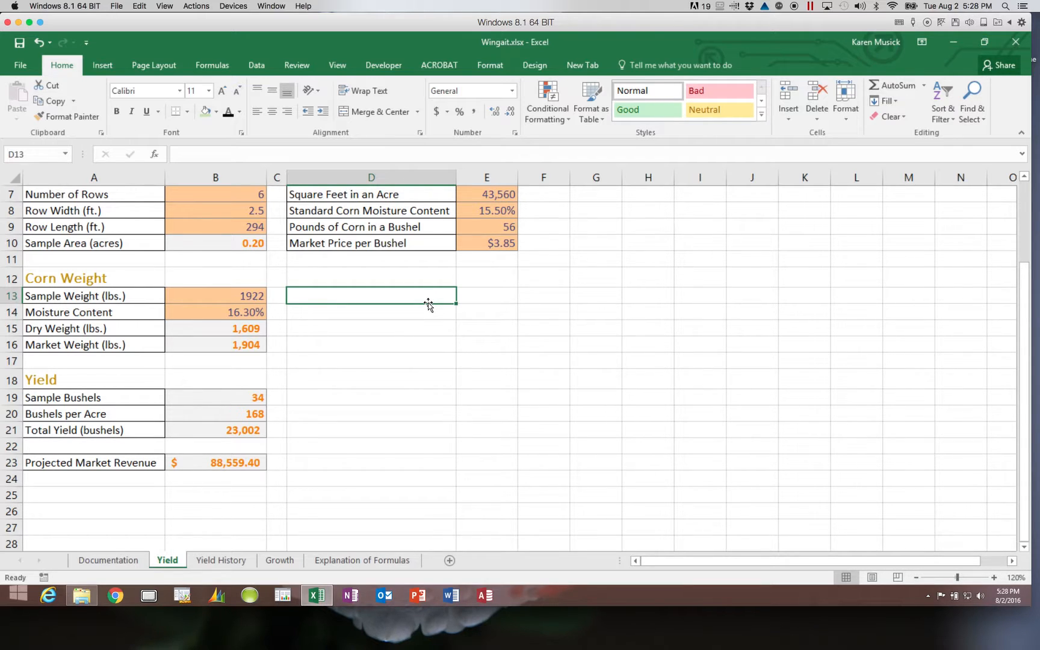
left_click_drag(1019, 317, 1026, 270)
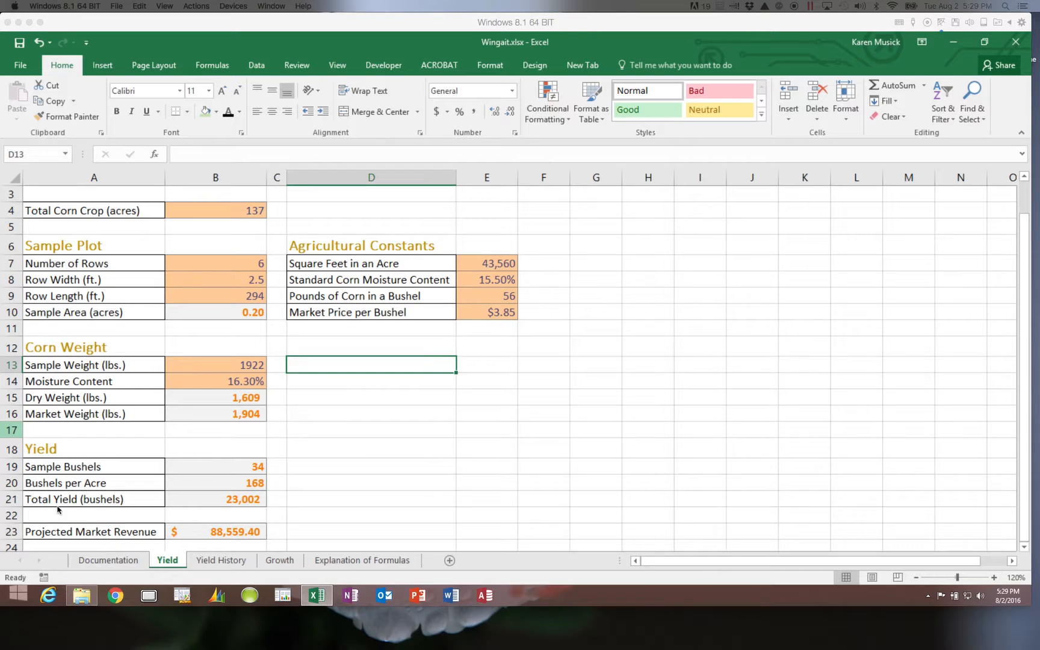
left_click(217, 396)
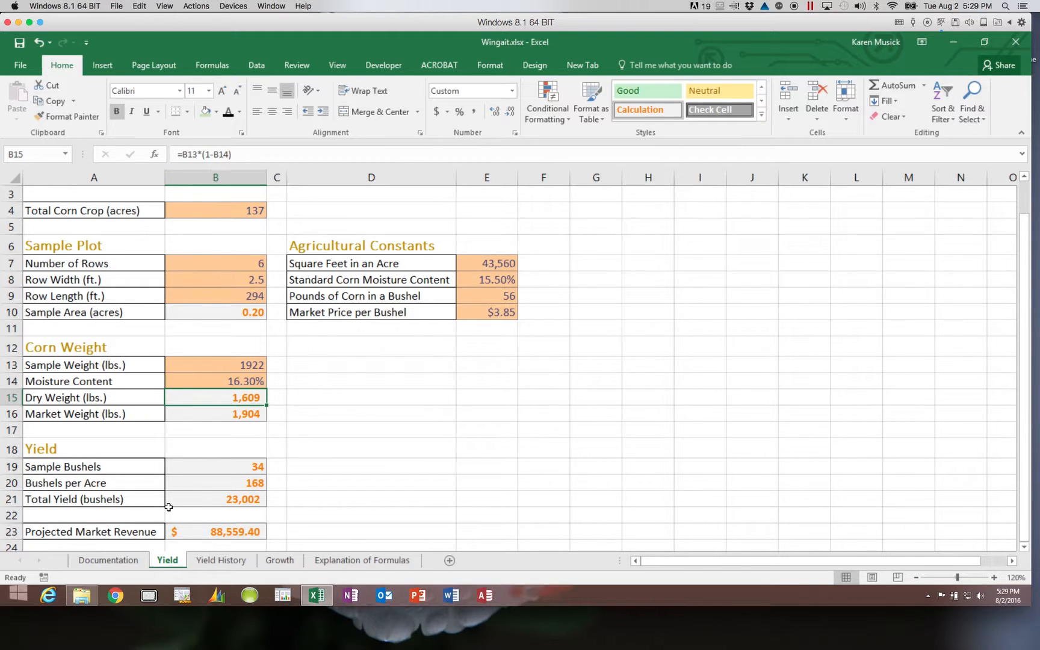
Step: Save the workbook and, on the Yield History sheet, calculate the Years count in B5 with the formula =COUNT(E:E)
left_click(222, 560)
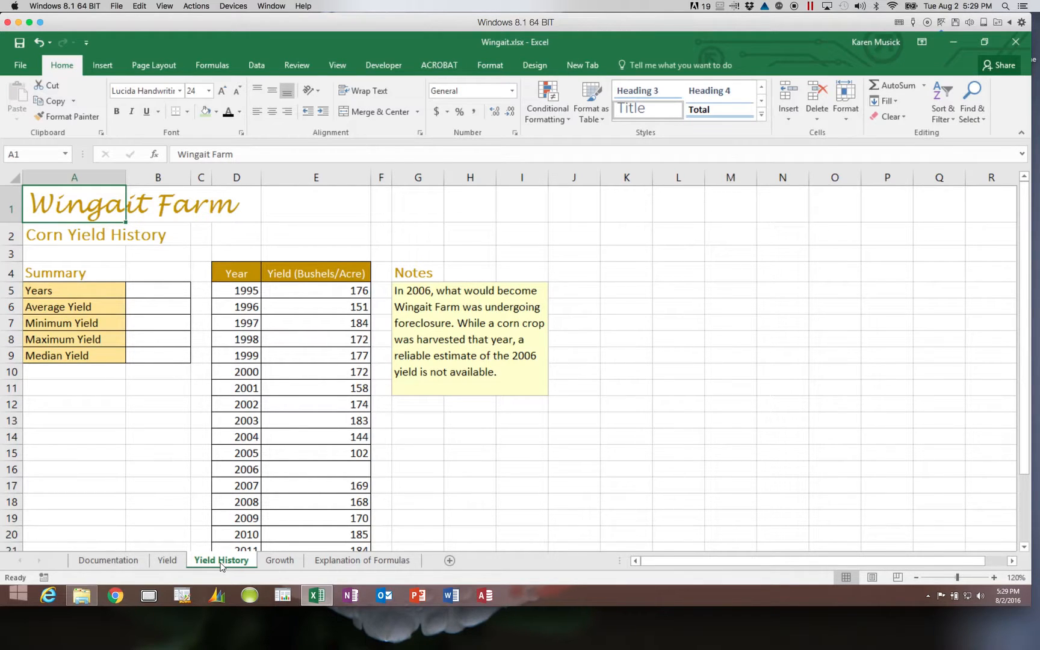
left_click(25, 45)
left_click(146, 290)
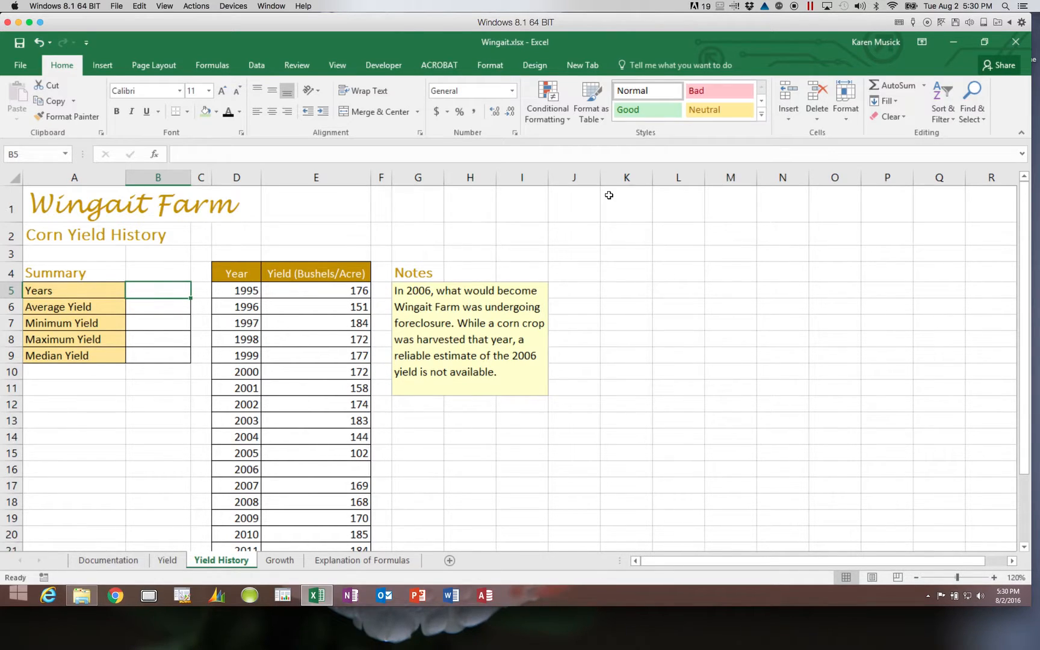
left_click(924, 87)
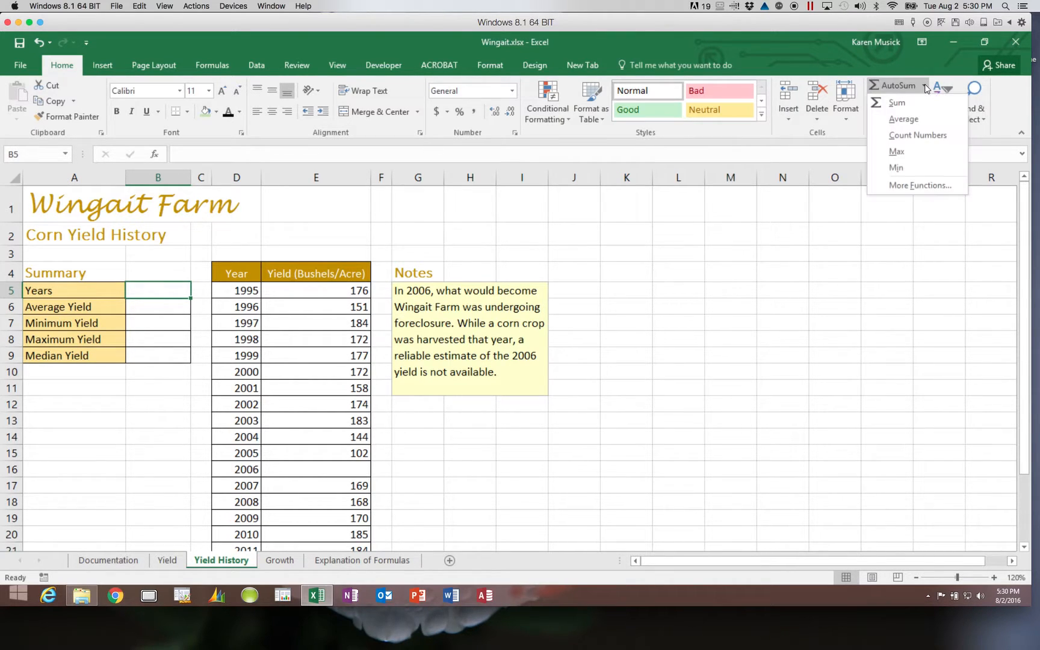
left_click(908, 135)
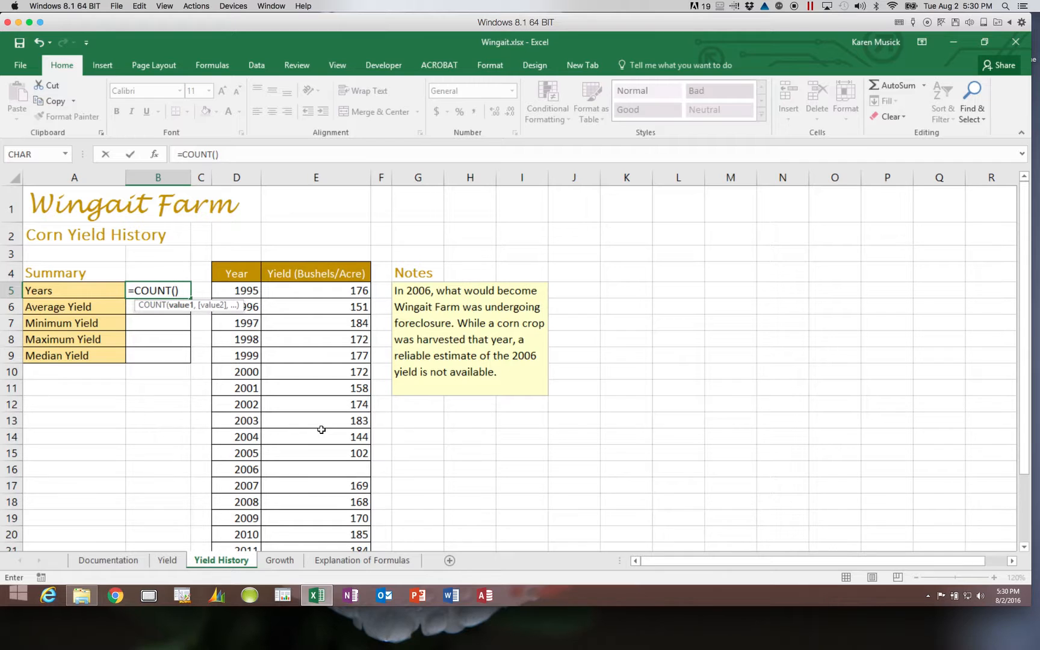
left_click(299, 176)
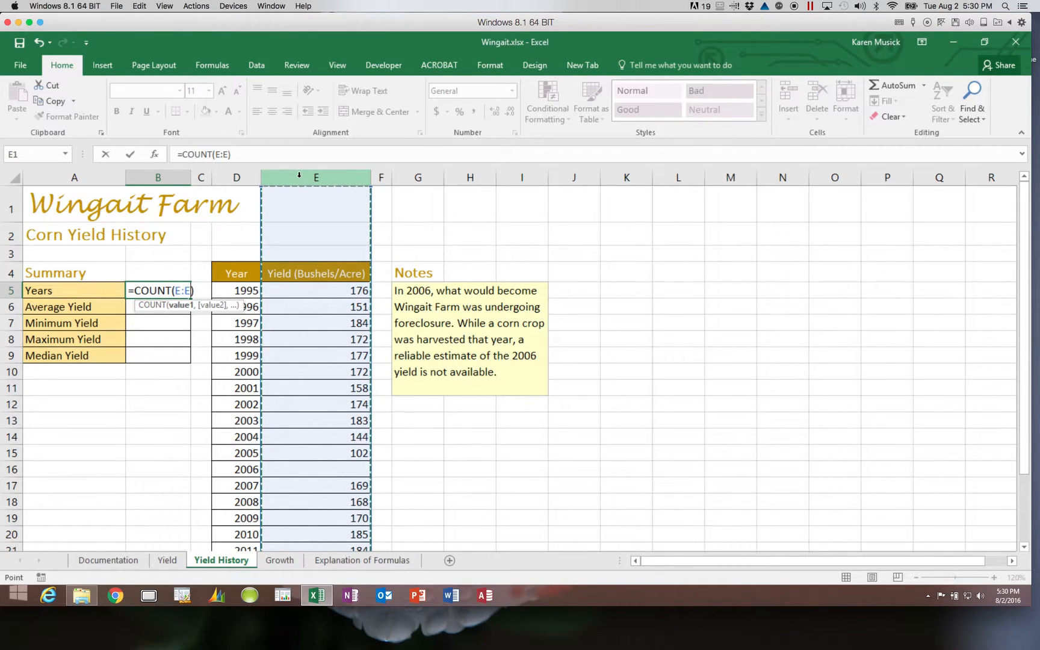
key("Return")
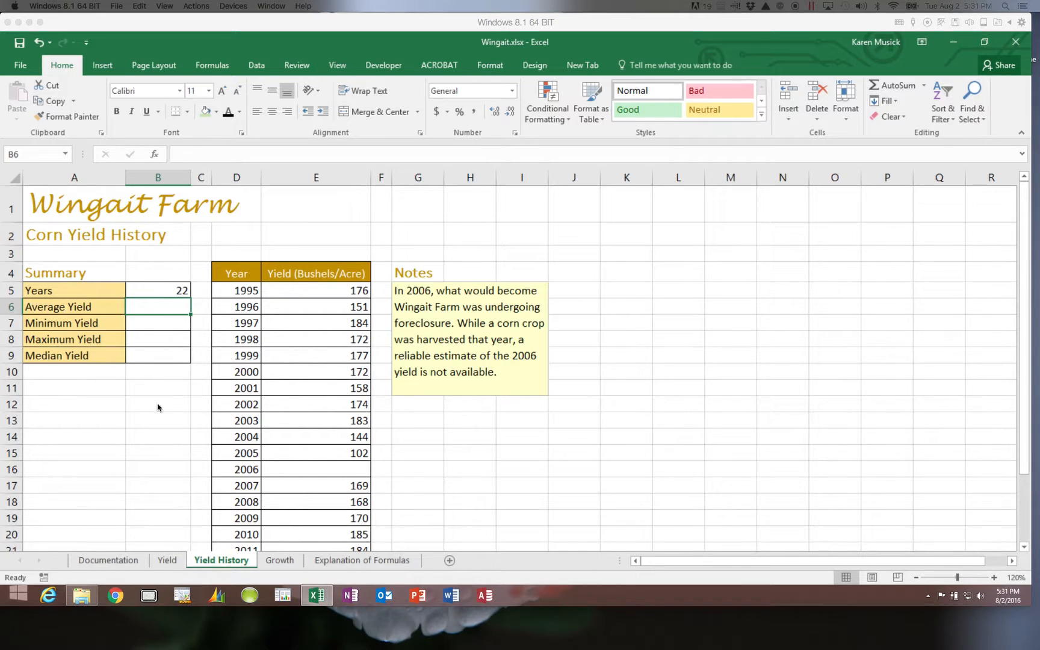
Step: Calculate the Average Yield in B6, rounded to a whole number, with the formula =ROUND(AVERAGE(E:E),0)
left_click(148, 305)
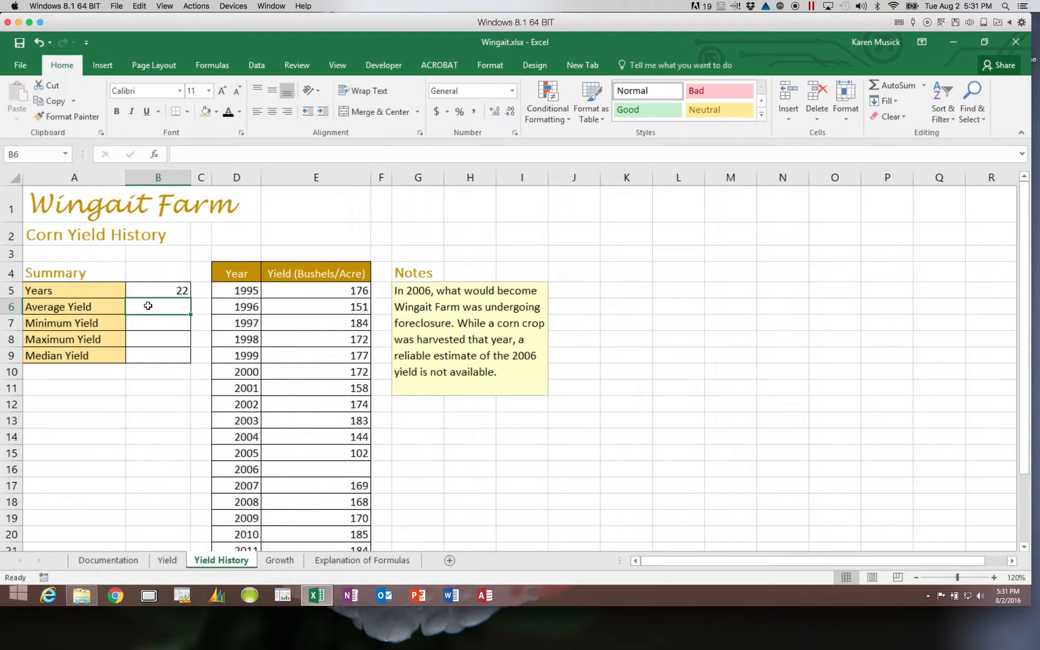
type("=")
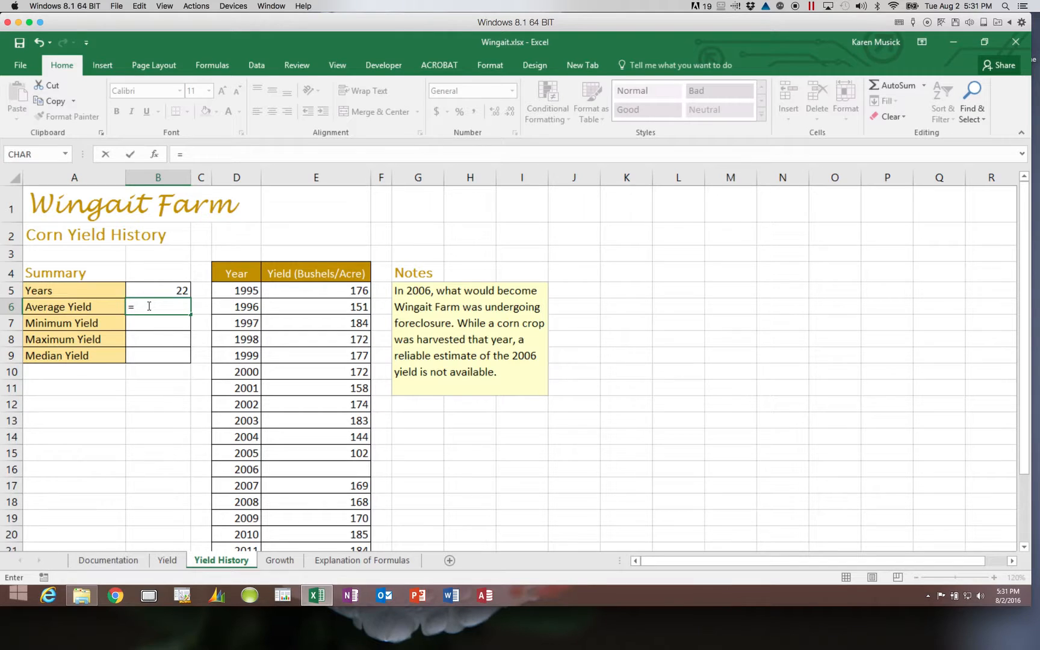
type("round(")
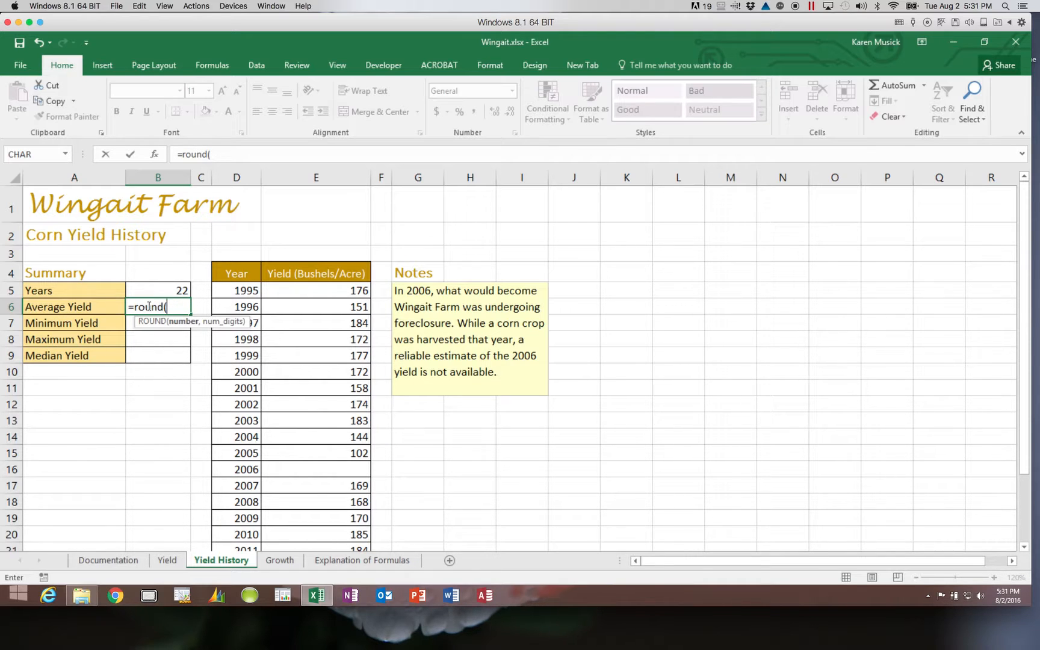
type("average")
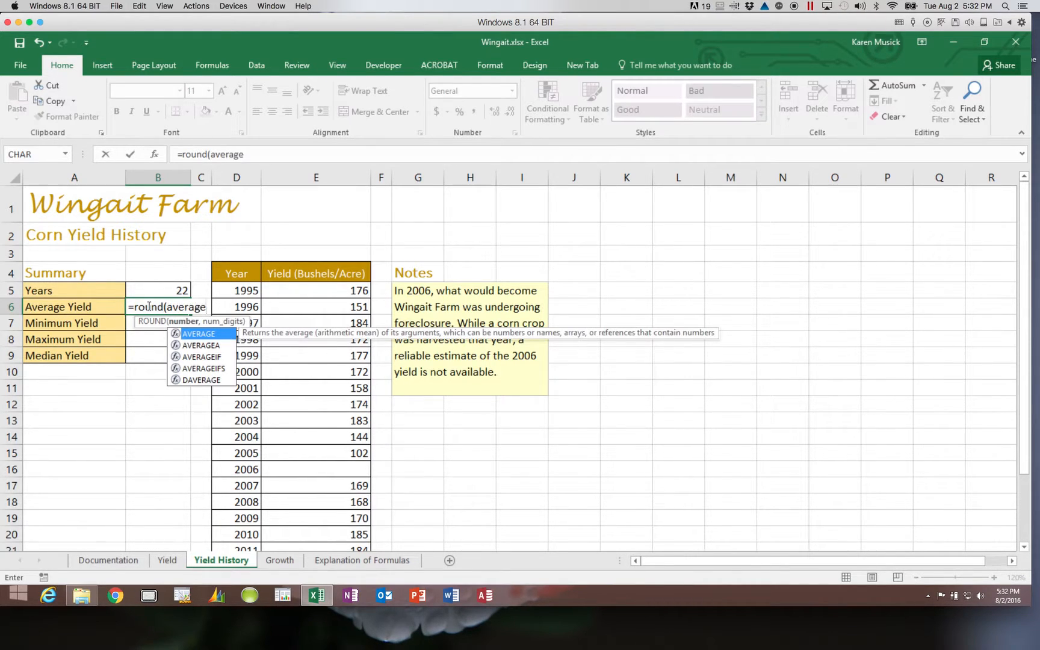
type("(")
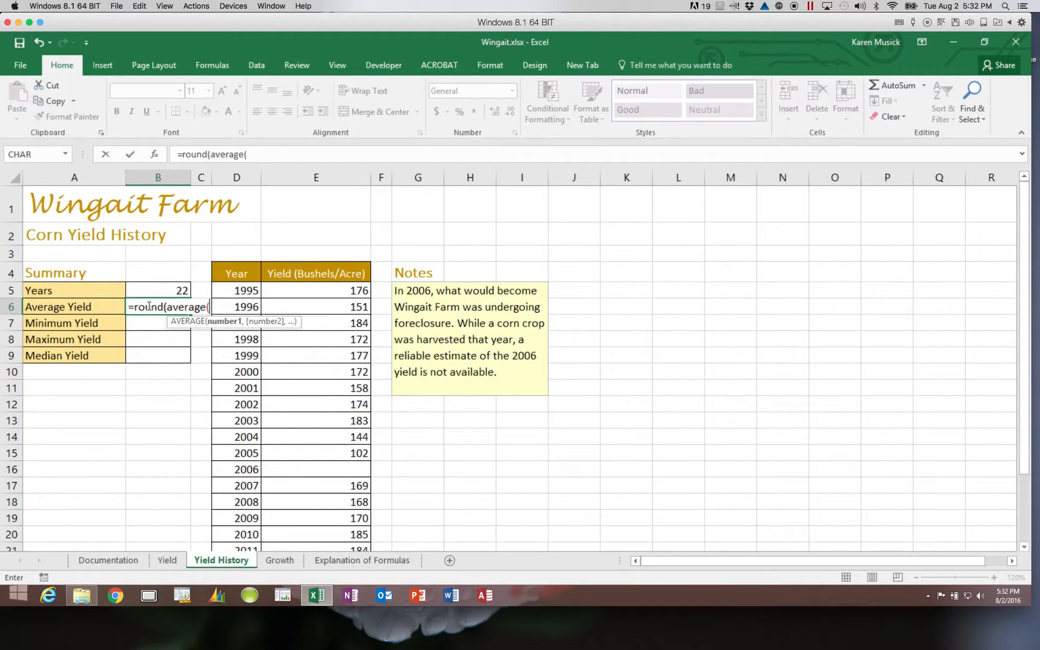
left_click(315, 174)
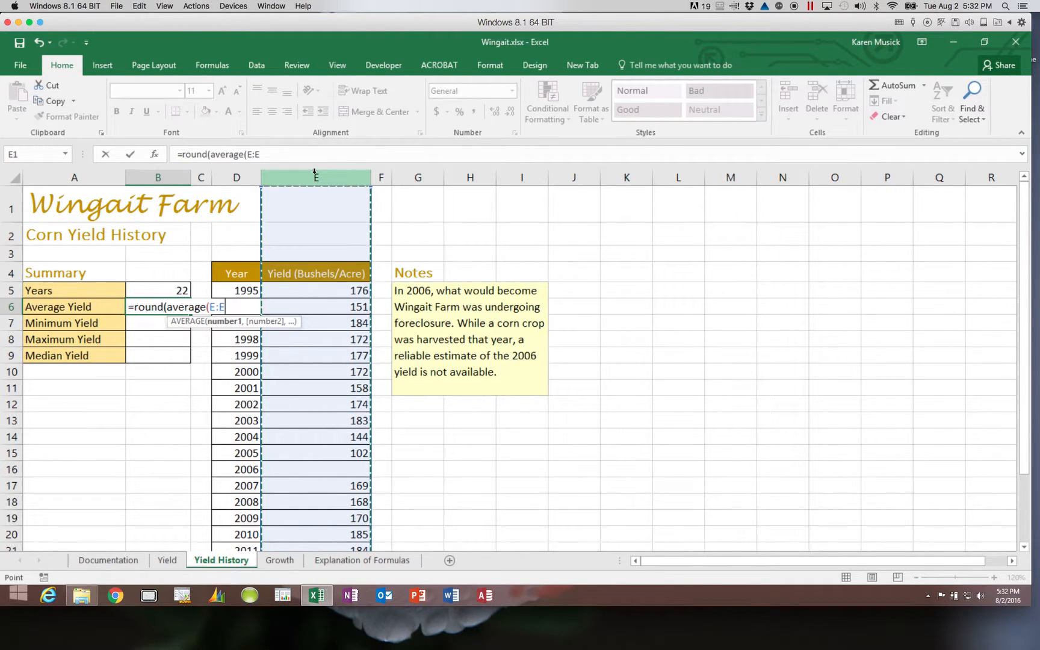
type(")")
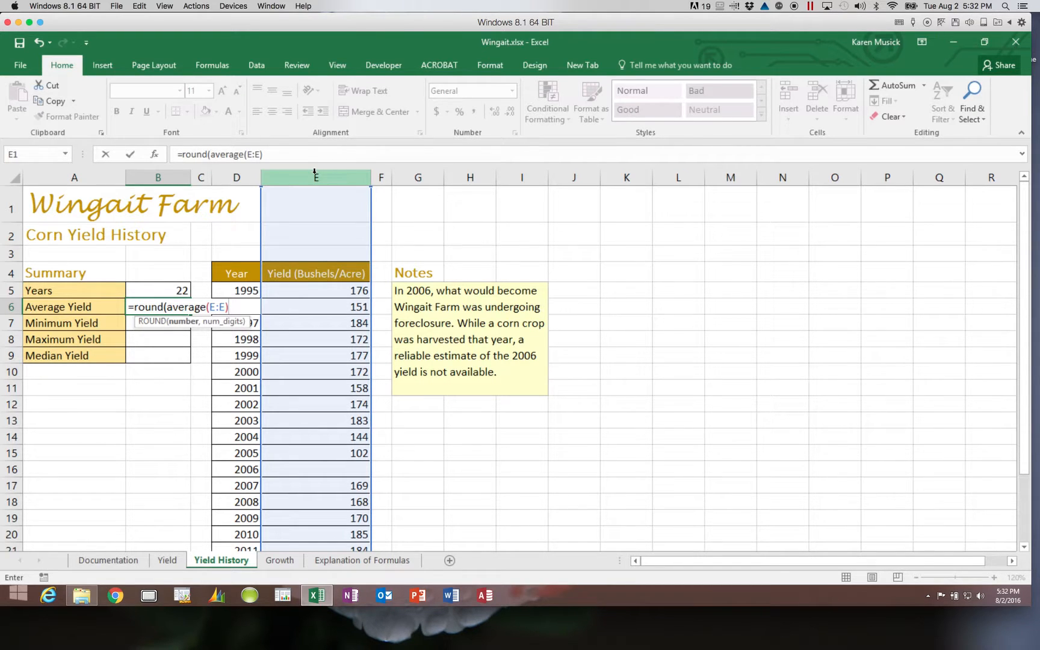
key("BackSpace")
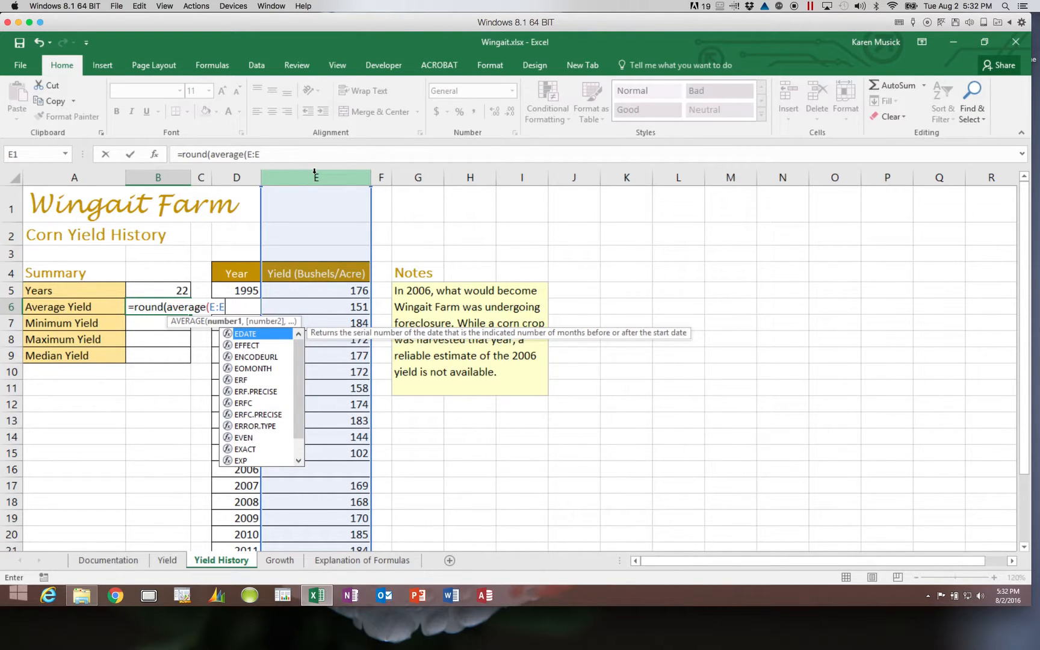
type("_")
key("BackSpace")
type(")")
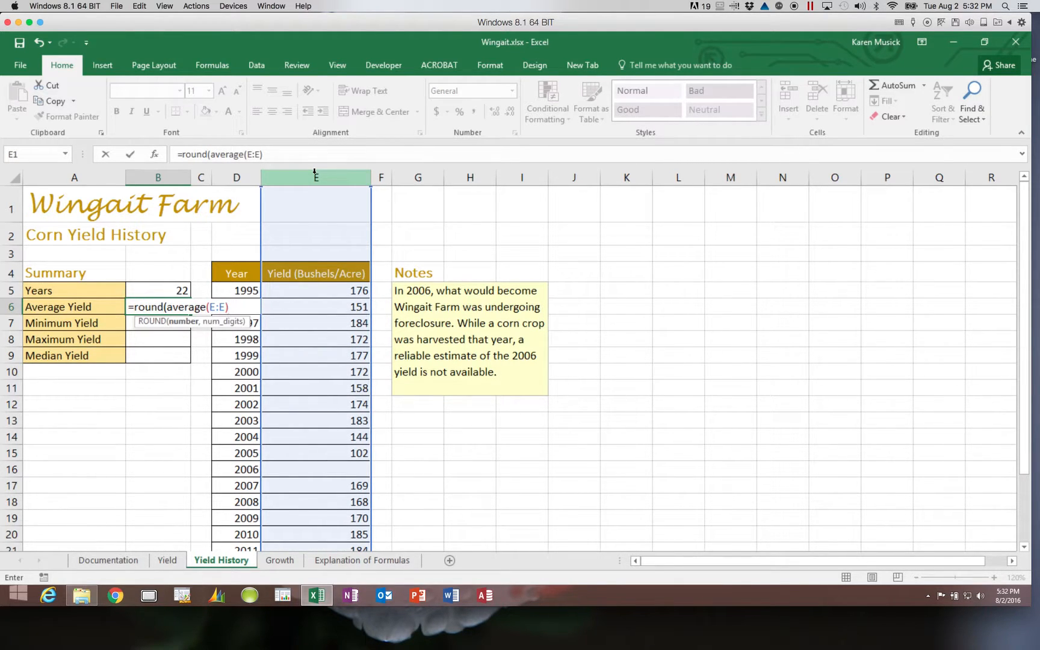
type(",")
type("0)")
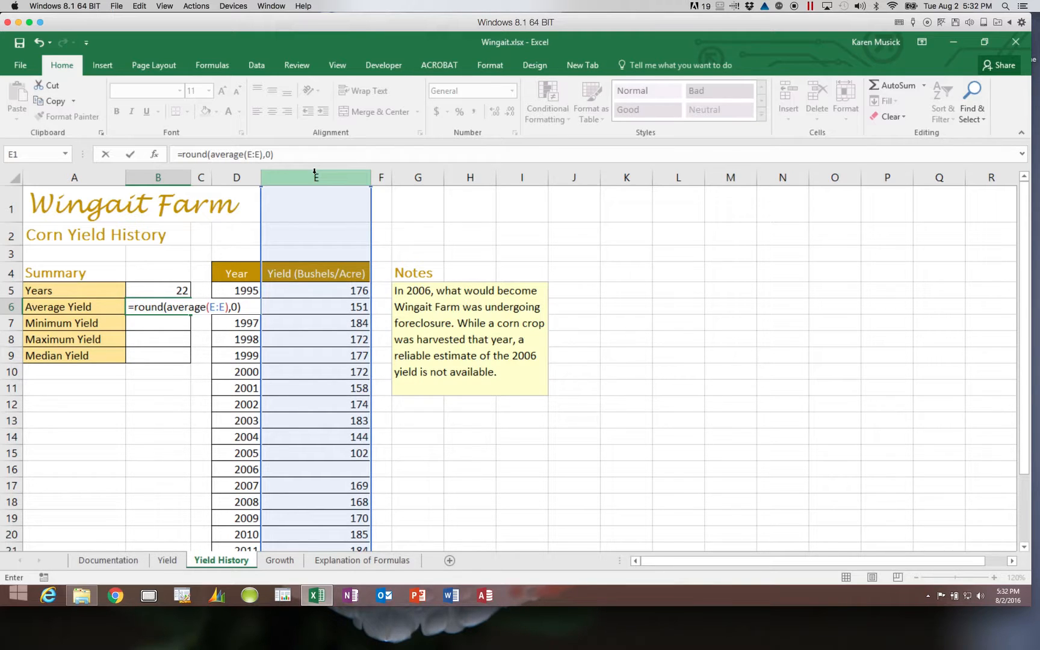
key("Return")
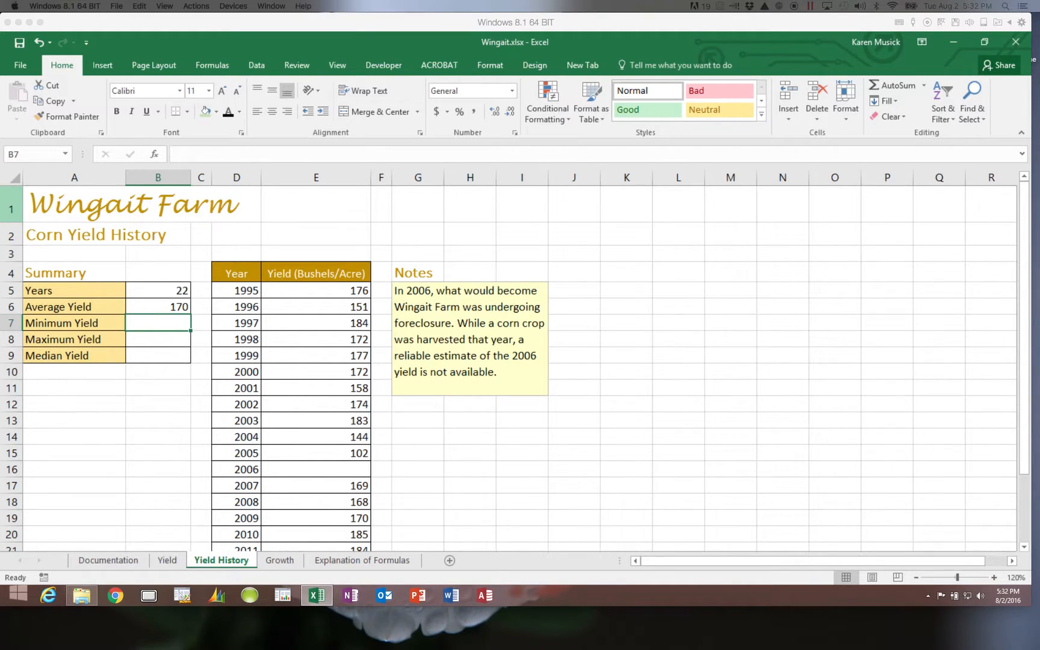
Step: Examine how the AVERAGE function is nested inside ROUND in the Average Yield formula in B6
left_click(137, 304)
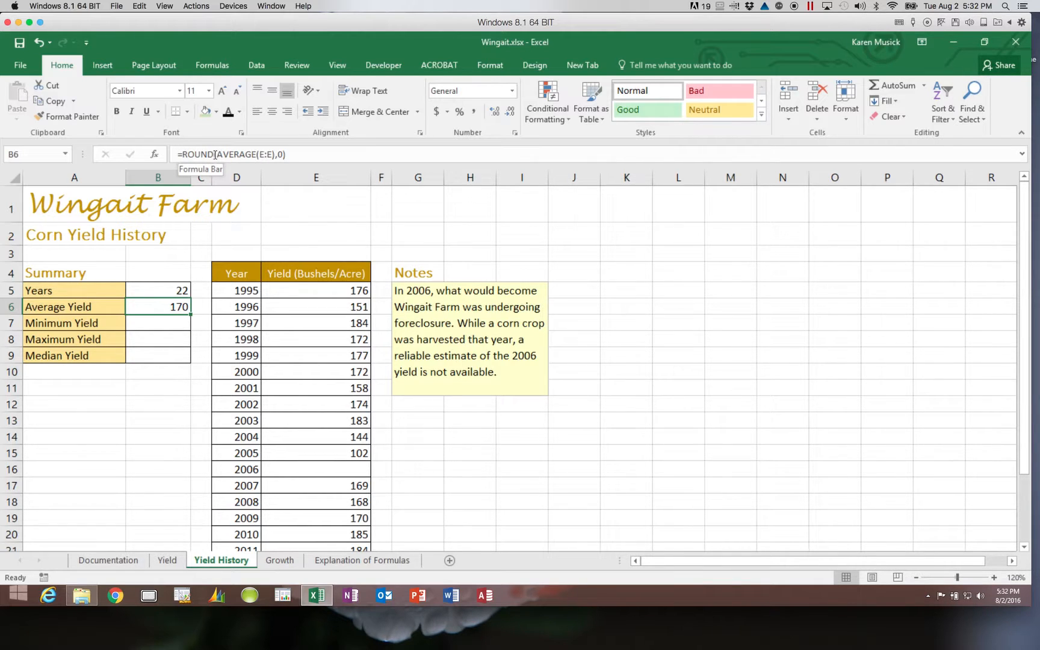
left_click(215, 154)
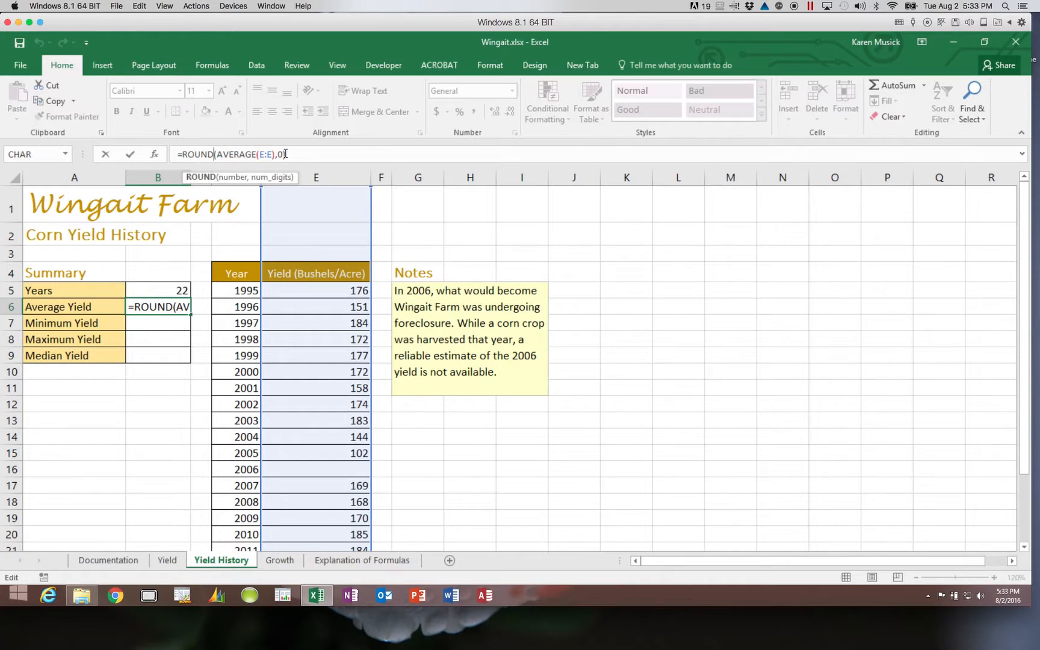
type(")")
left_click(215, 154)
key("Return")
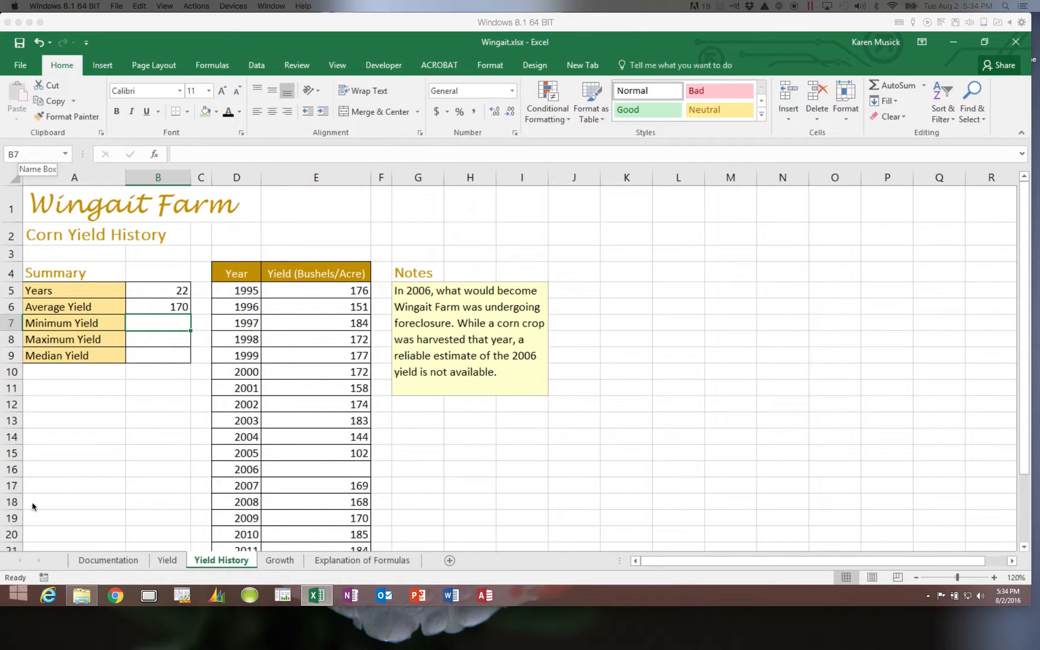
Step: Calculate the Minimum Yield in B7 by inserting the statistical function MIN over column E, giving the formula =MIN(E:E)
left_click(170, 322)
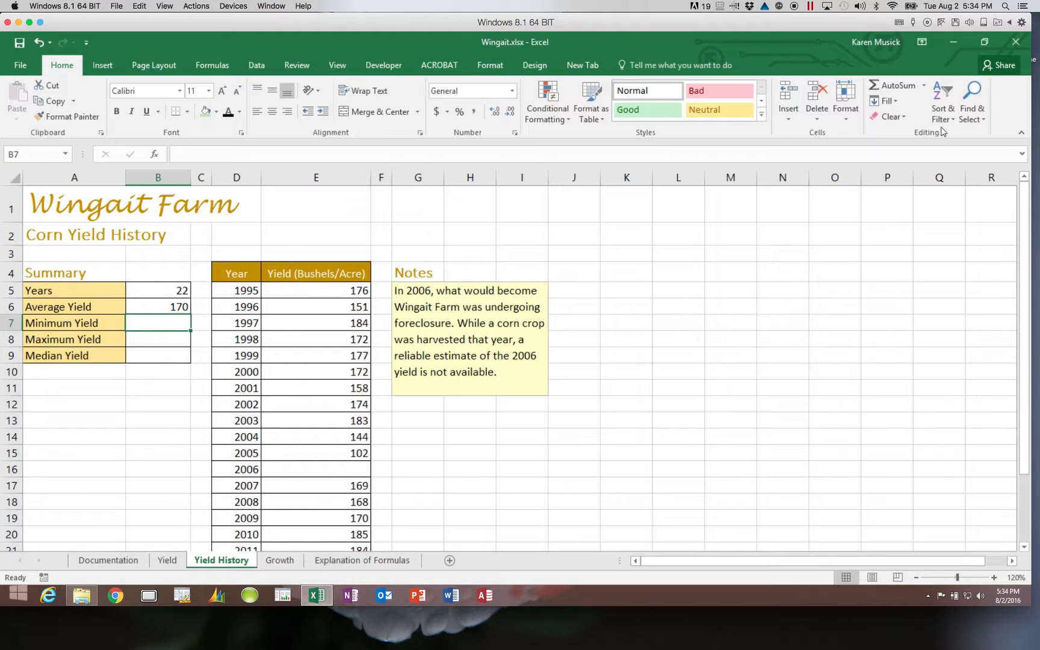
left_click(923, 85)
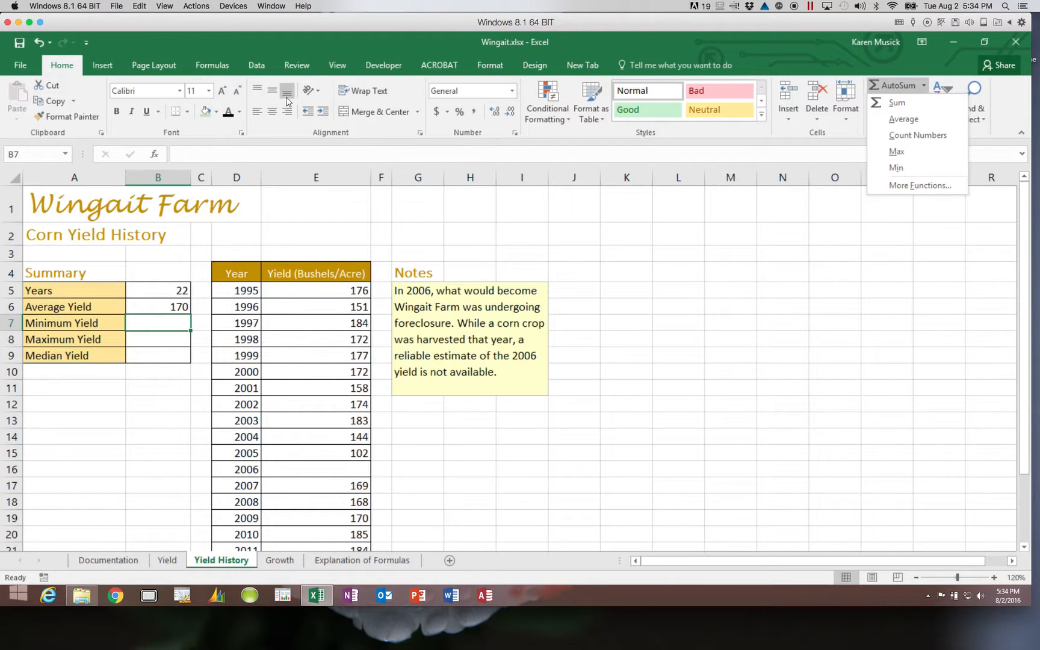
left_click(225, 67)
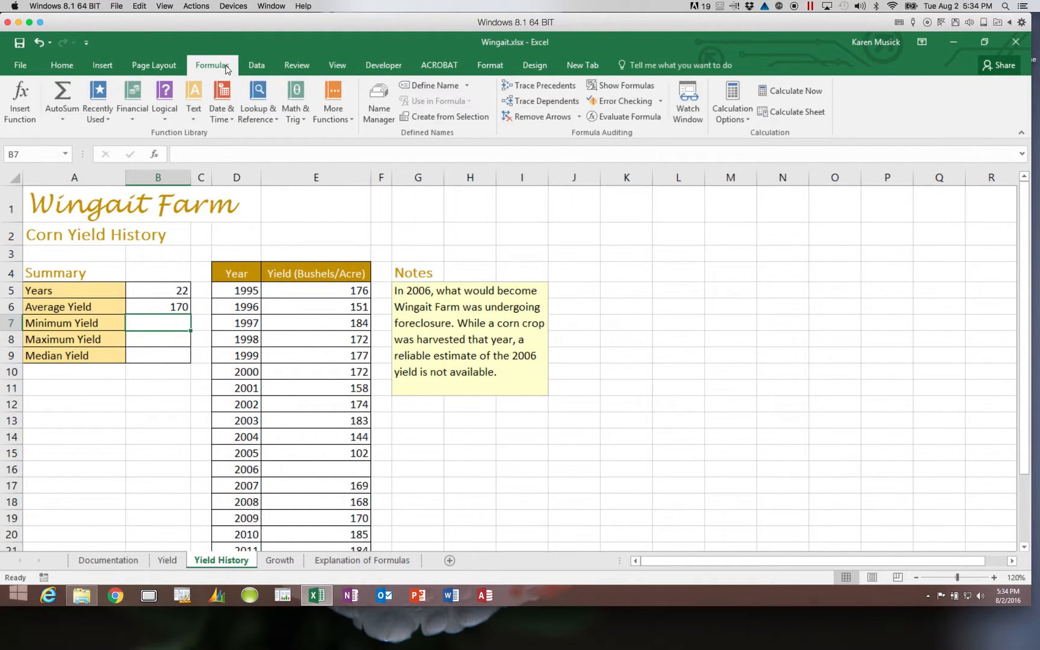
left_click(337, 123)
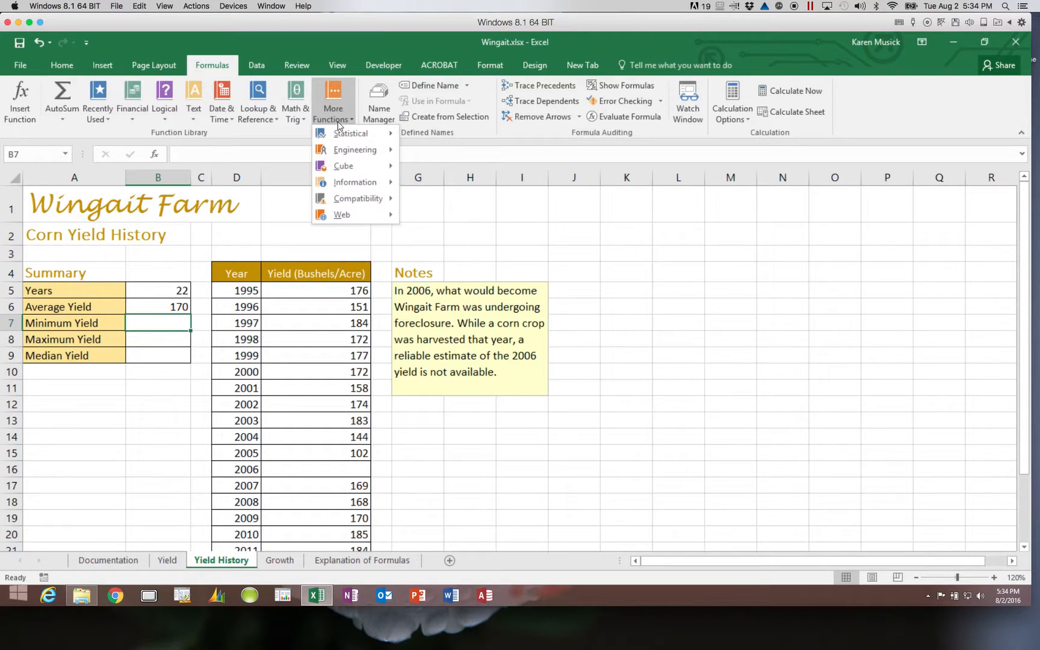
mouse_move(340, 135)
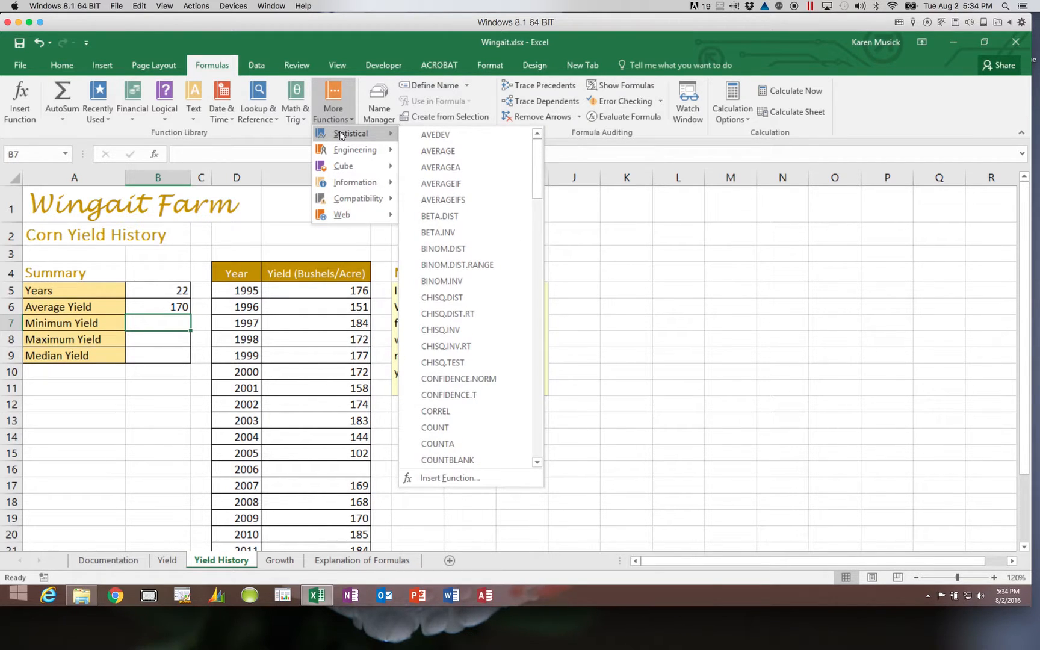
left_click_drag(542, 166, 539, 297)
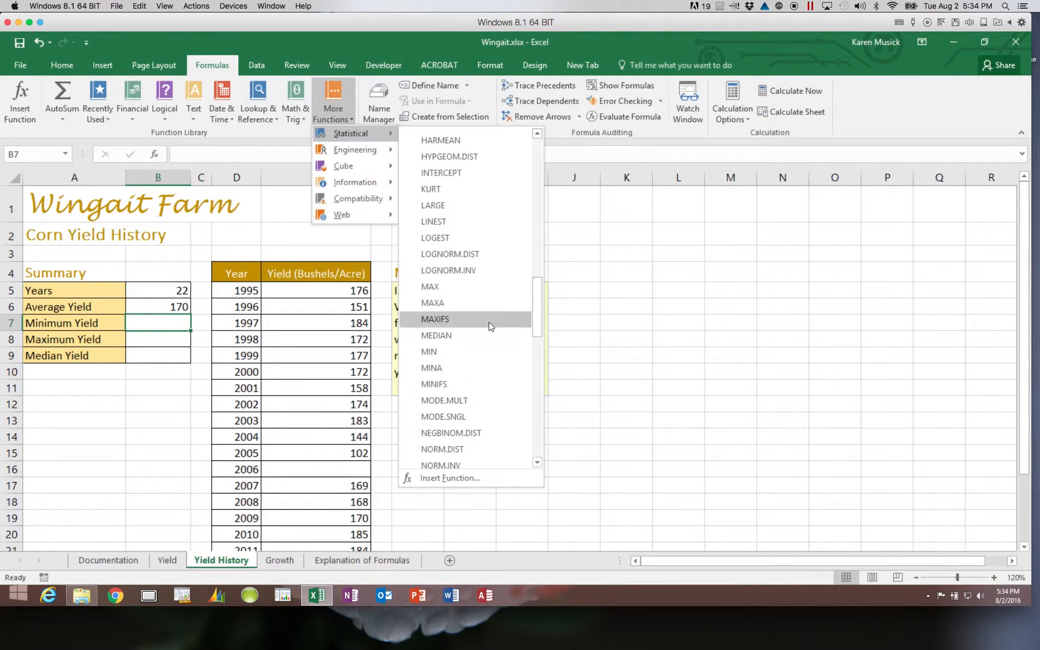
left_click(428, 351)
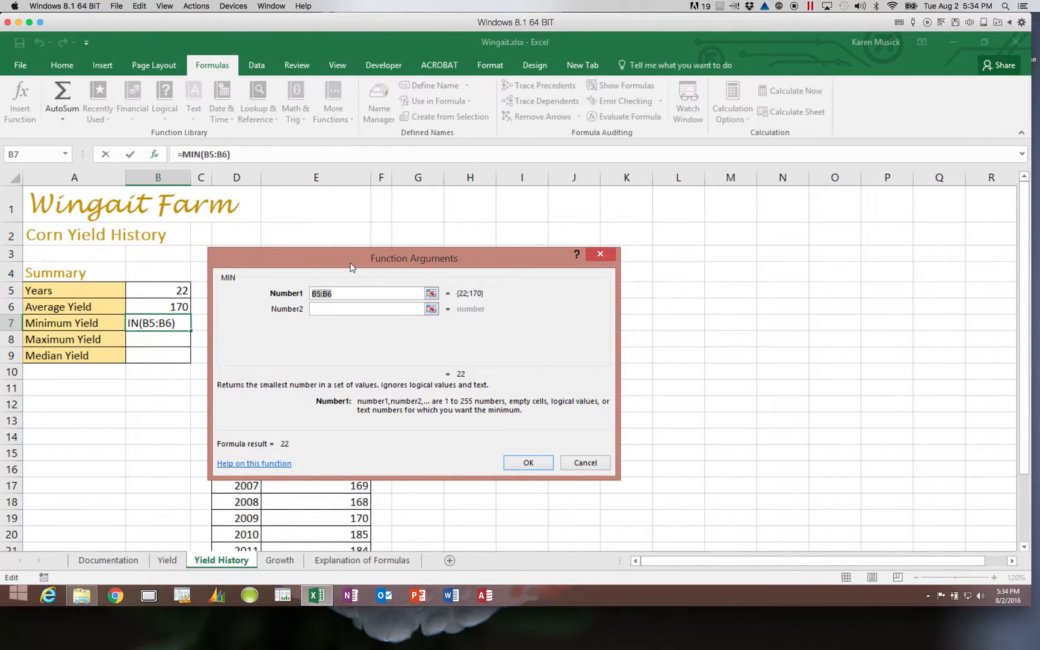
left_click(327, 174)
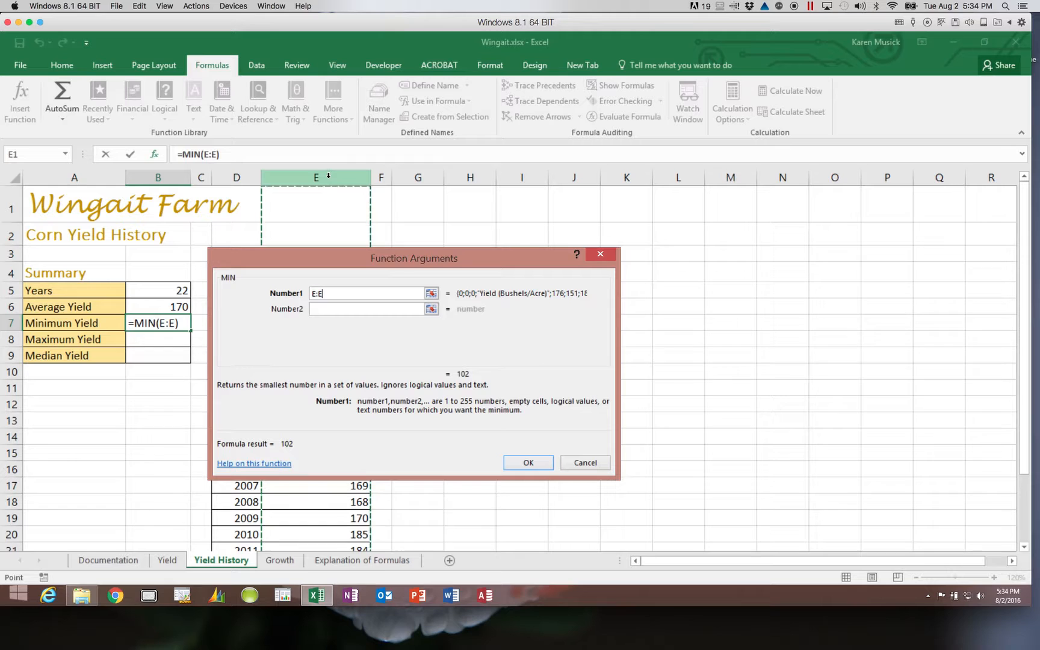
left_click(539, 465)
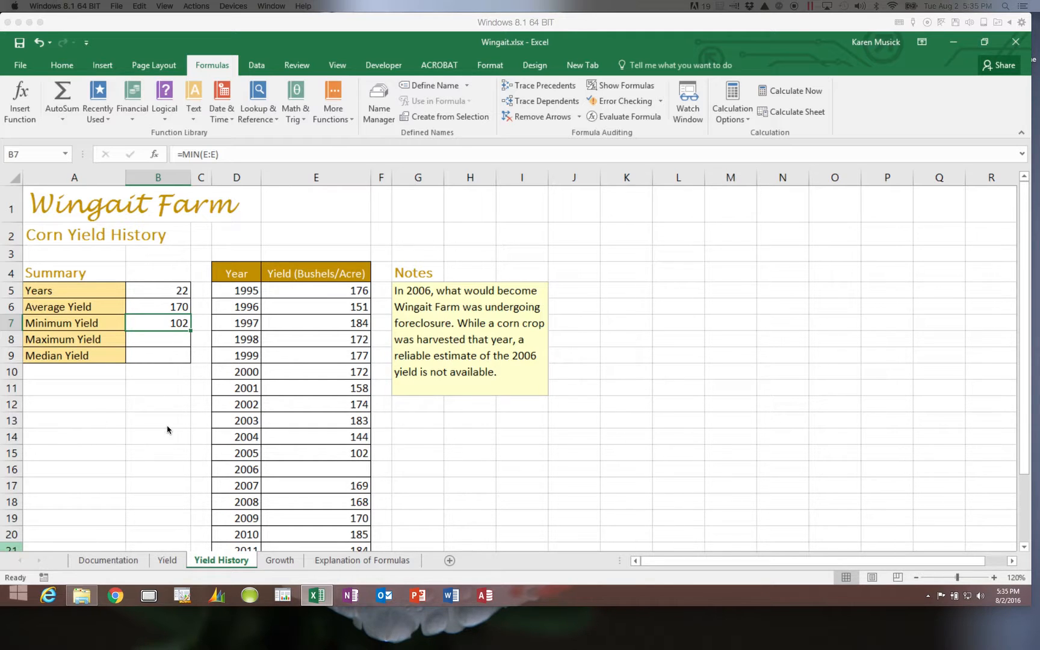
Step: Calculate the Maximum Yield in B8 with the formula =MAX(E:E)
left_click(168, 341)
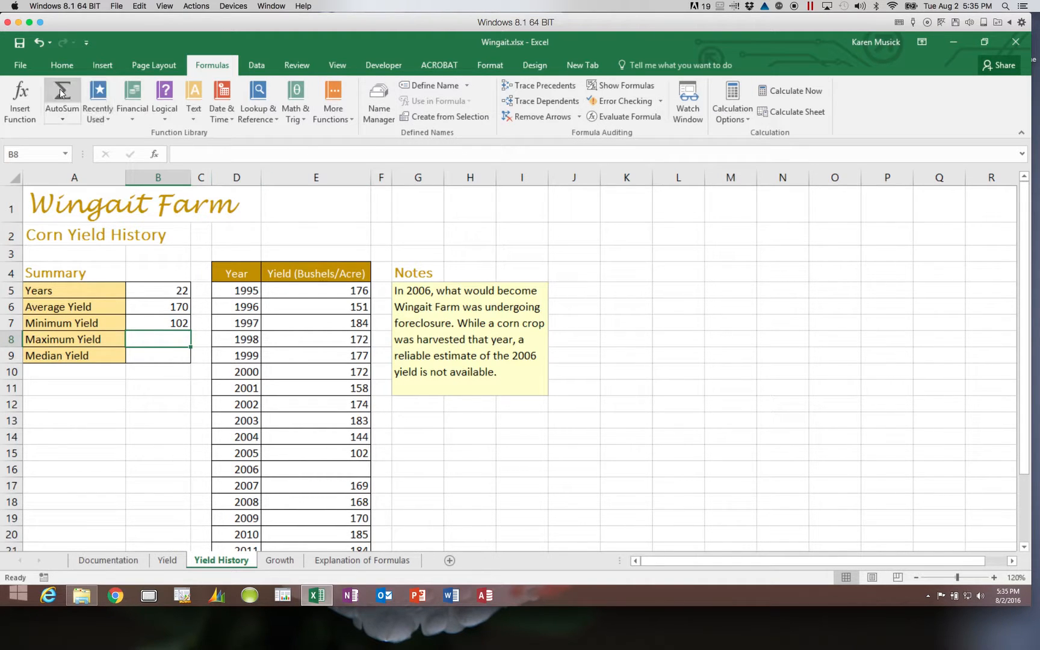
left_click(62, 118)
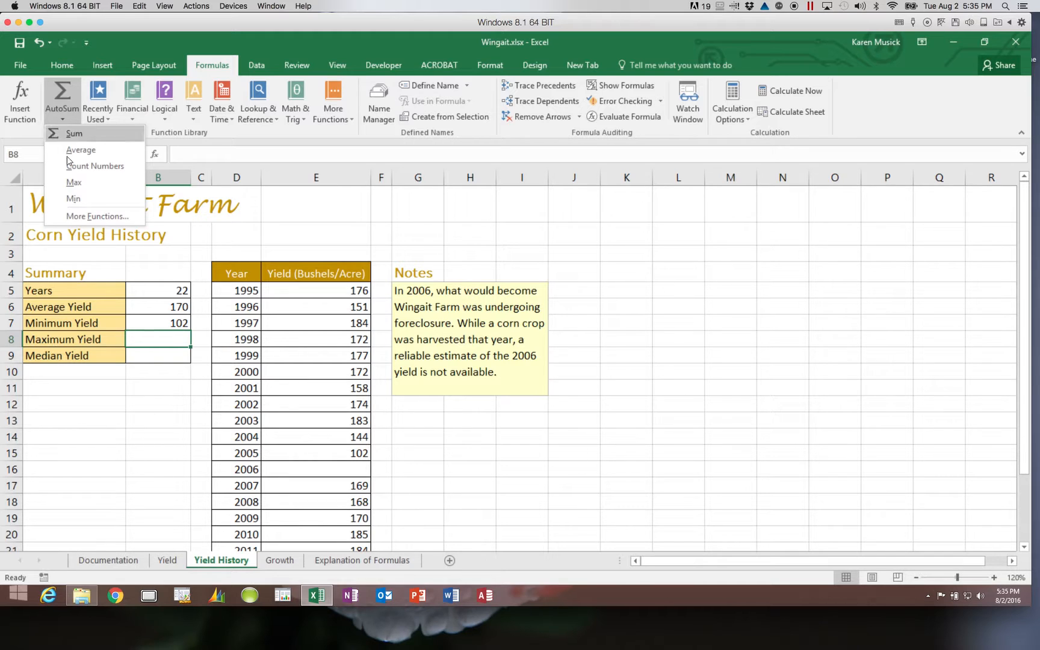
left_click(71, 183)
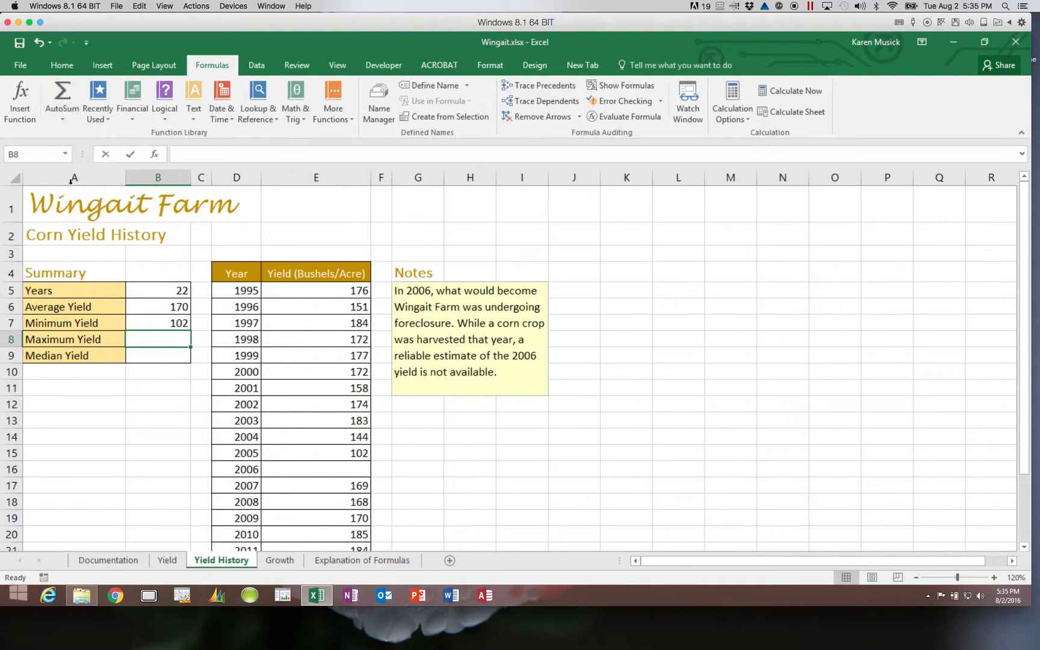
left_click(306, 174)
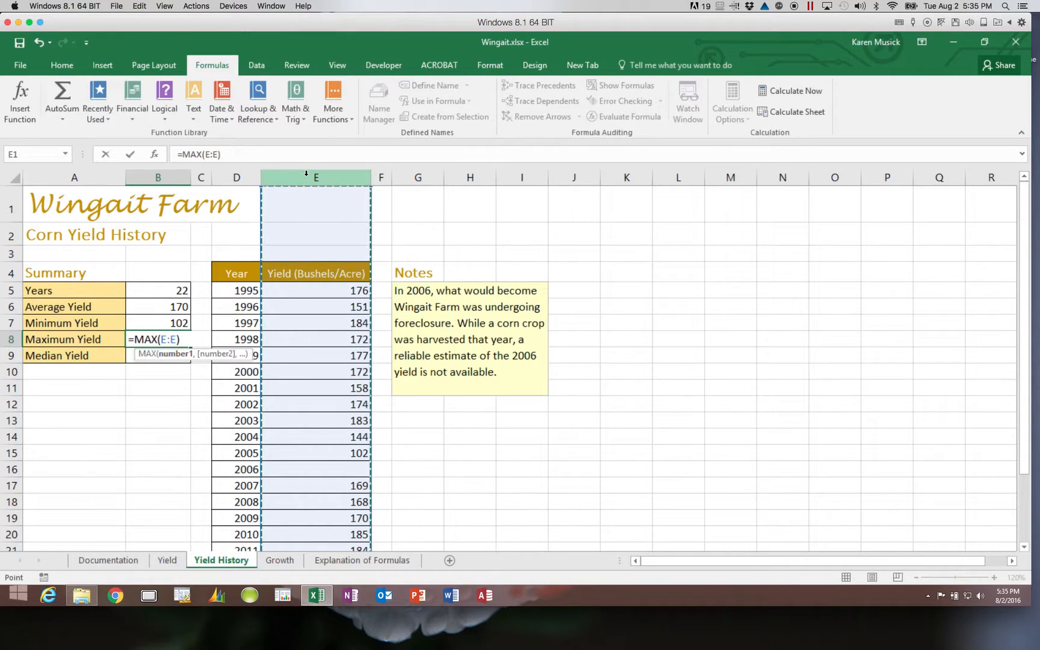
key("Return")
key("Return")
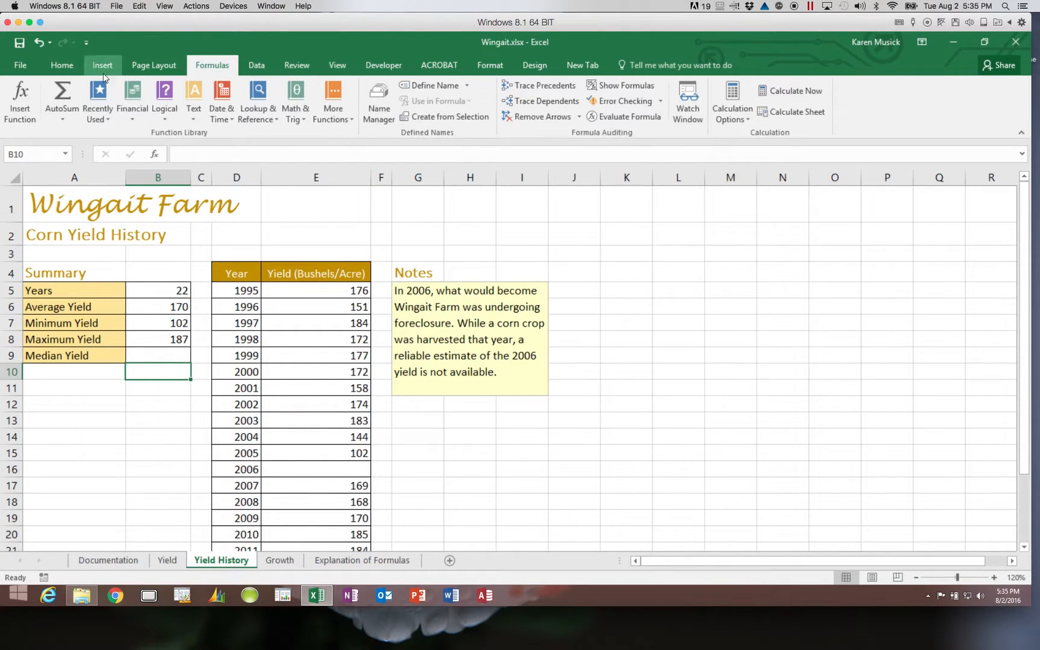
left_click(62, 65)
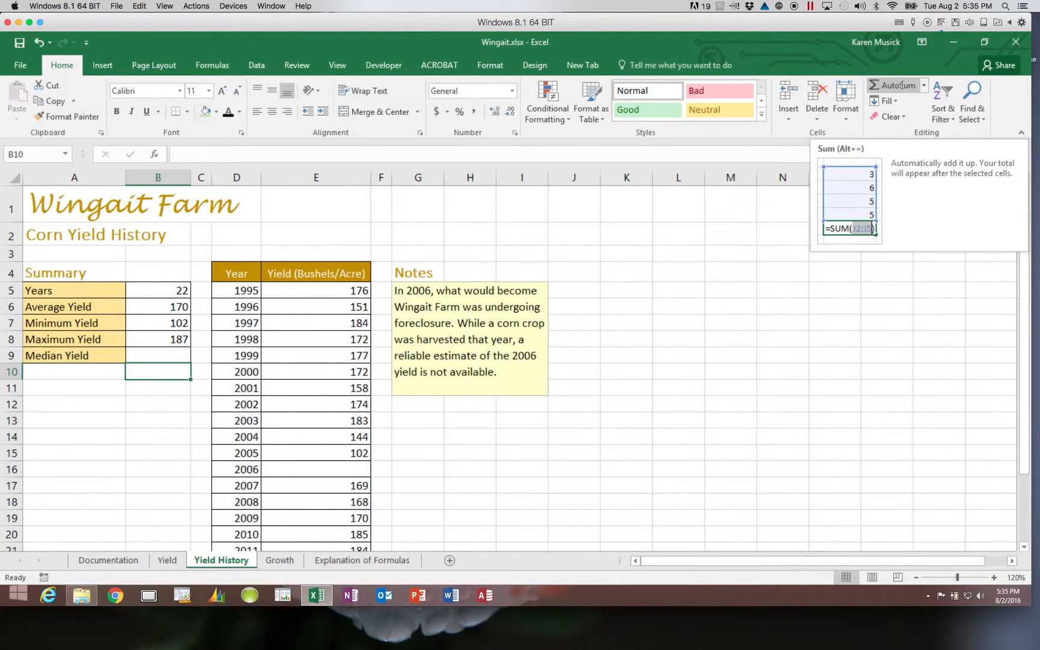
key("super+c")
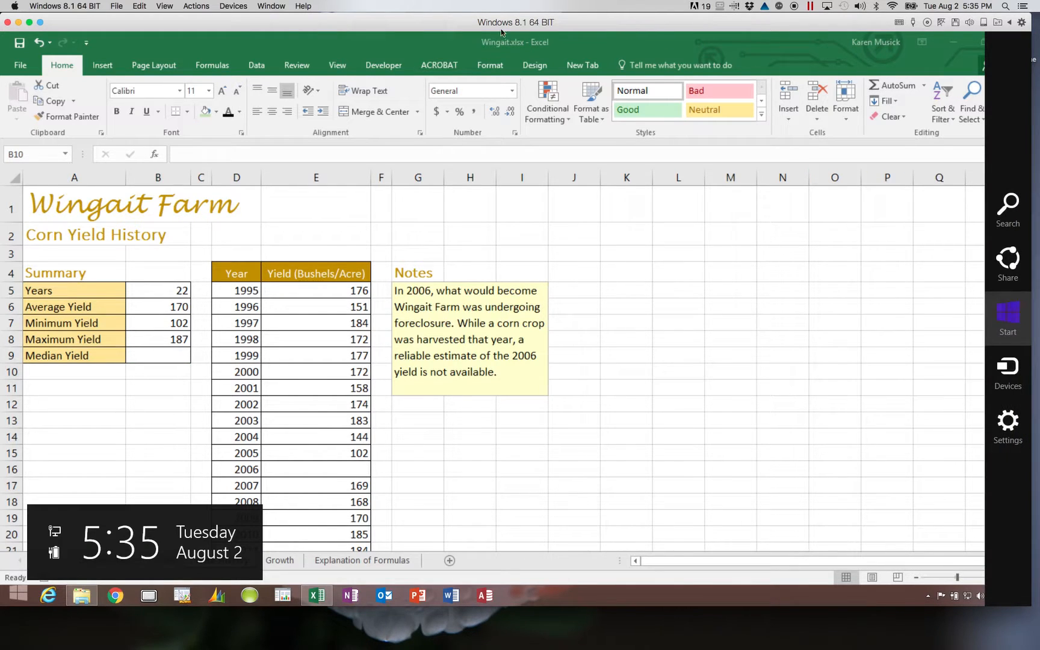
key("Escape")
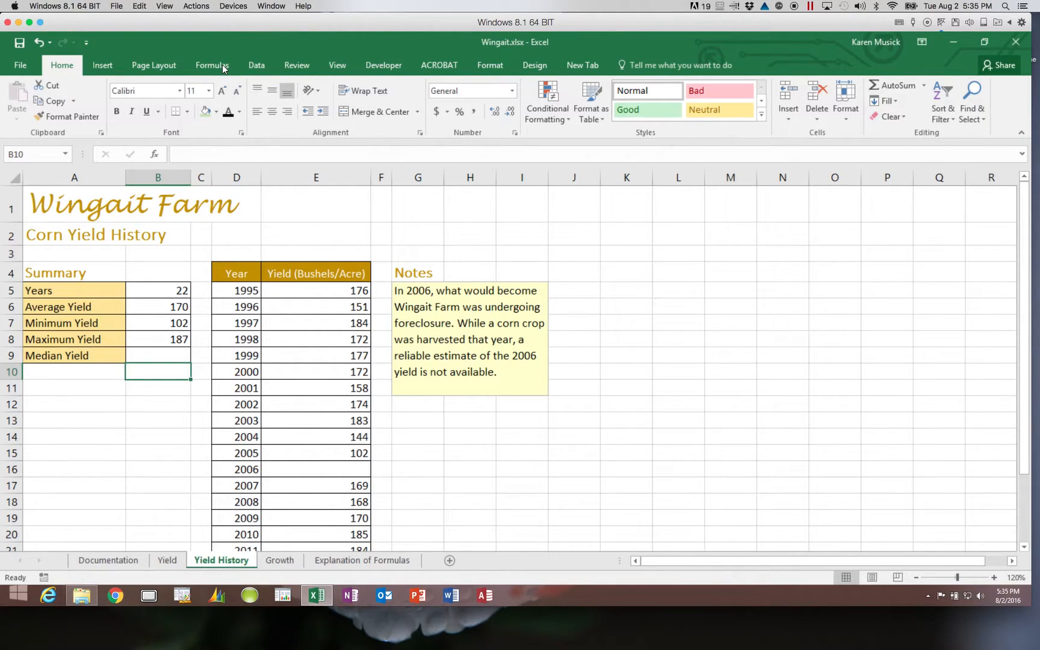
left_click(222, 64)
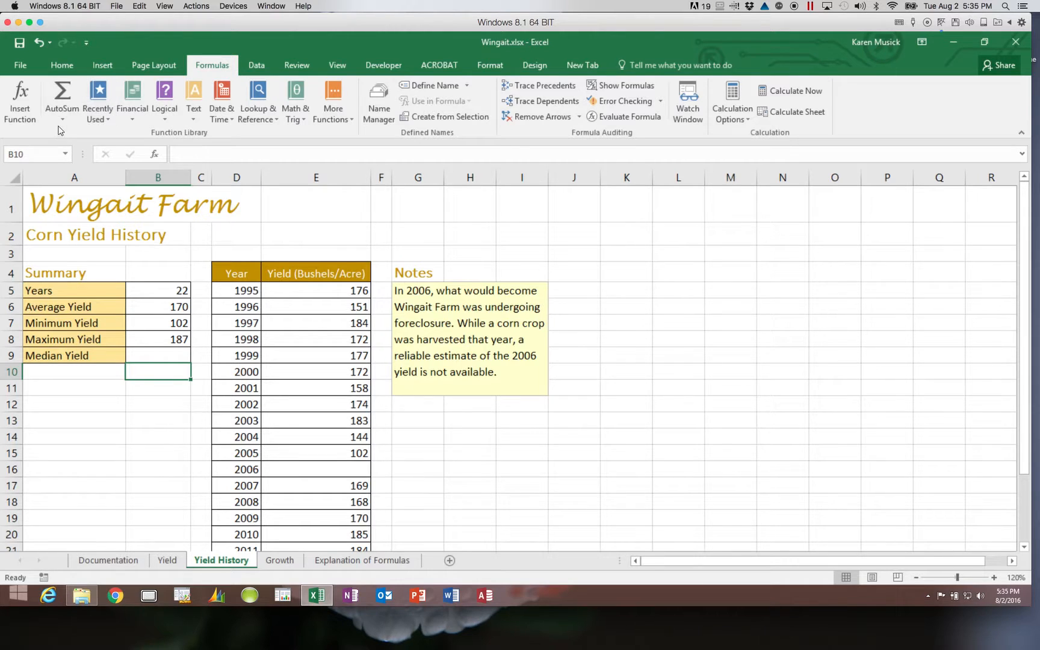
left_click(109, 119)
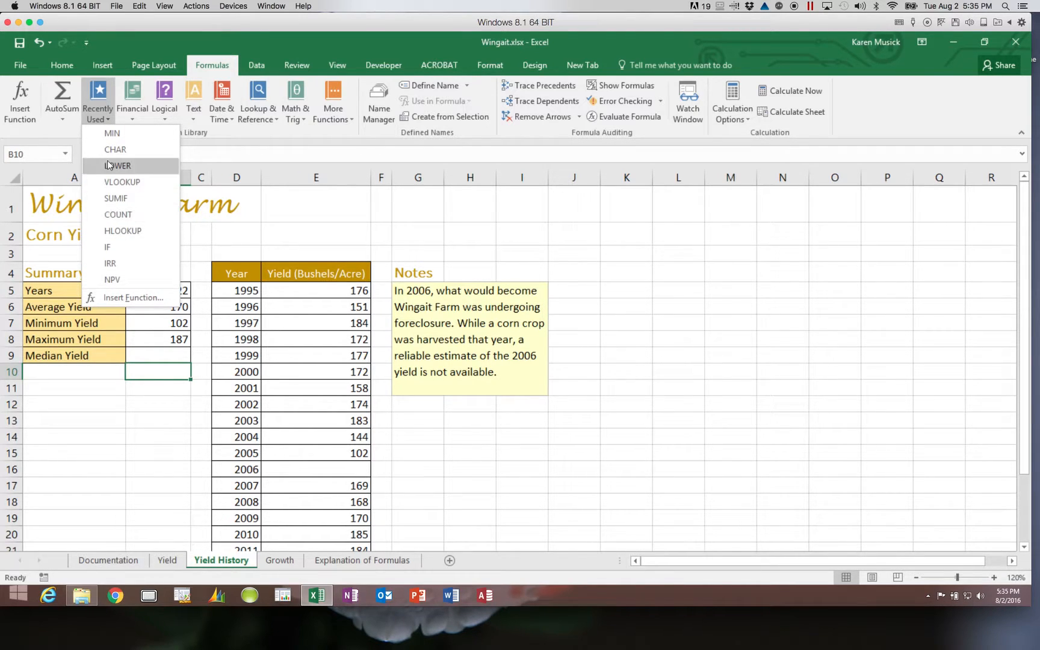
left_click(98, 96)
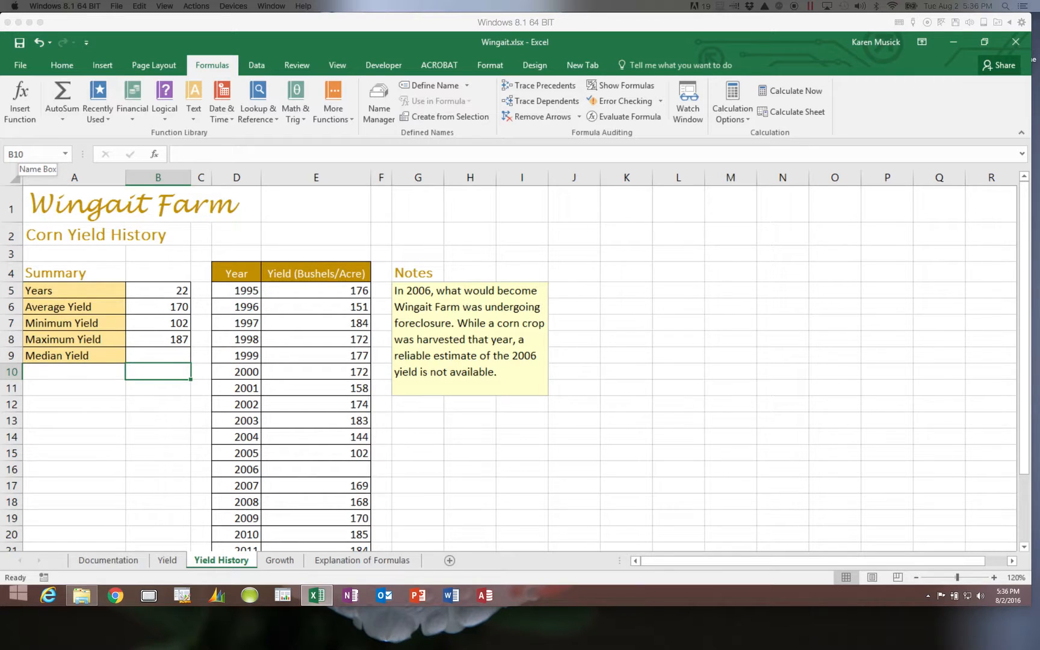
Step: Calculate the Median Yield in B9 by searching the functions for "middle value" and inserting MEDIAN with column E, giving =MEDIAN(E:E)
left_click(159, 355)
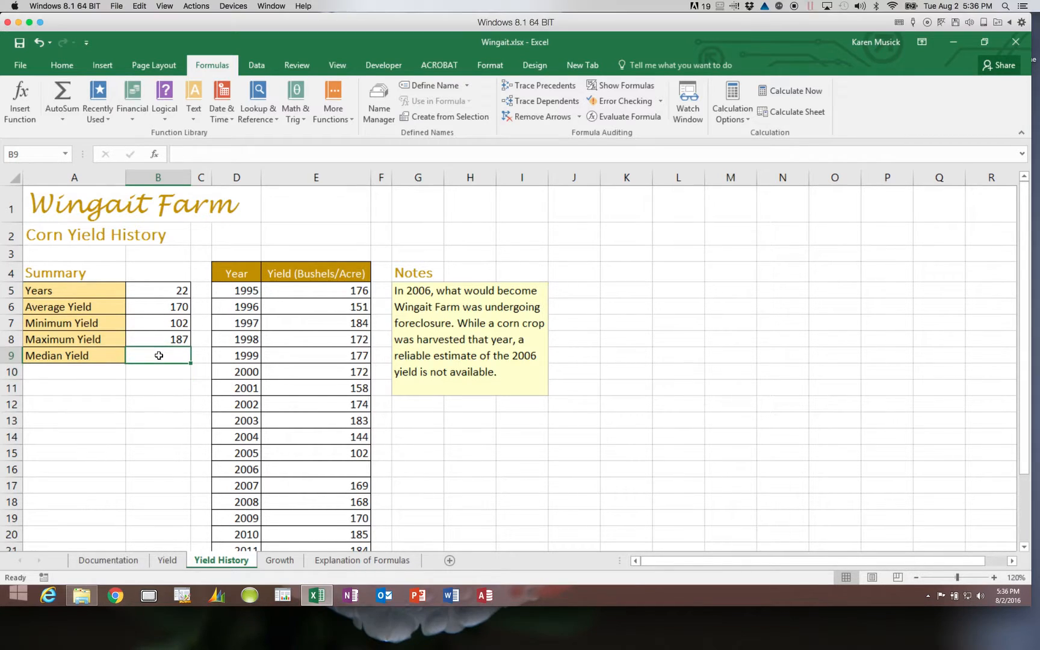
left_click(20, 114)
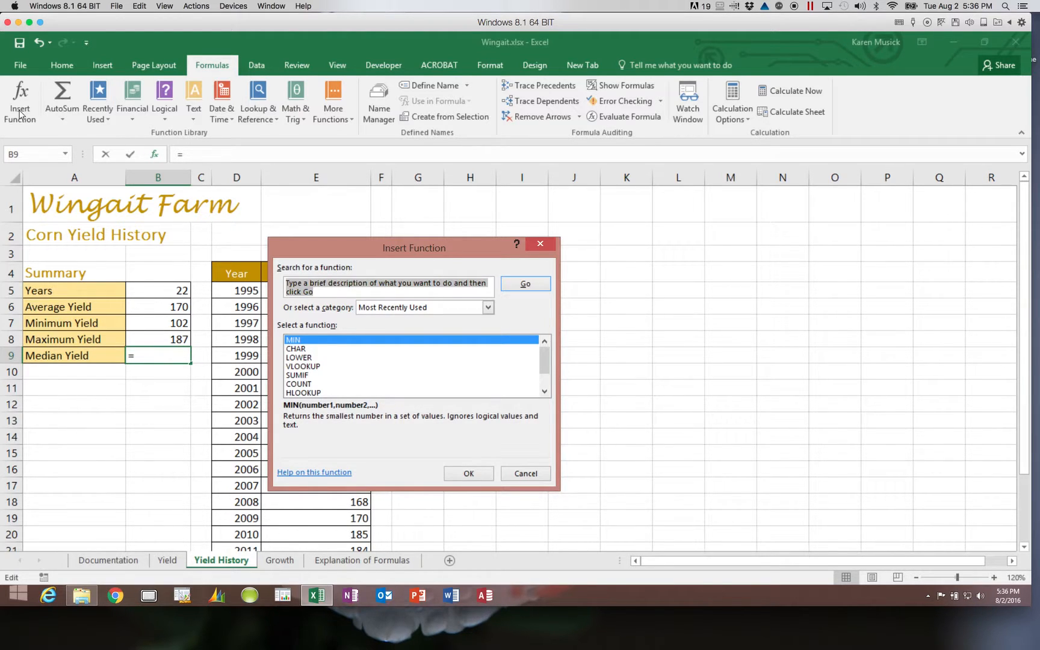
type("middle value")
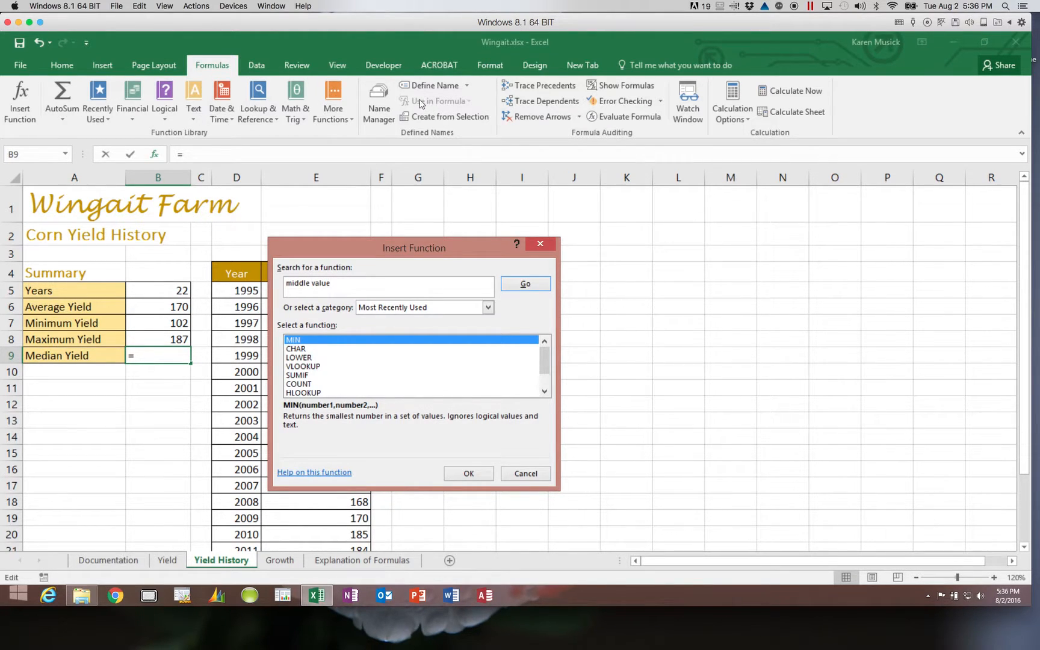
left_click(530, 286)
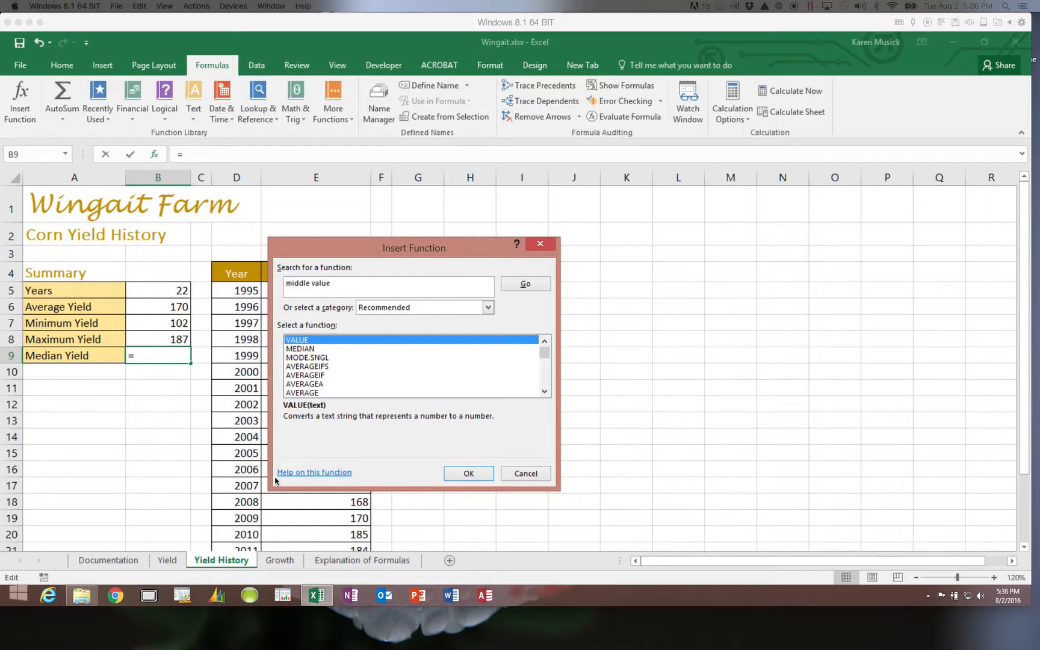
left_click(304, 350)
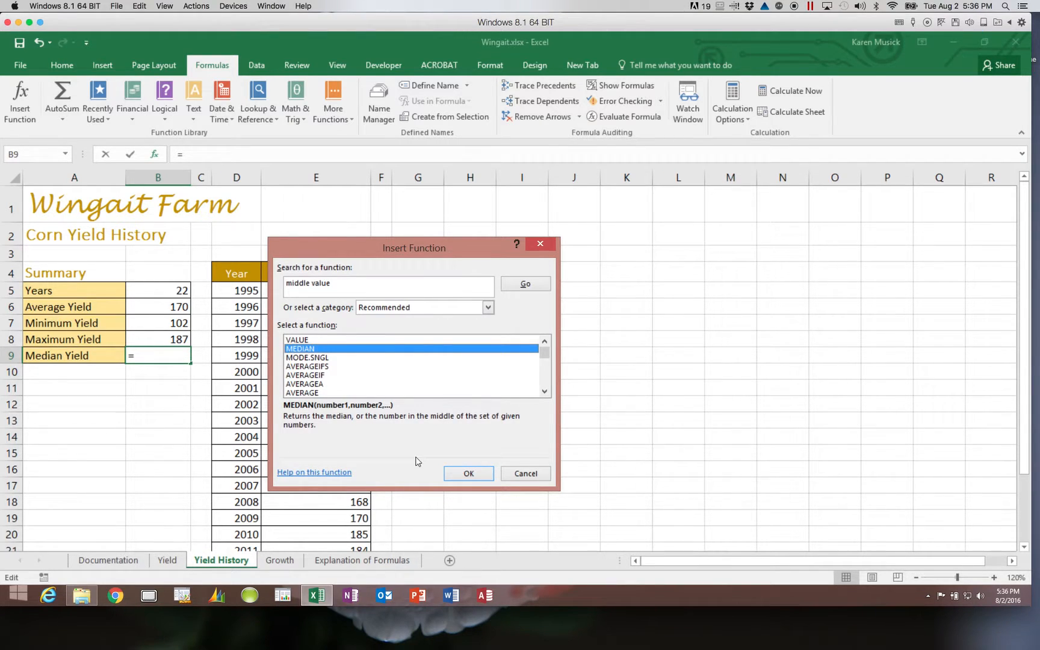
left_click(470, 475)
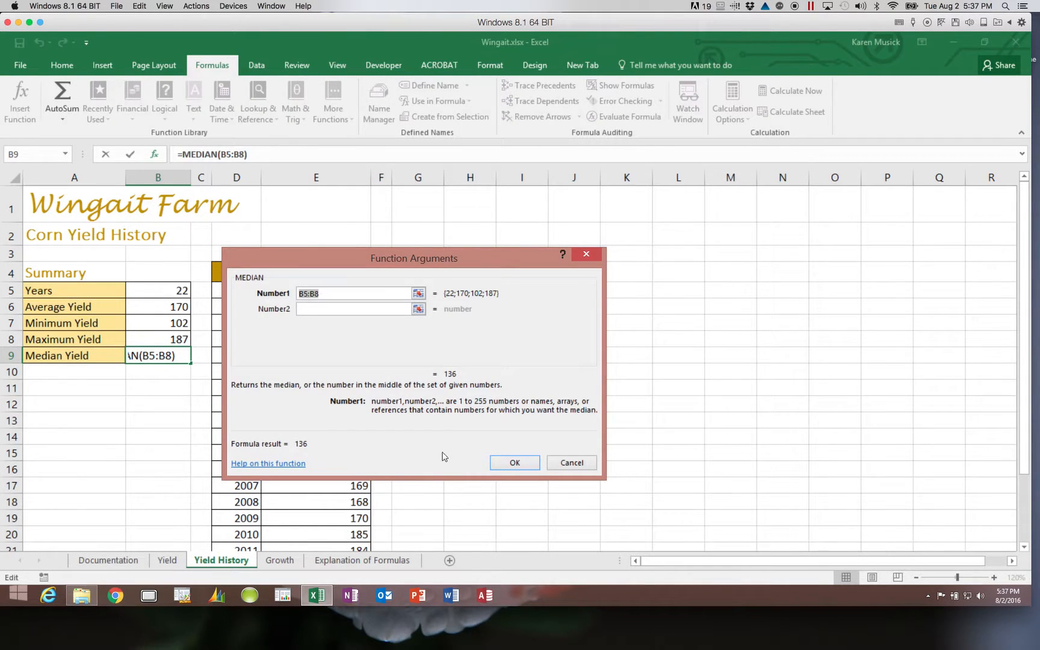
left_click(346, 176)
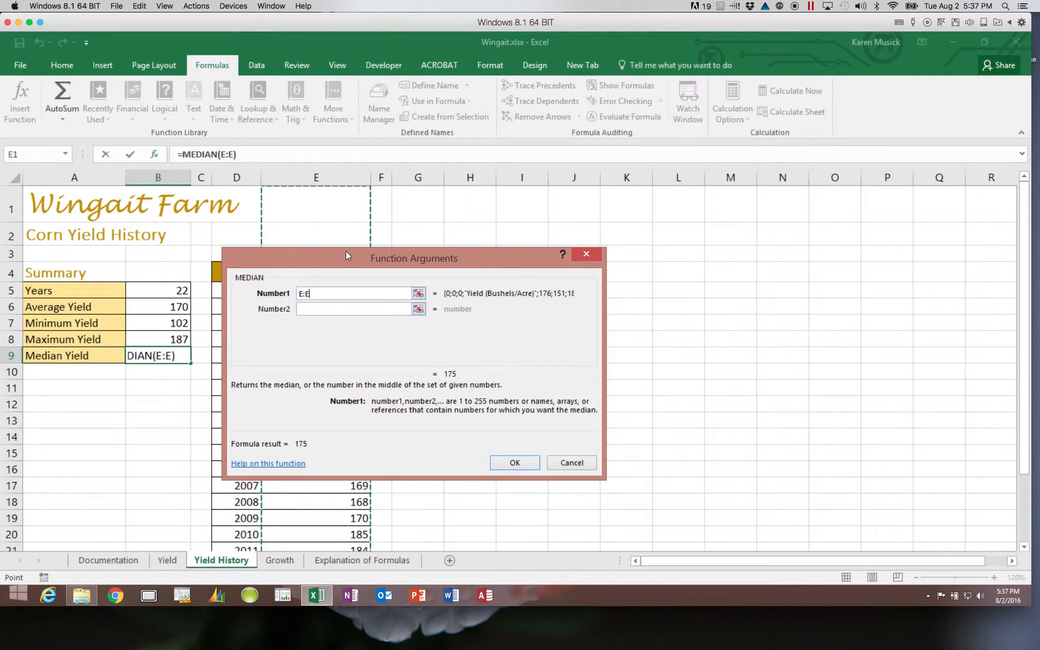
left_click(515, 463)
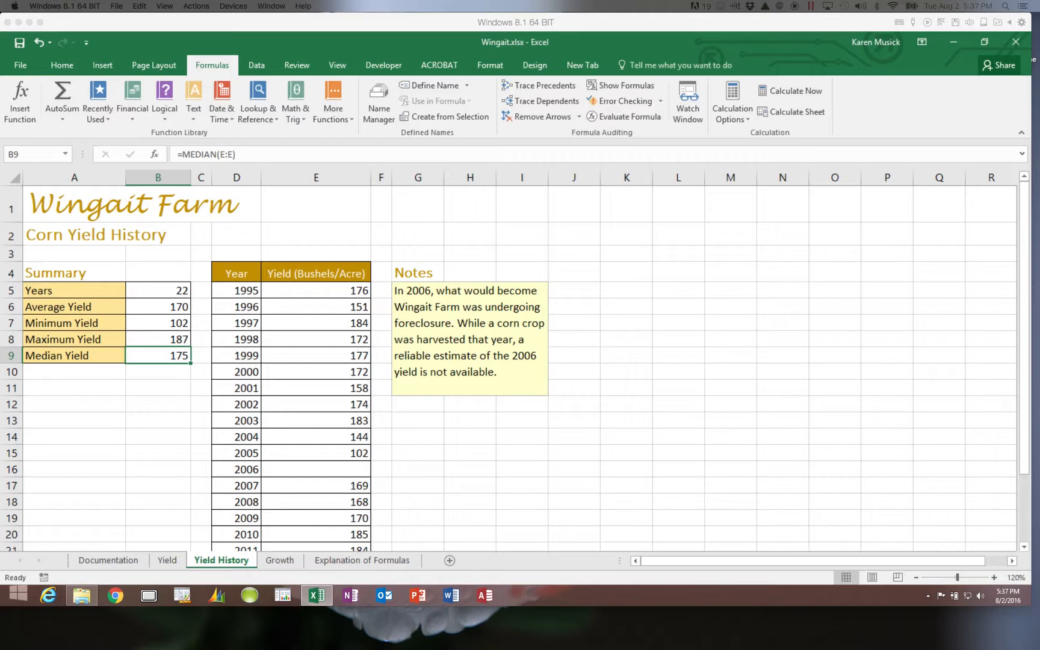
Step: Browse the function library categories, including Financial, Logical, Text, Date & Time, Lookup & Reference, Math & Trig, and the additional function groups
left_click(133, 120)
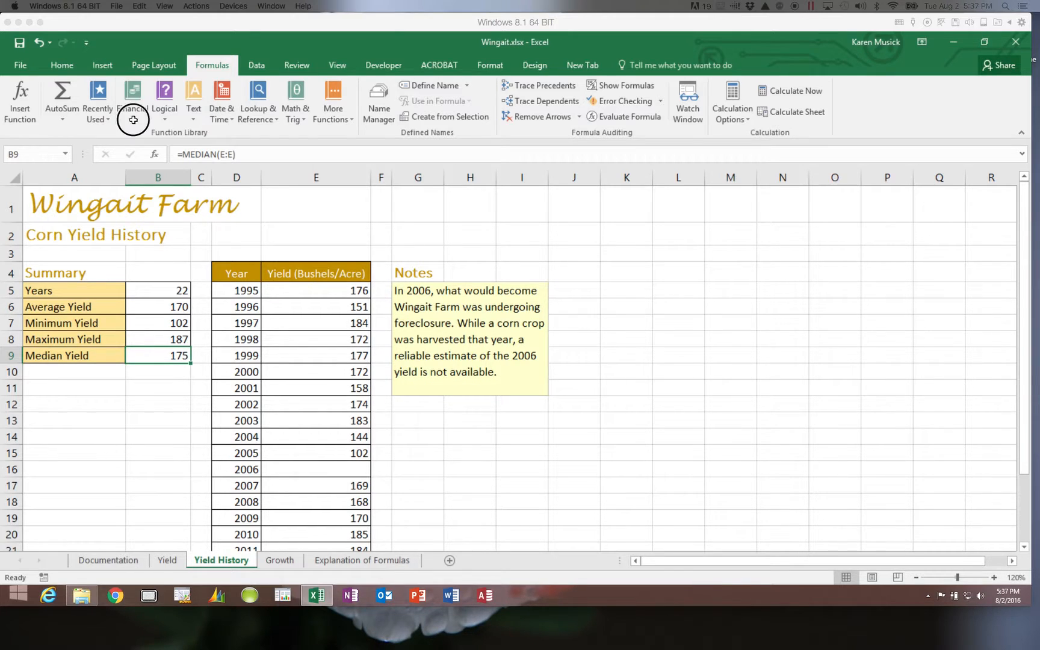
left_click(165, 117)
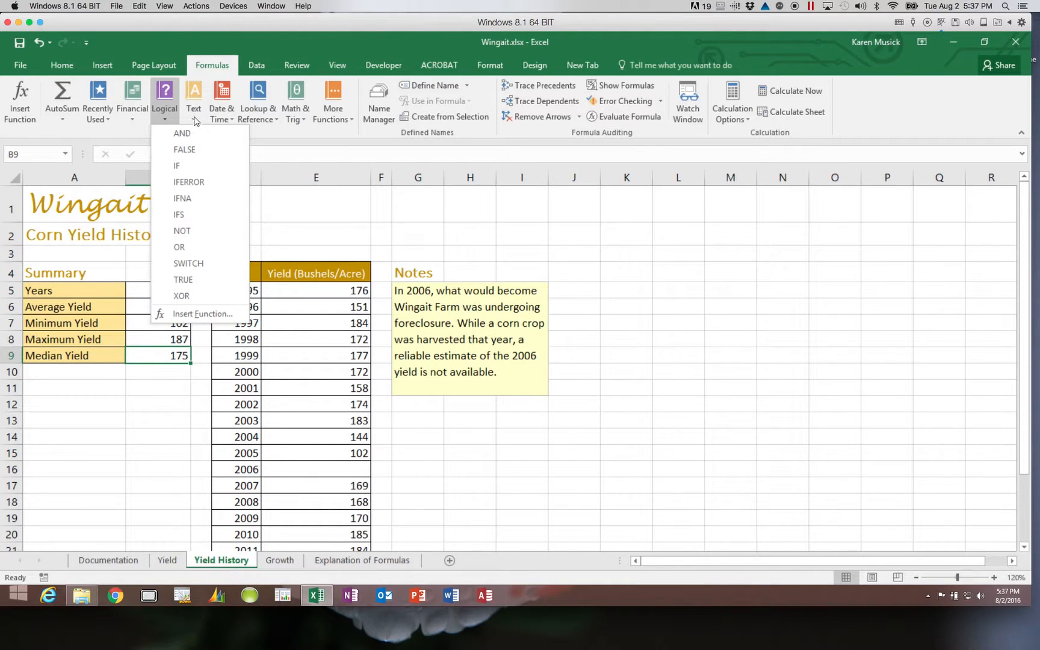
left_click(194, 114)
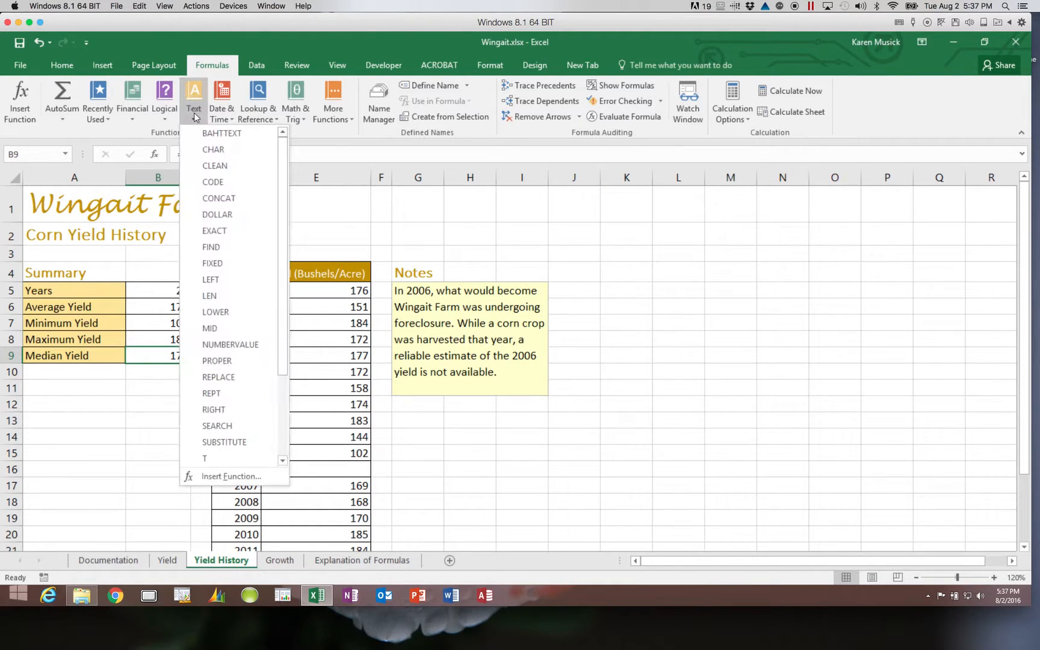
left_click(225, 118)
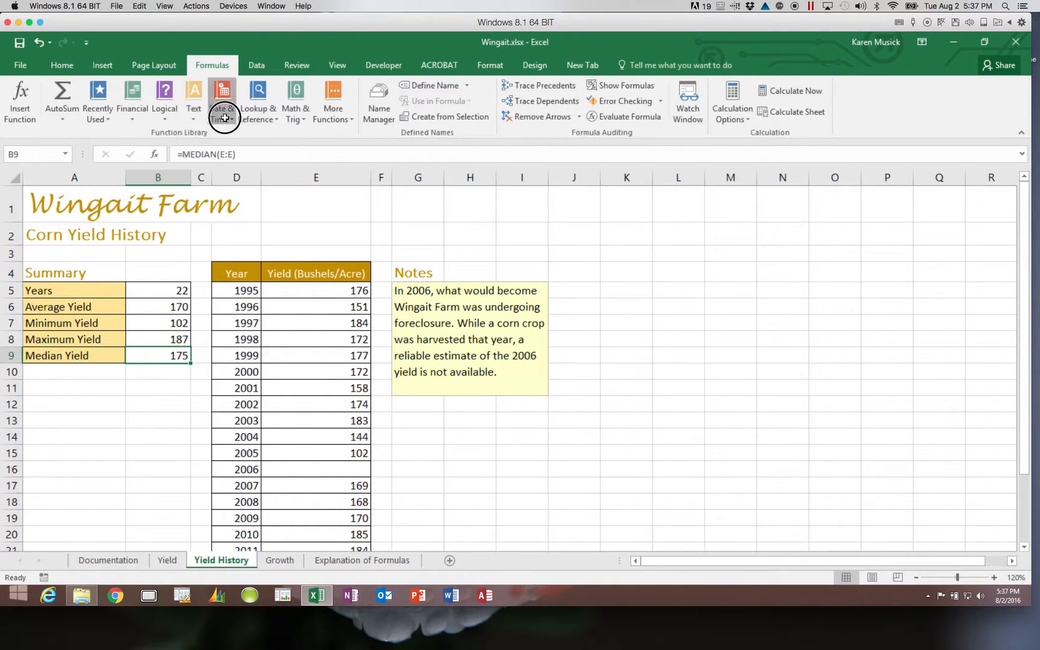
left_click(259, 118)
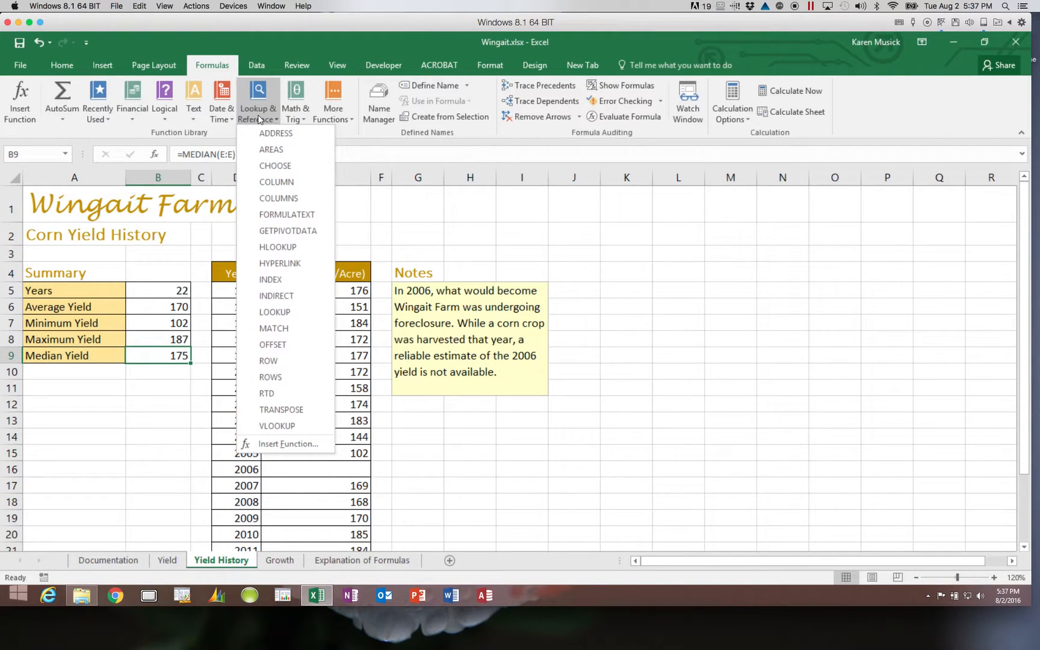
left_click(297, 120)
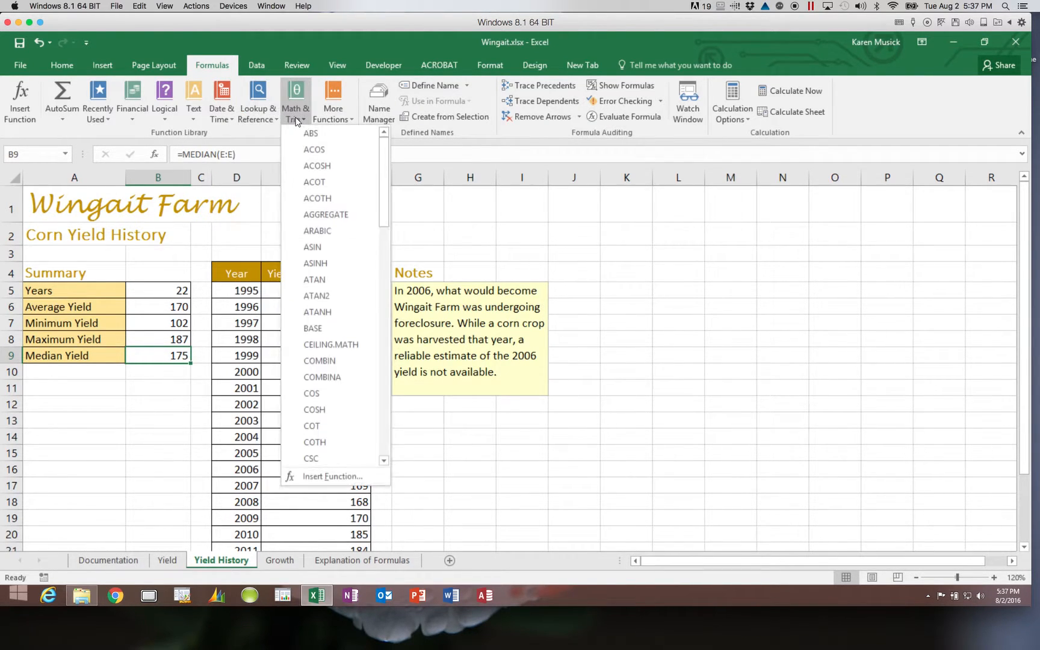
left_click_drag(387, 200, 380, 263)
left_click(343, 118)
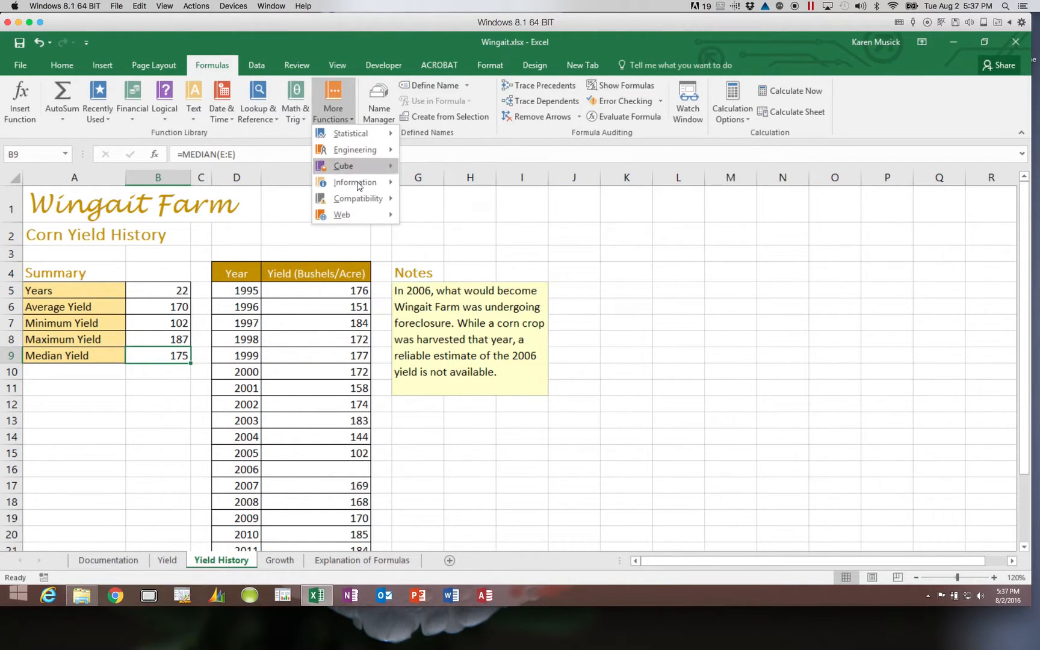
mouse_move(346, 181)
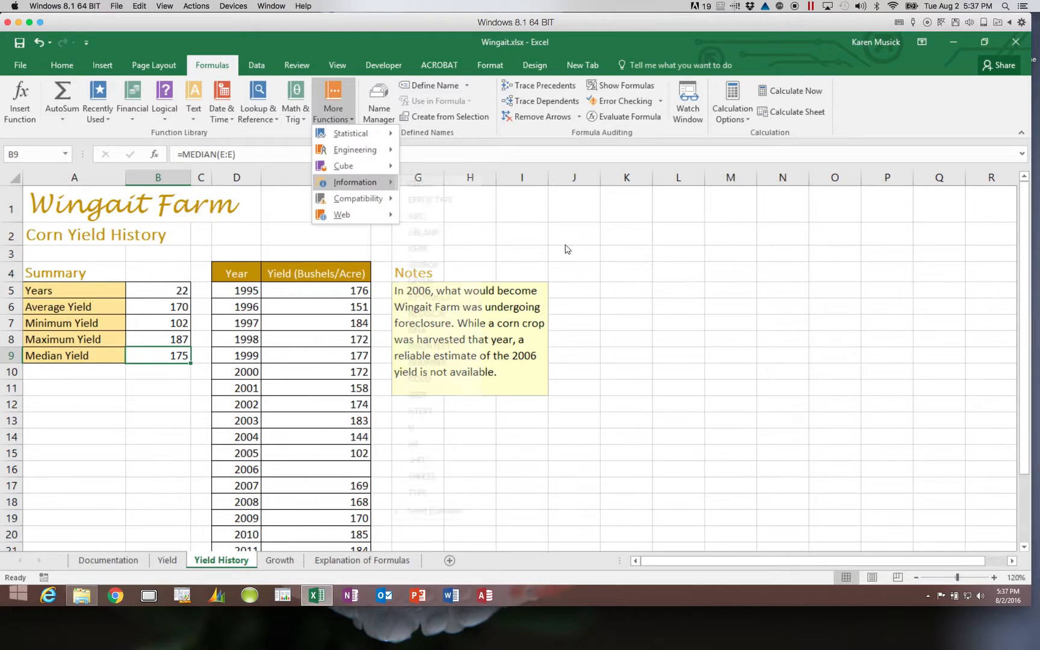
left_click(733, 256)
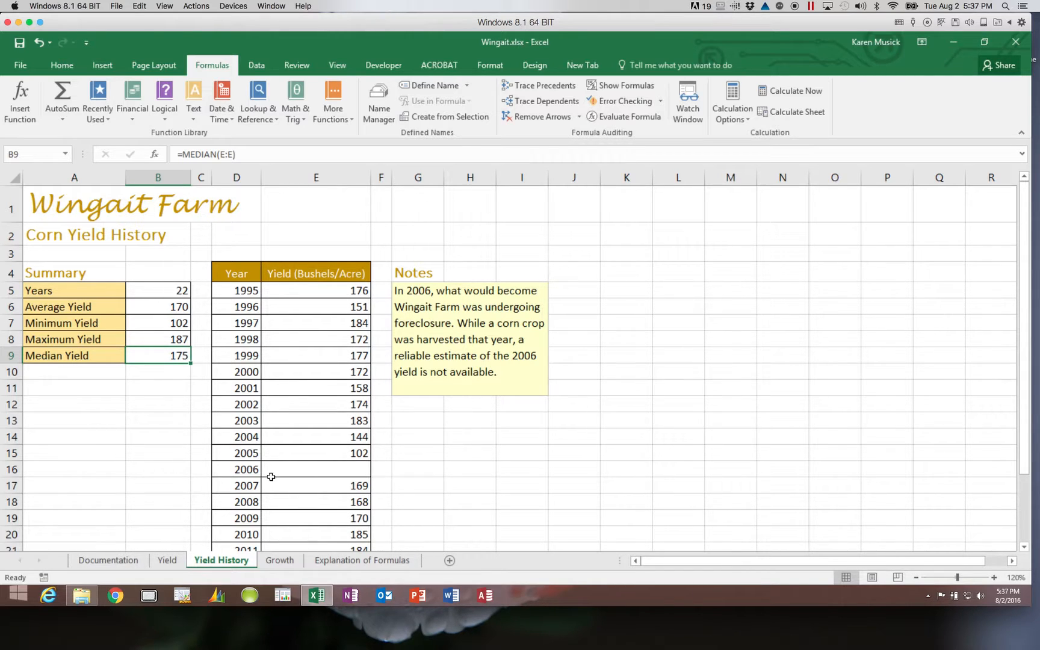
Step: Examine the parenthesized part (1-B14) of the Dry Weight formula in B15 on the Yield sheet, leaving the formula as it is
left_click(174, 560)
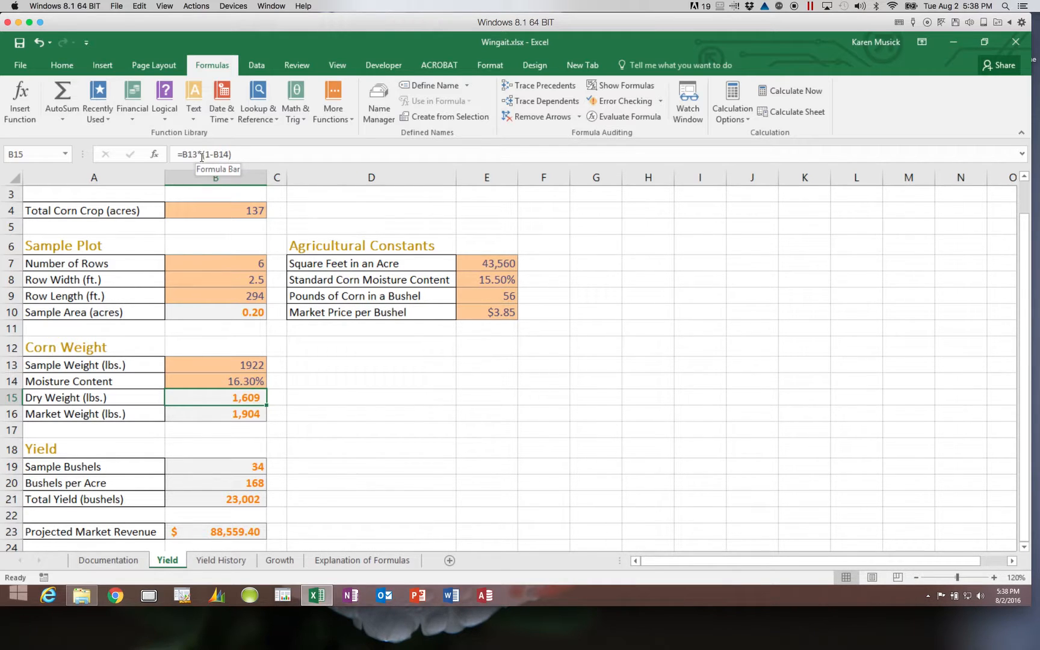
left_click_drag(202, 156, 235, 155)
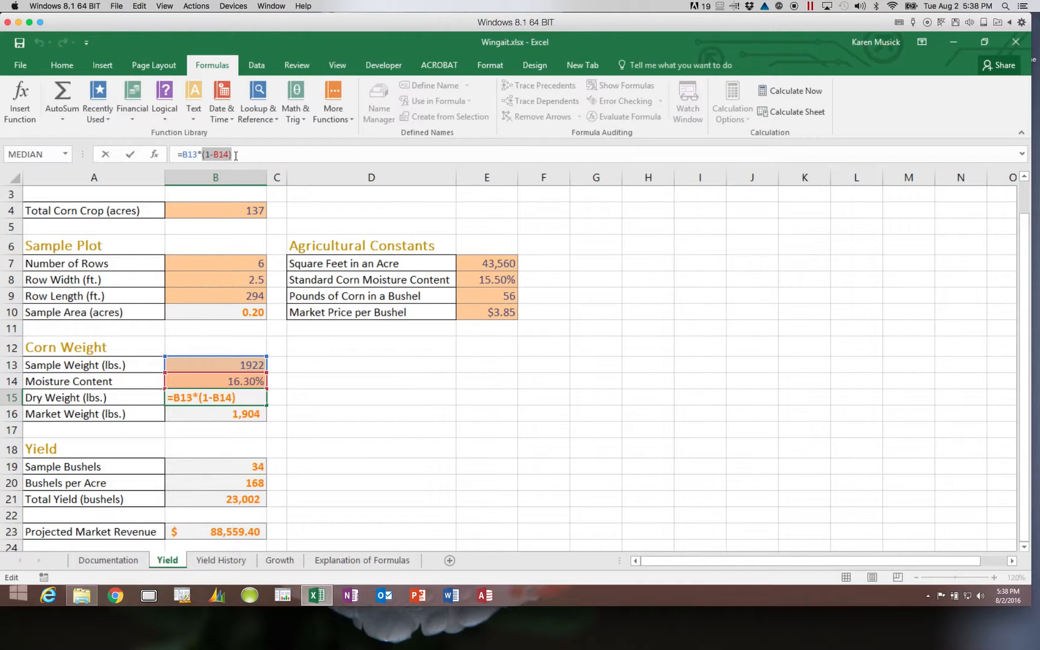
left_click_drag(235, 155, 235, 156)
key("Return")
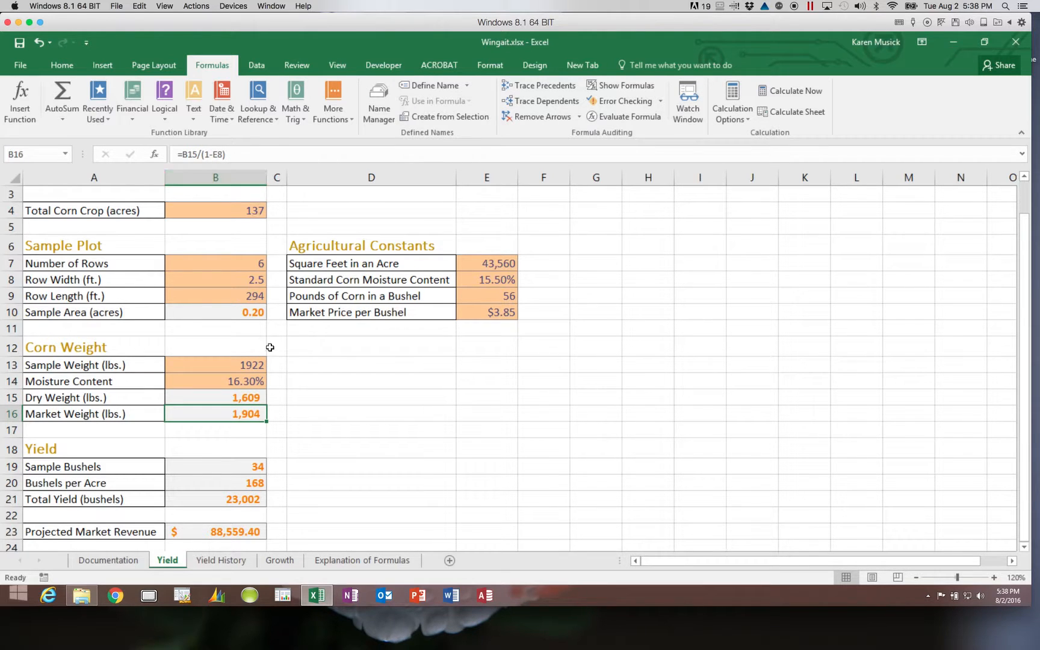
Step: Review the COUNT formula for Years in B5 on the Yield History sheet against the yield entries in column E from 1995 through 2017
left_click(230, 560)
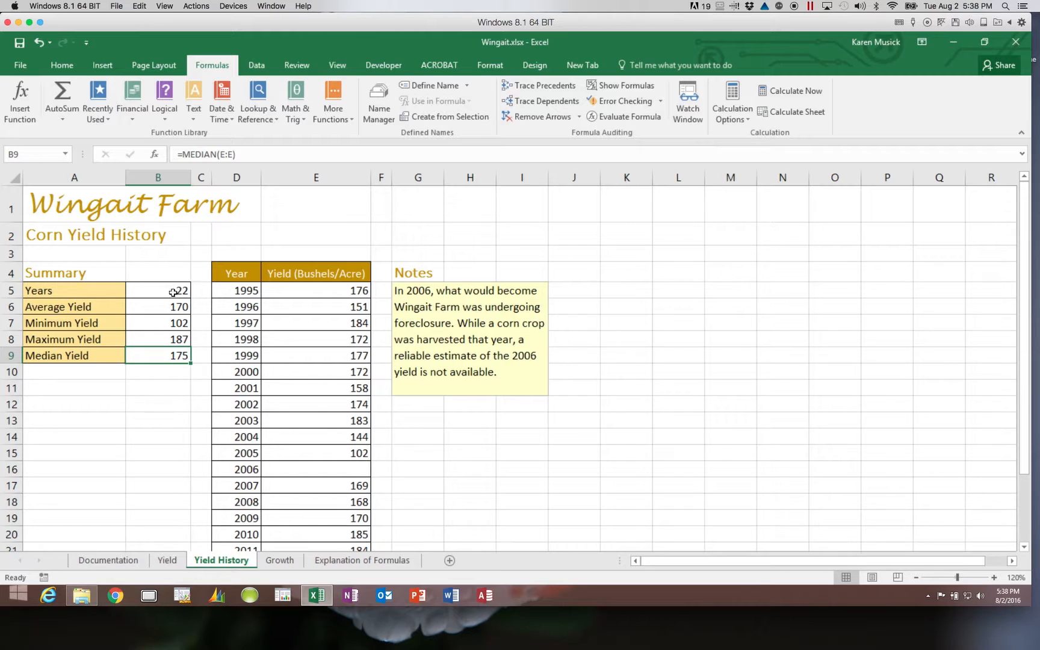
left_click(173, 293)
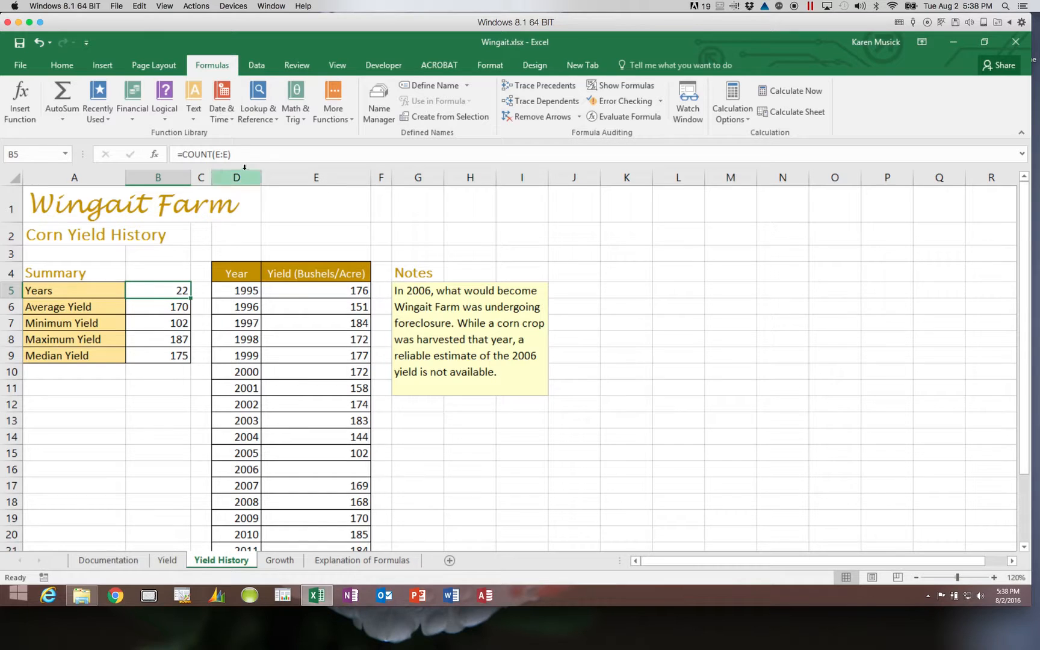
left_click(295, 290)
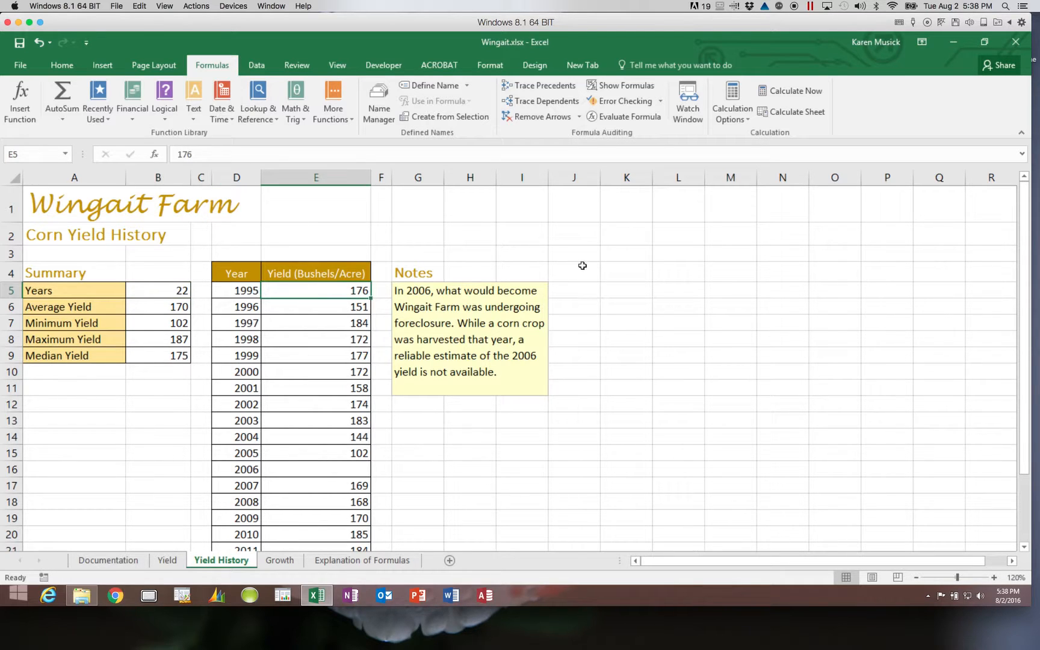
mouse_move(1023, 426)
left_mouse_down()
mouse_move(1018, 529)
mouse_move(1022, 415)
left_mouse_up()
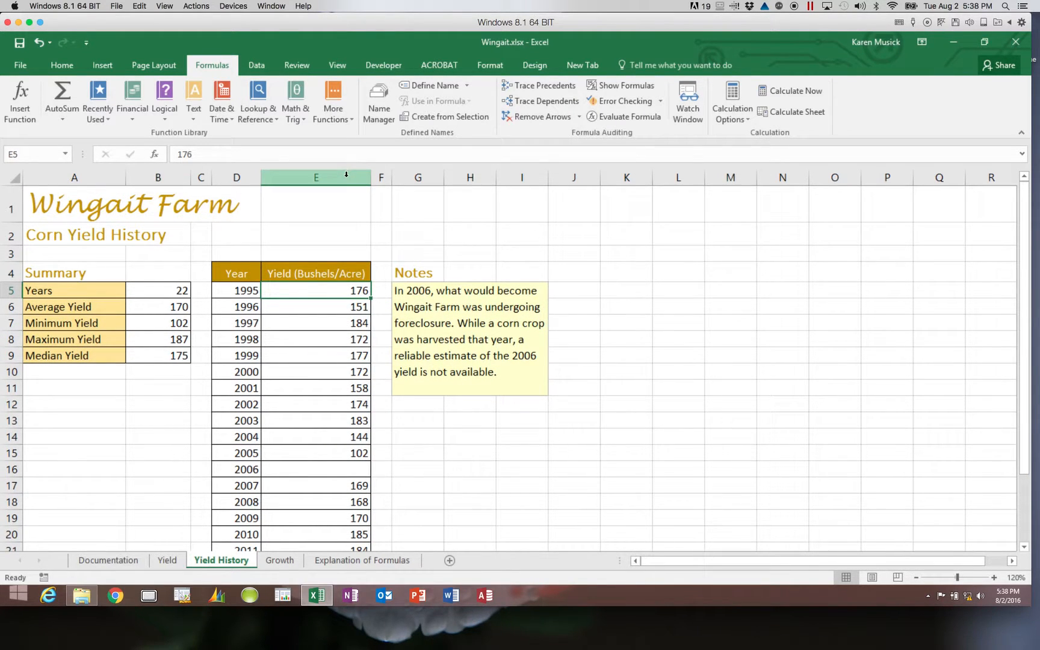
left_click(1026, 548)
left_click(1026, 548)
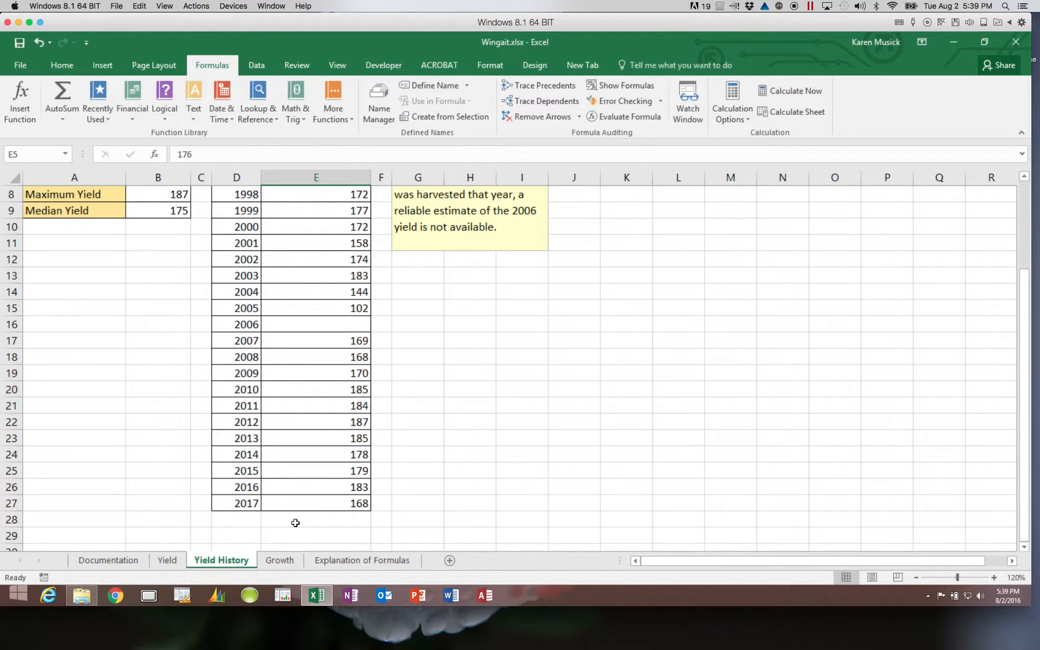
left_click_drag(1020, 465, 1021, 317)
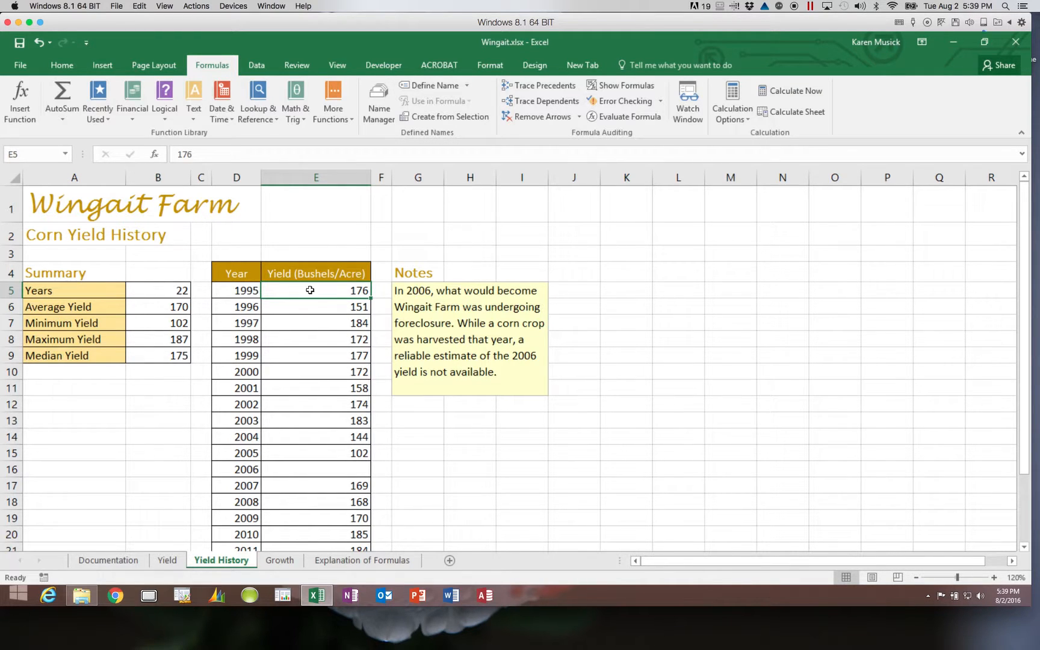
left_click_drag(1024, 305, 1011, 426)
left_click(343, 536)
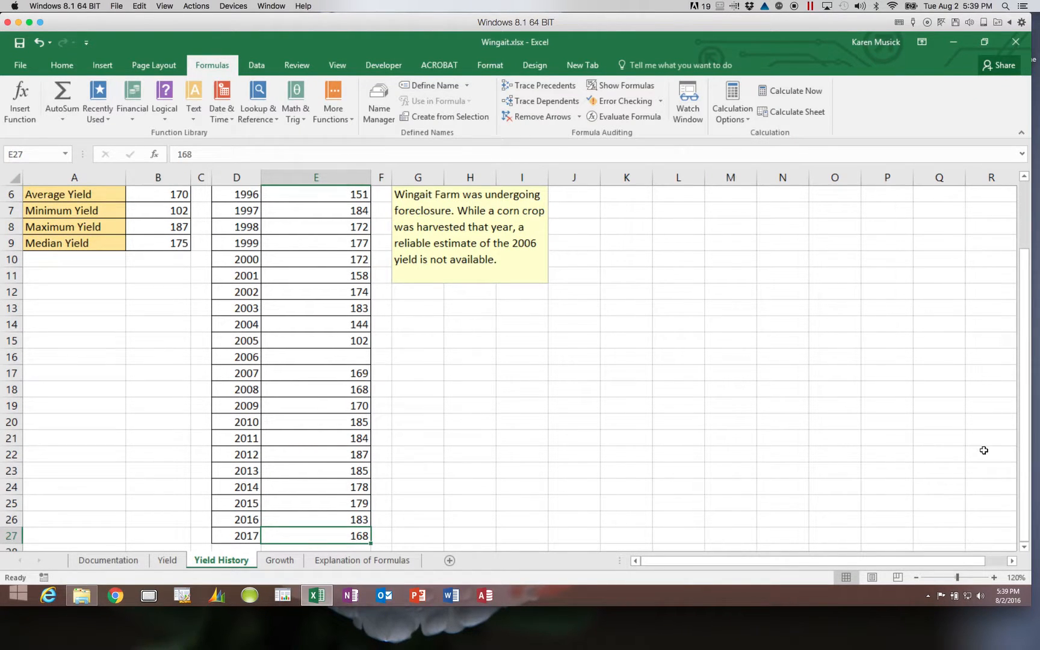
left_click_drag(1025, 460, 1032, 221)
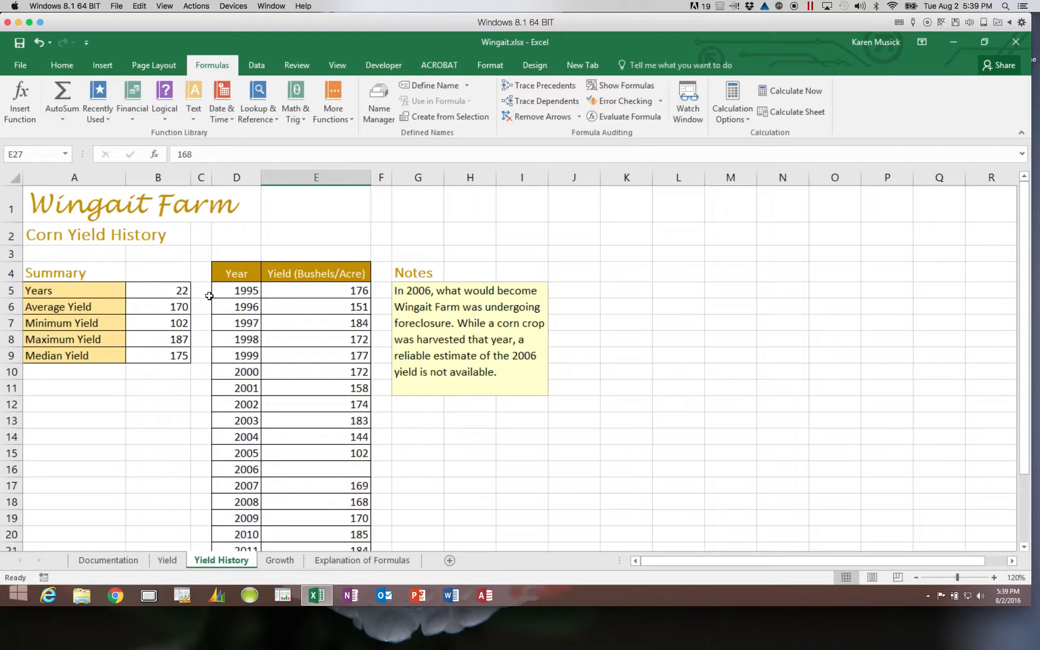
left_click(175, 292)
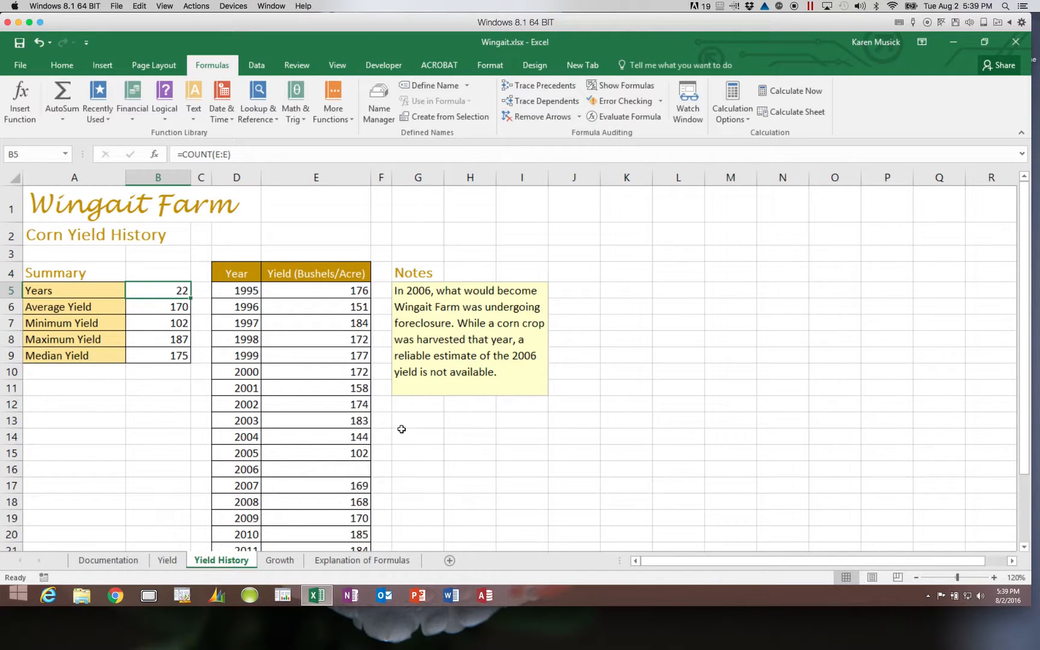
Step: Save the Wingait workbook with the completed yield summary
left_click(18, 49)
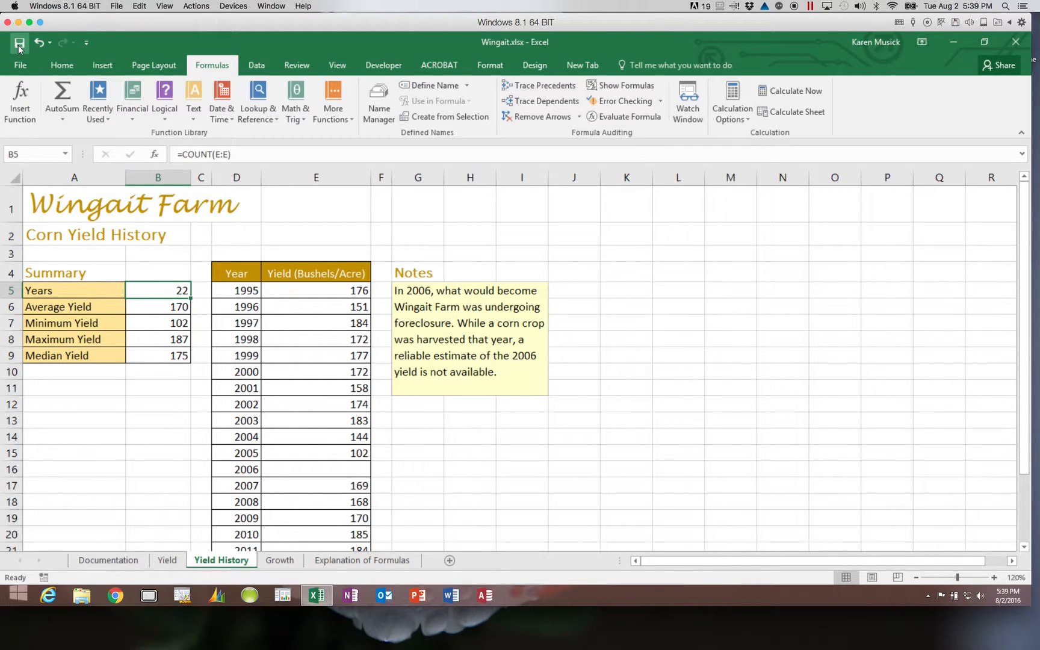